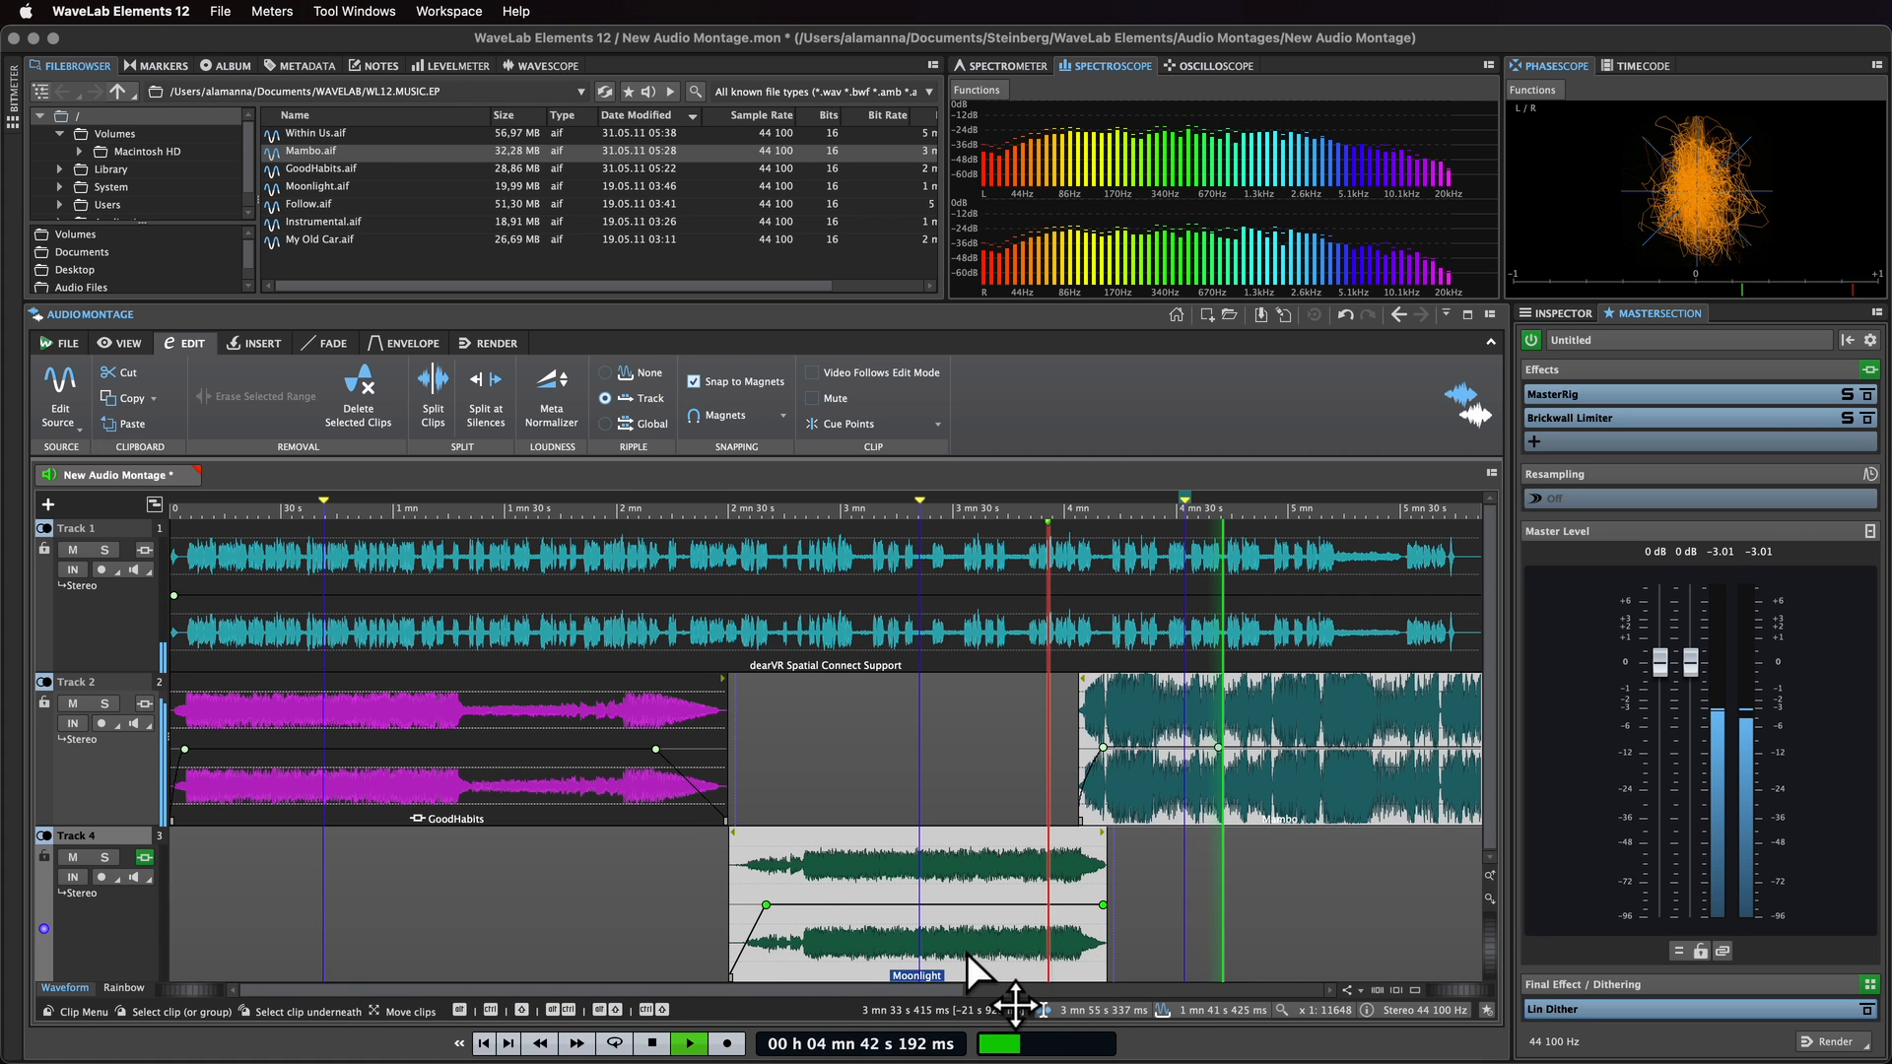
Step: Create a fade-out at the end of the Moonlight clip and open the fade settings
left_click_drag(1081, 869, 1127, 889)
left_click(333, 344)
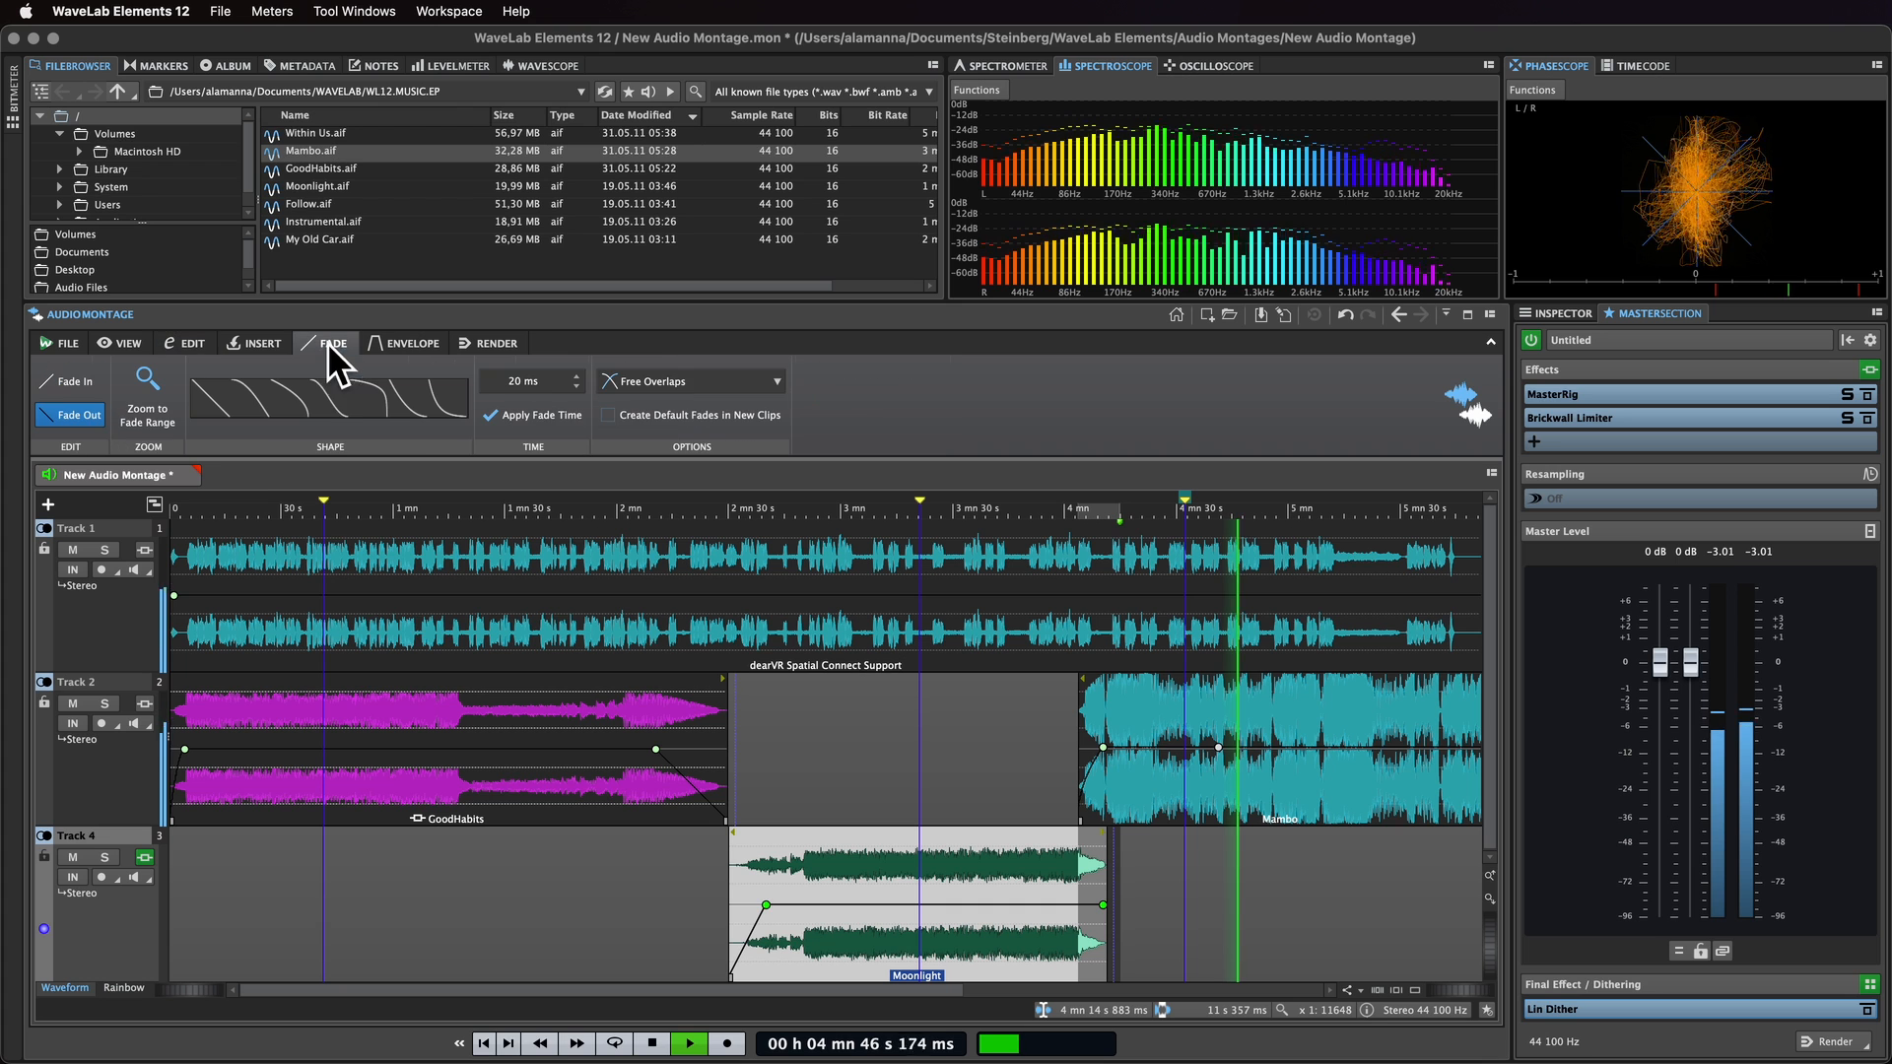
left_click(328, 397)
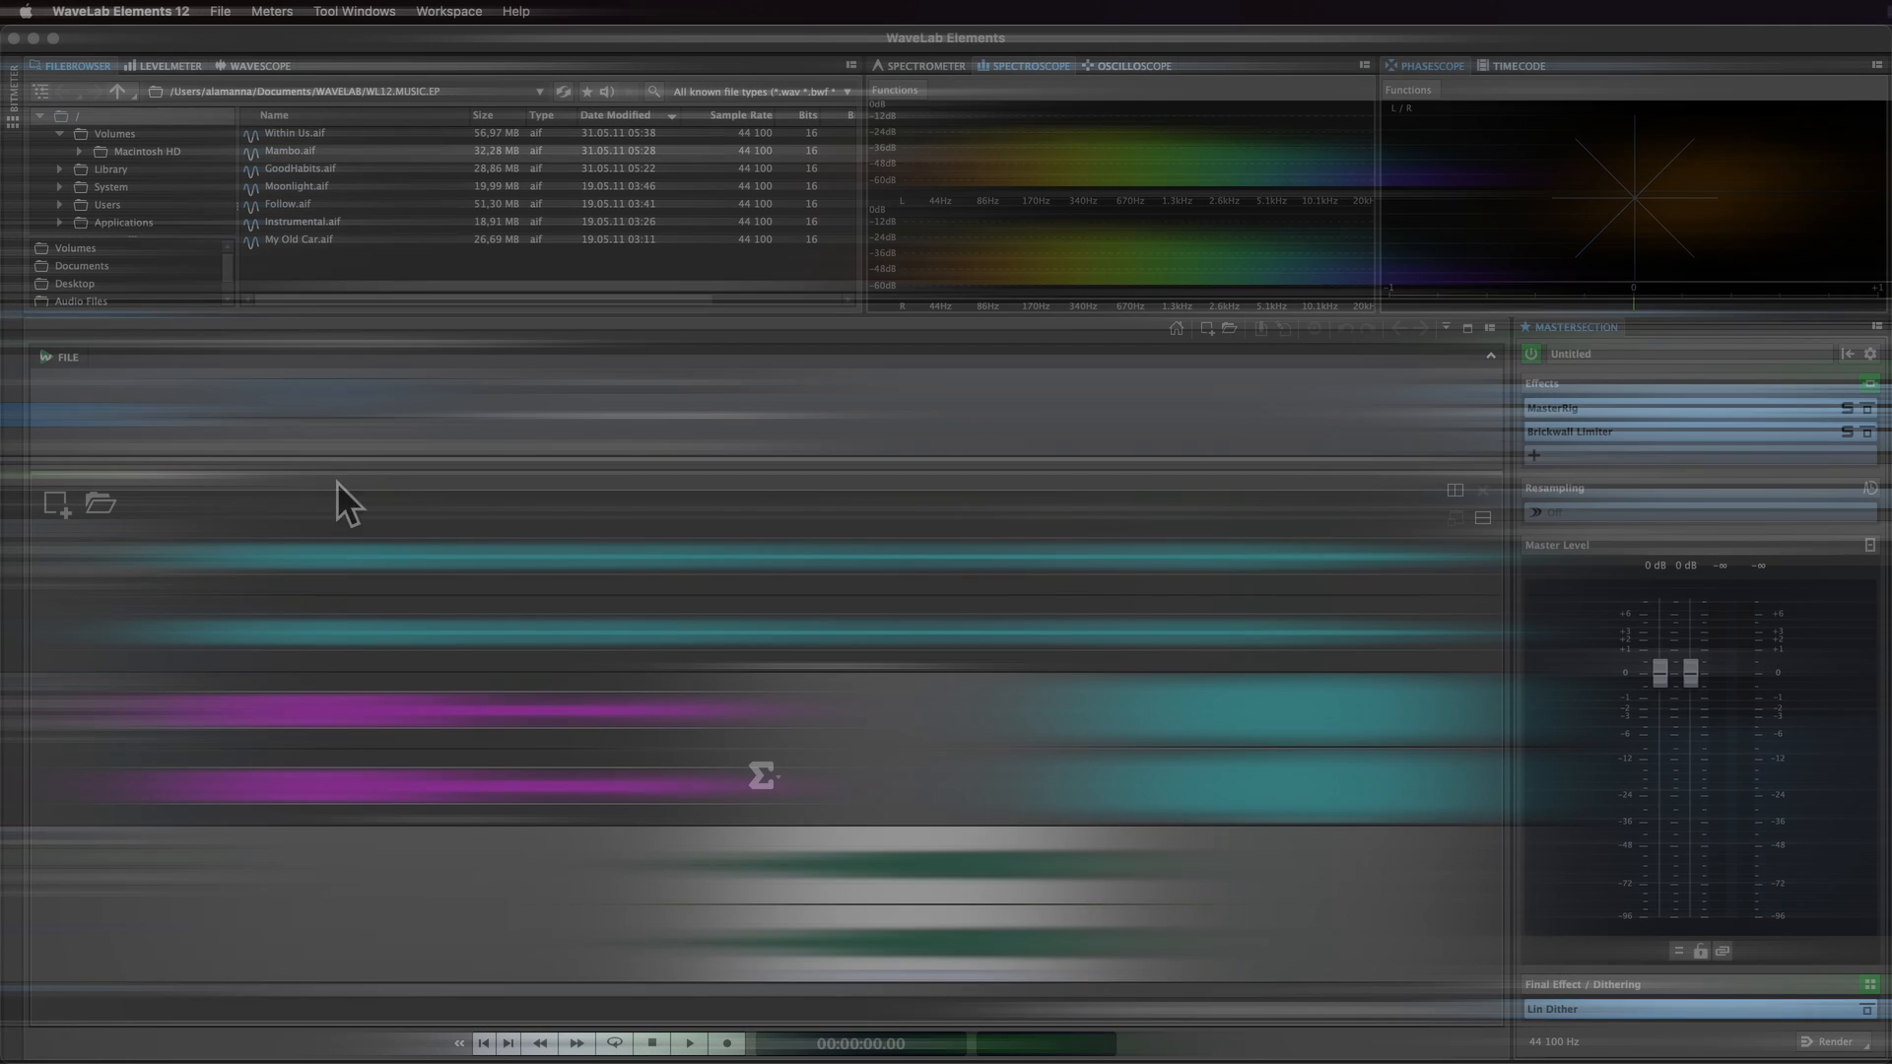
Step: Create a new custom stereo 44 100 Hz audio montage named New Audio Montage
left_click(59, 507)
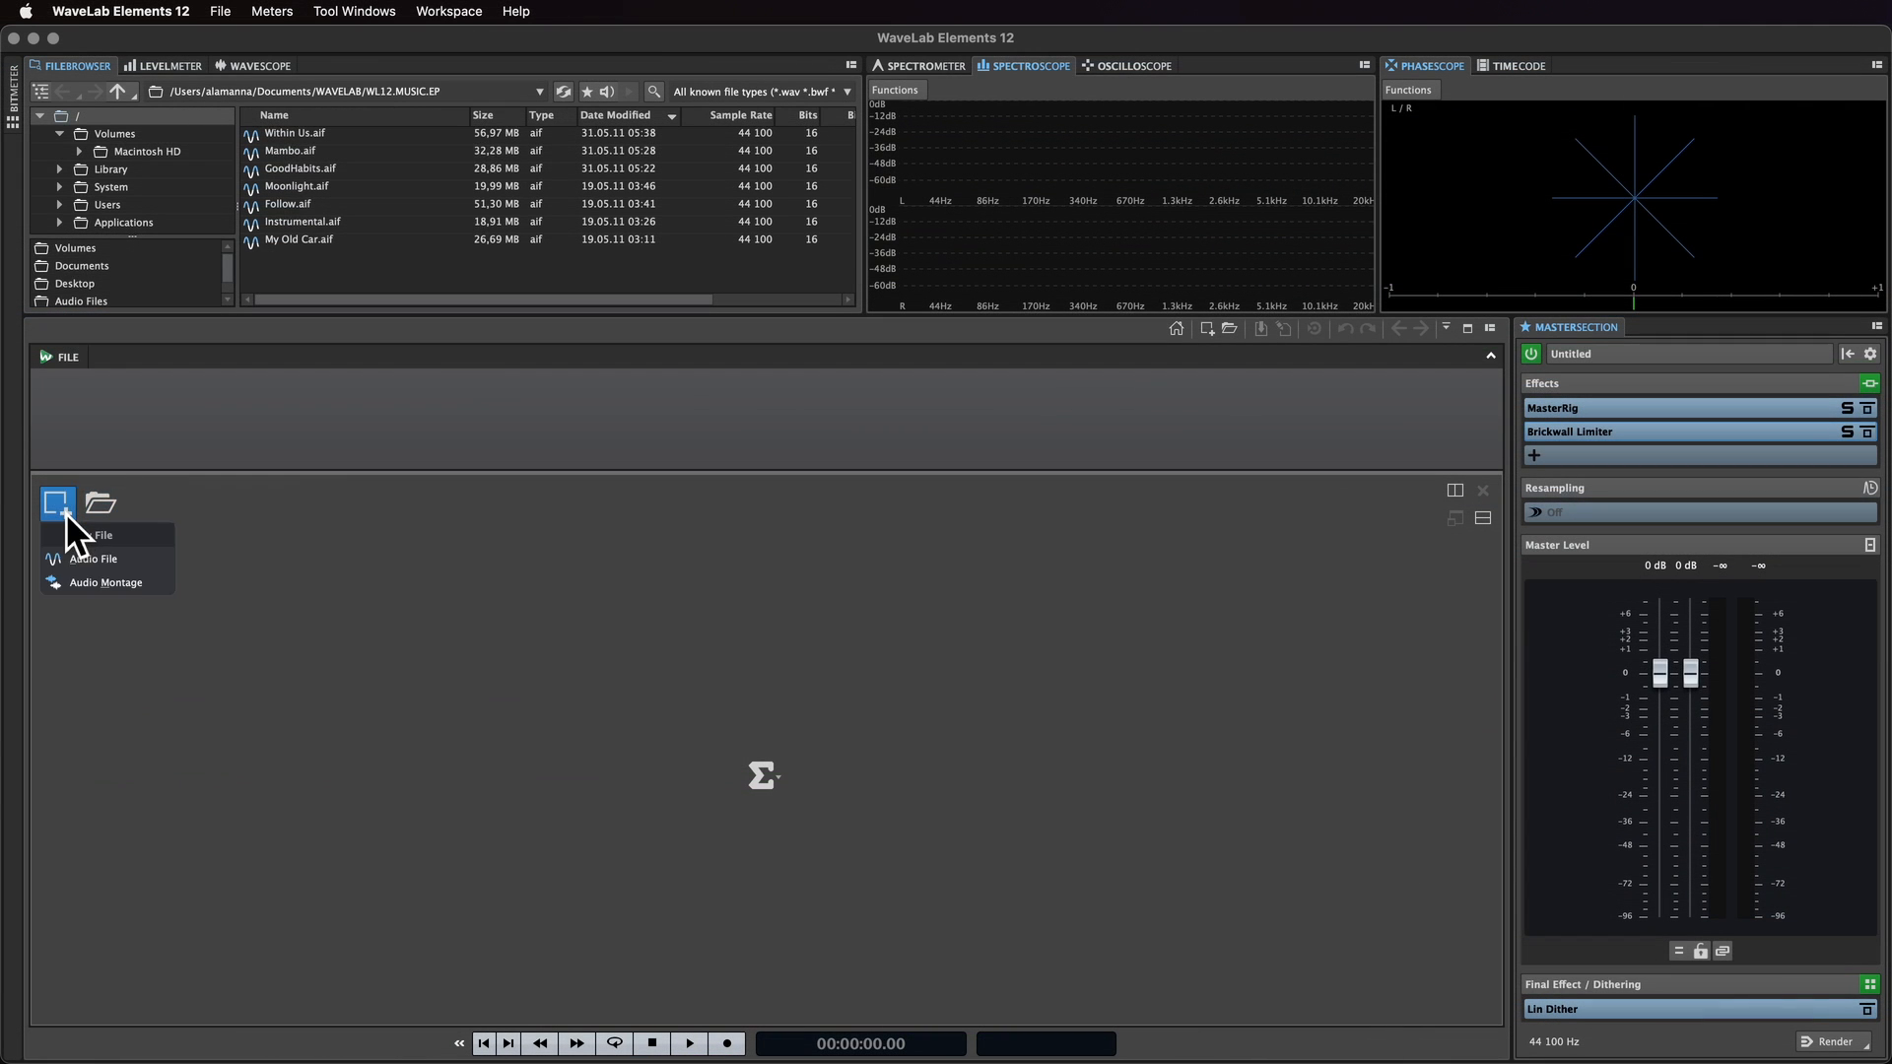
left_click(158, 593)
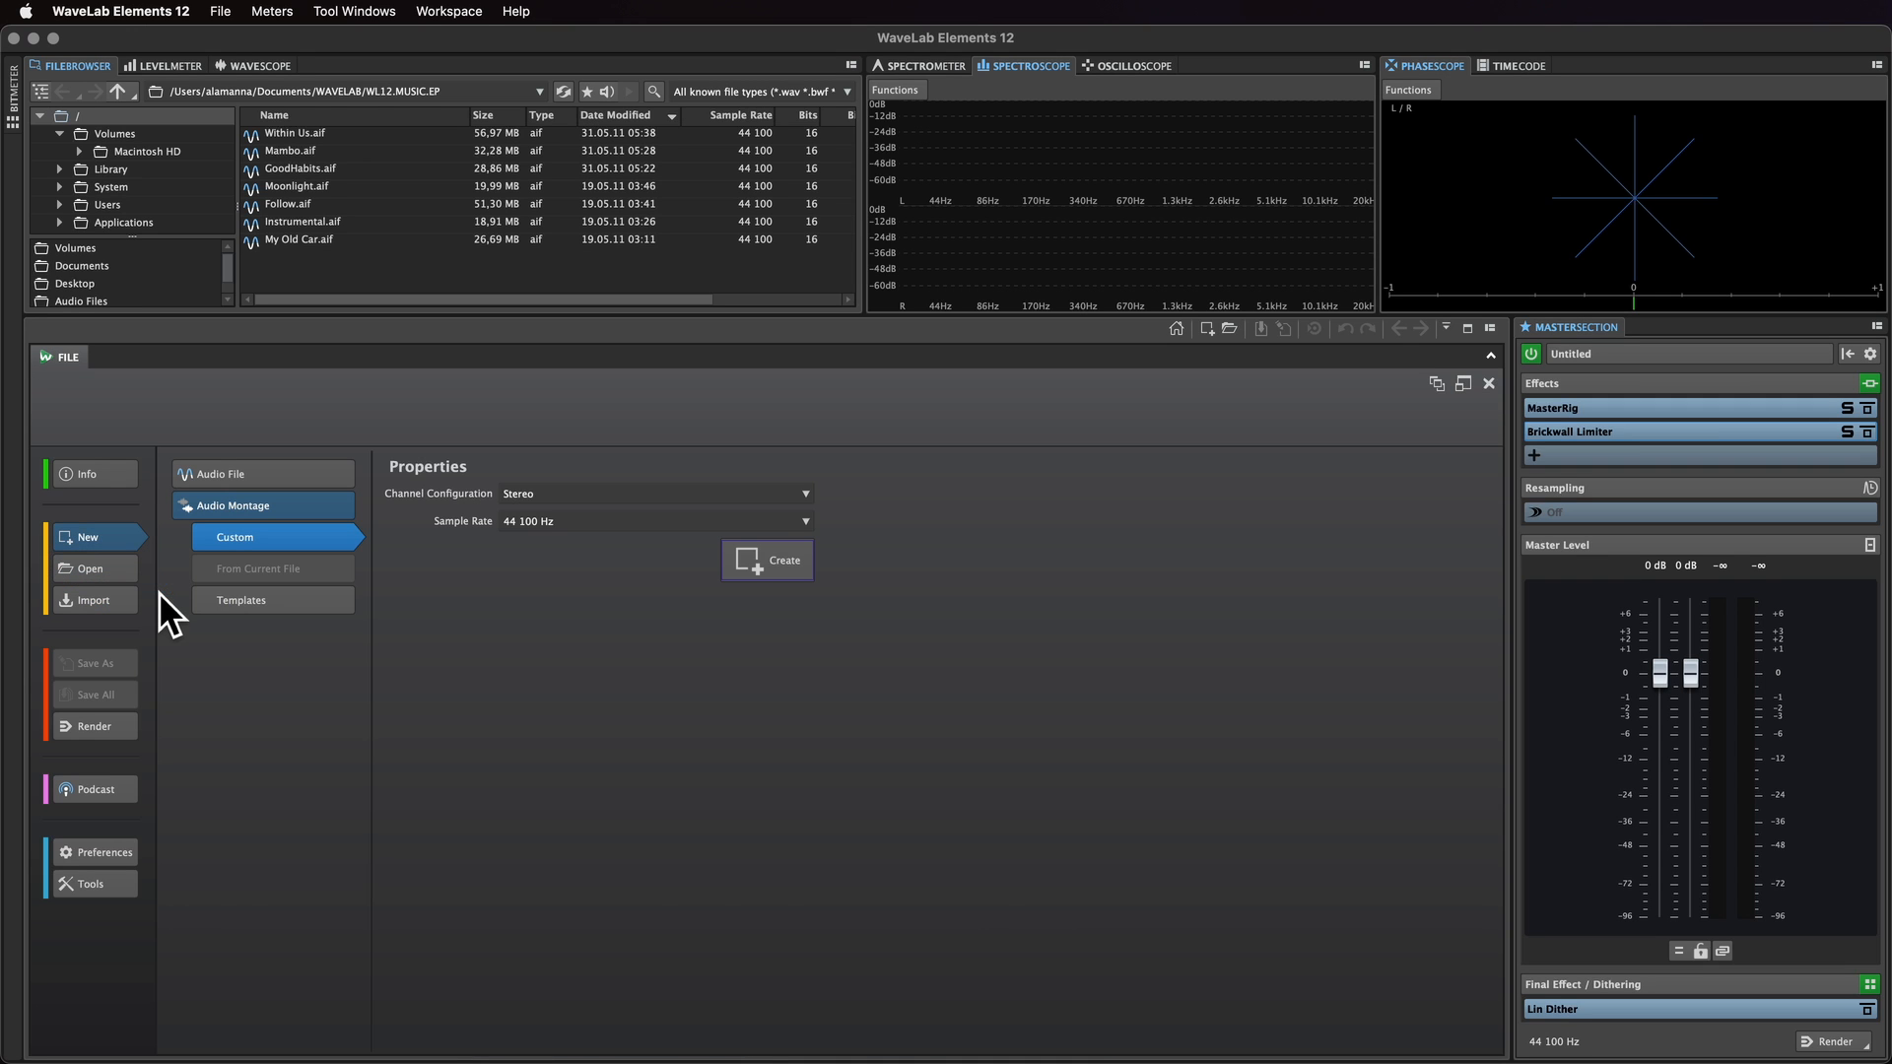
left_click(808, 569)
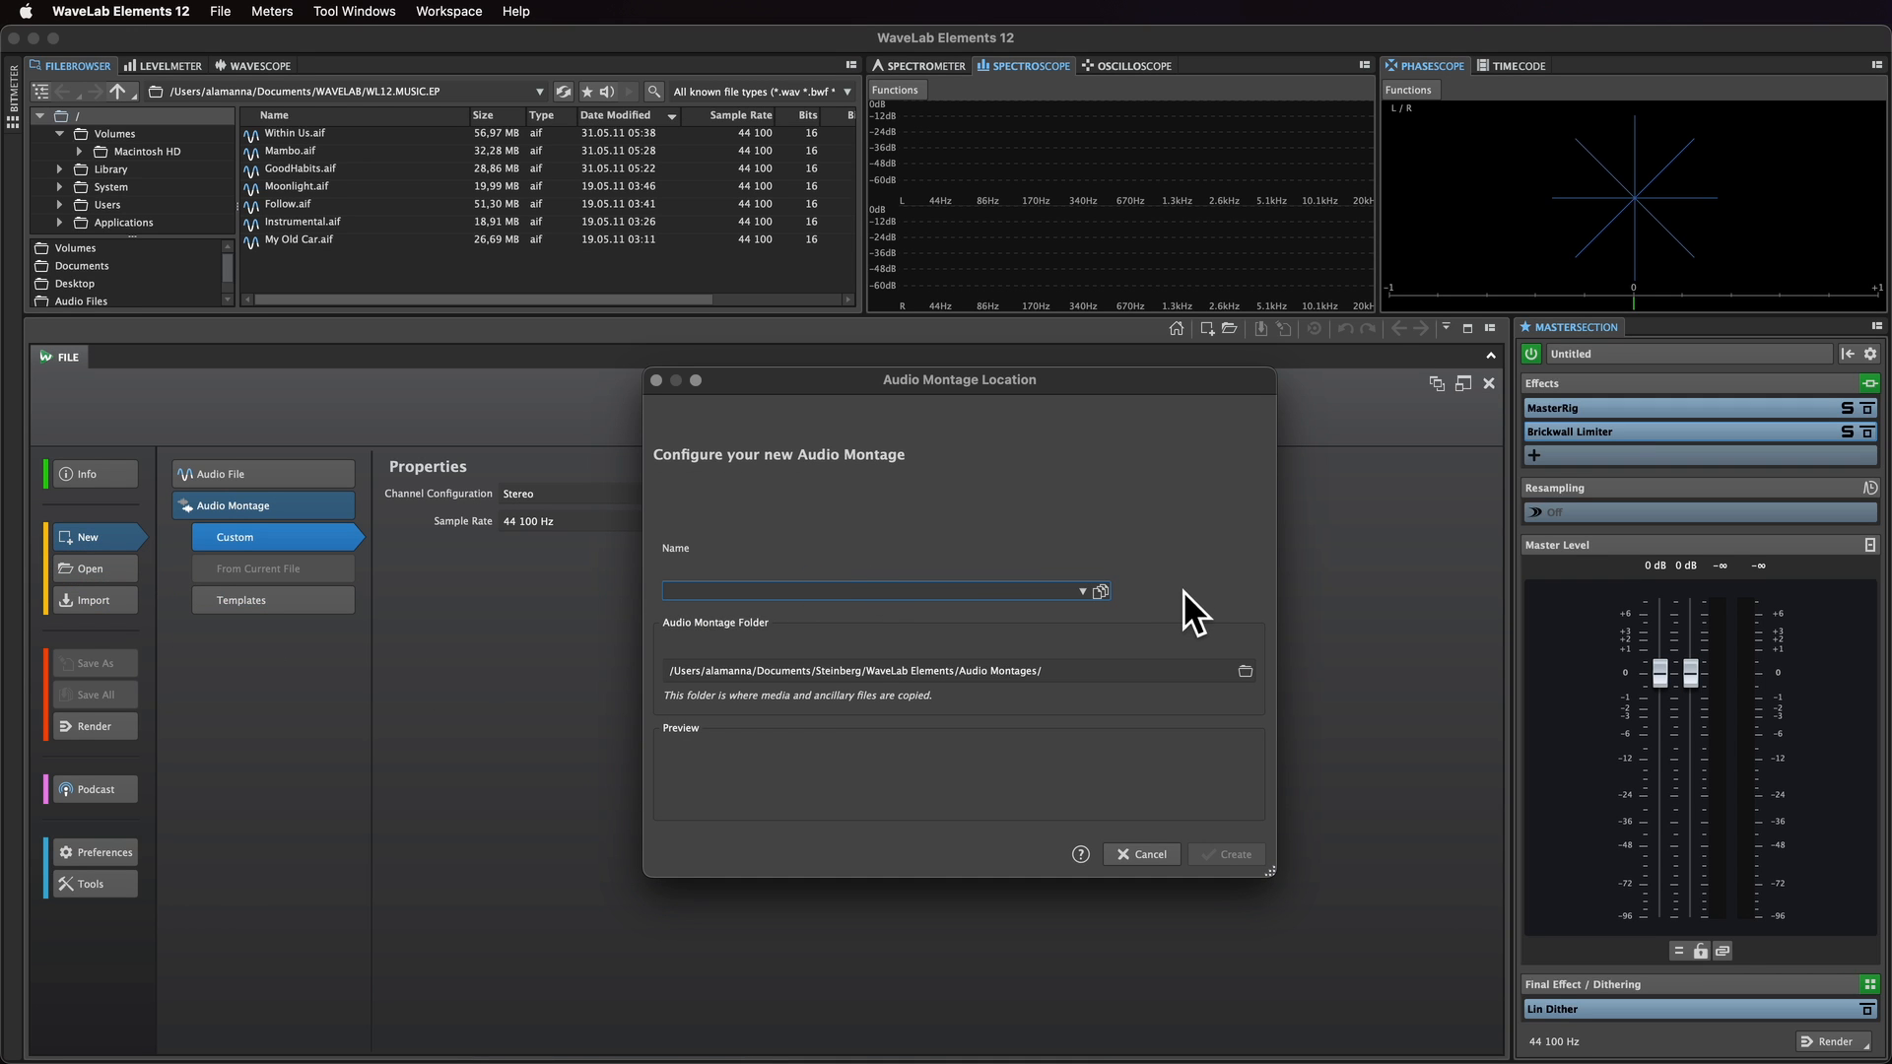
type("New ")
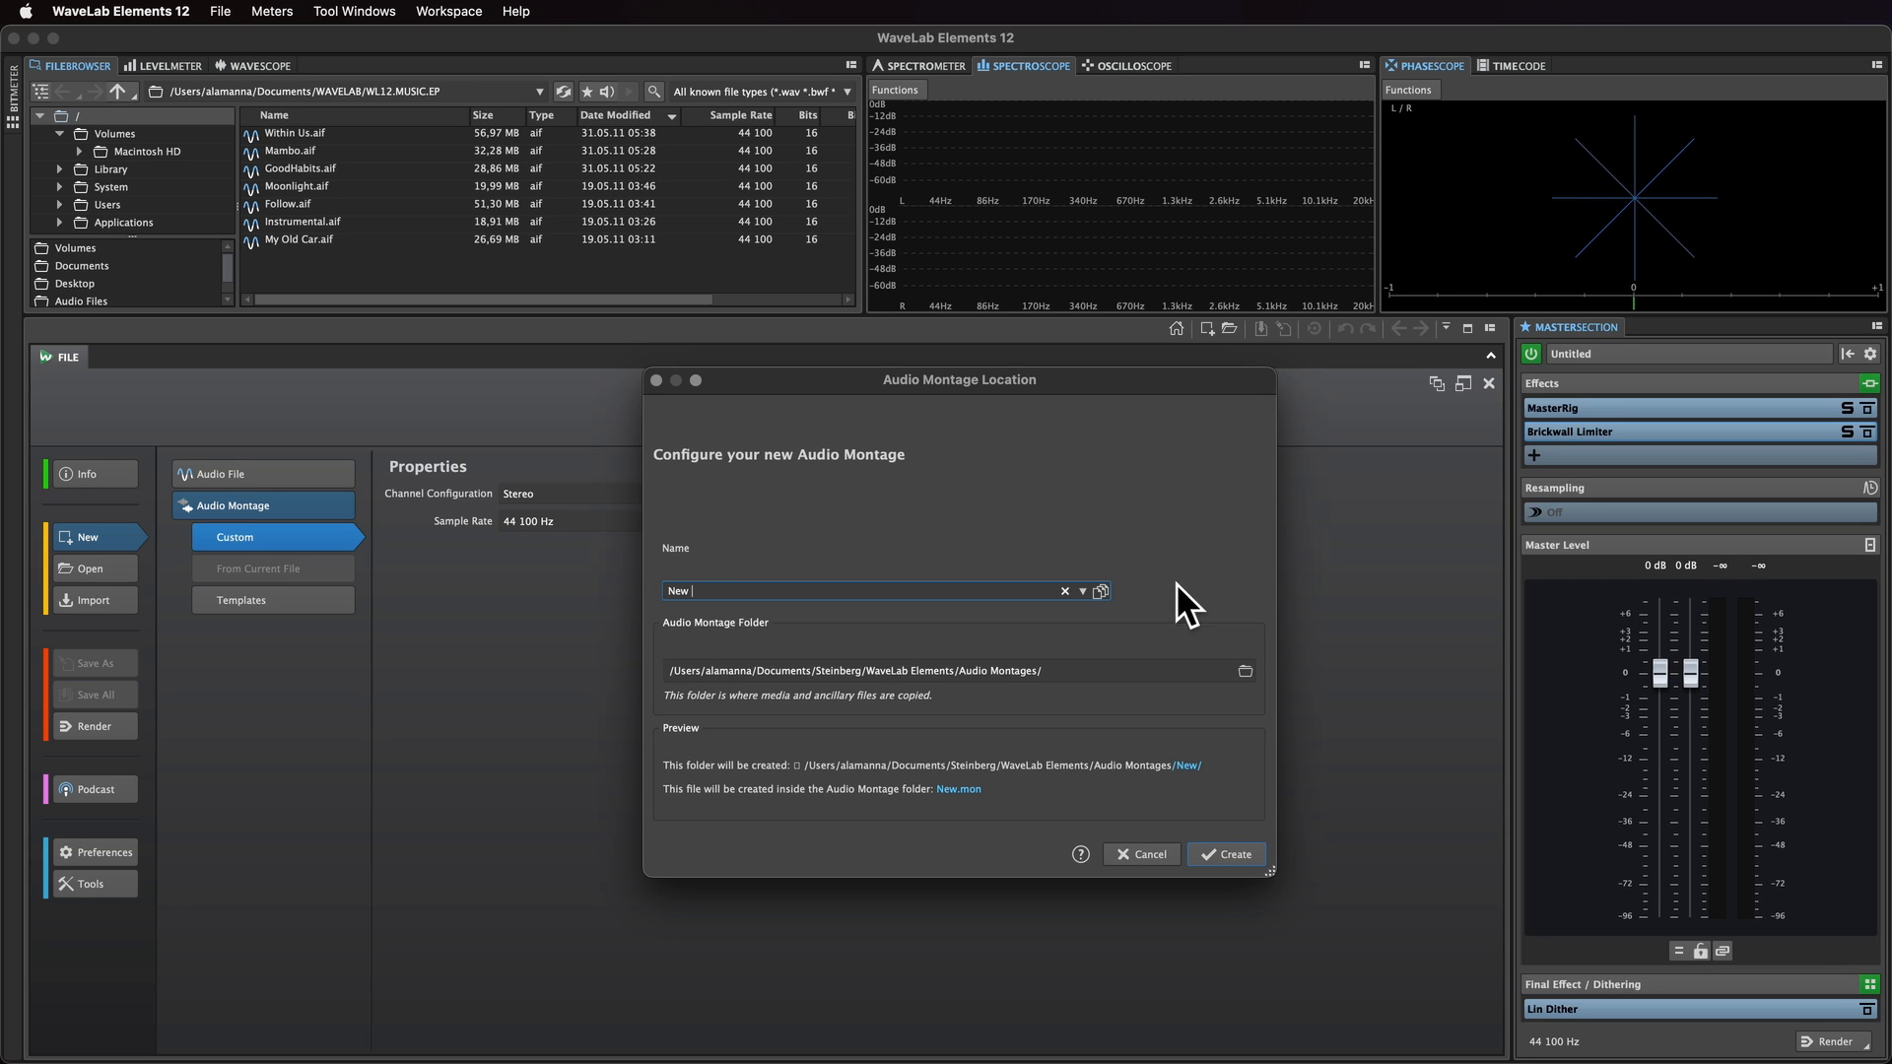
type("Audio Montage")
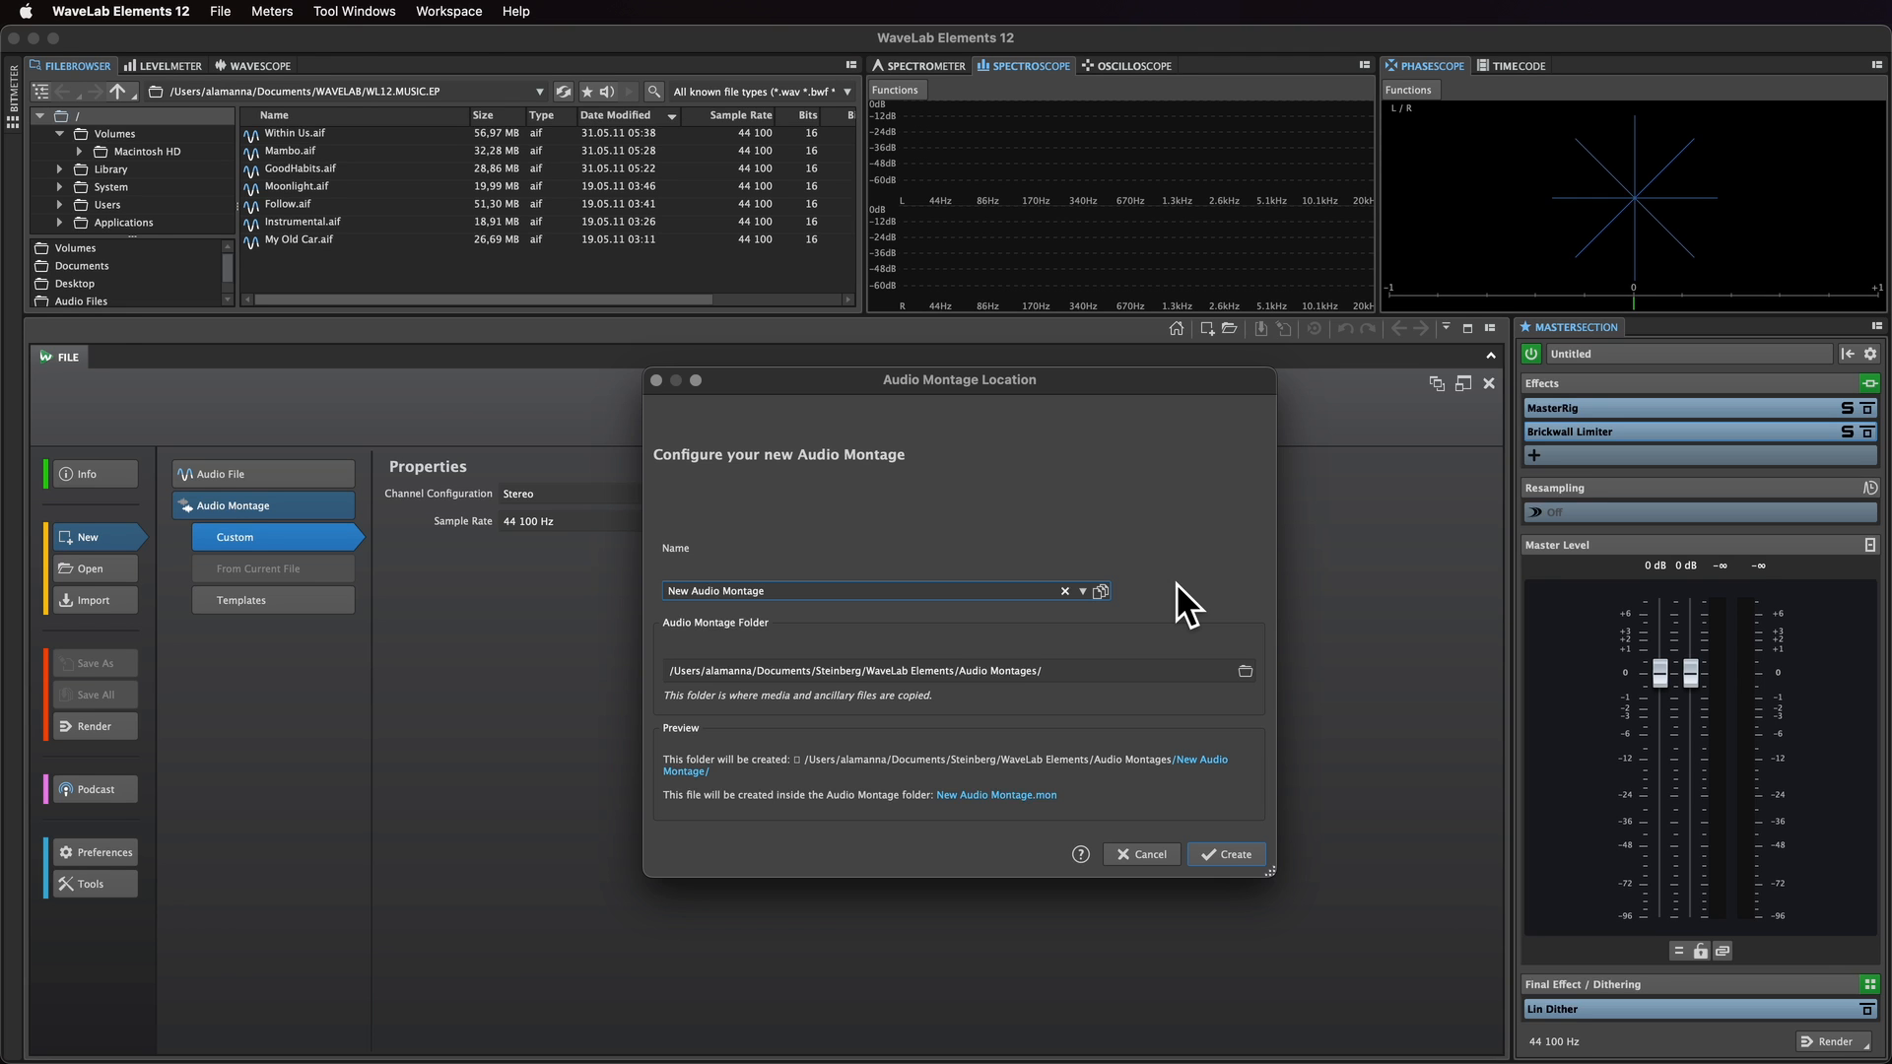
key("Return")
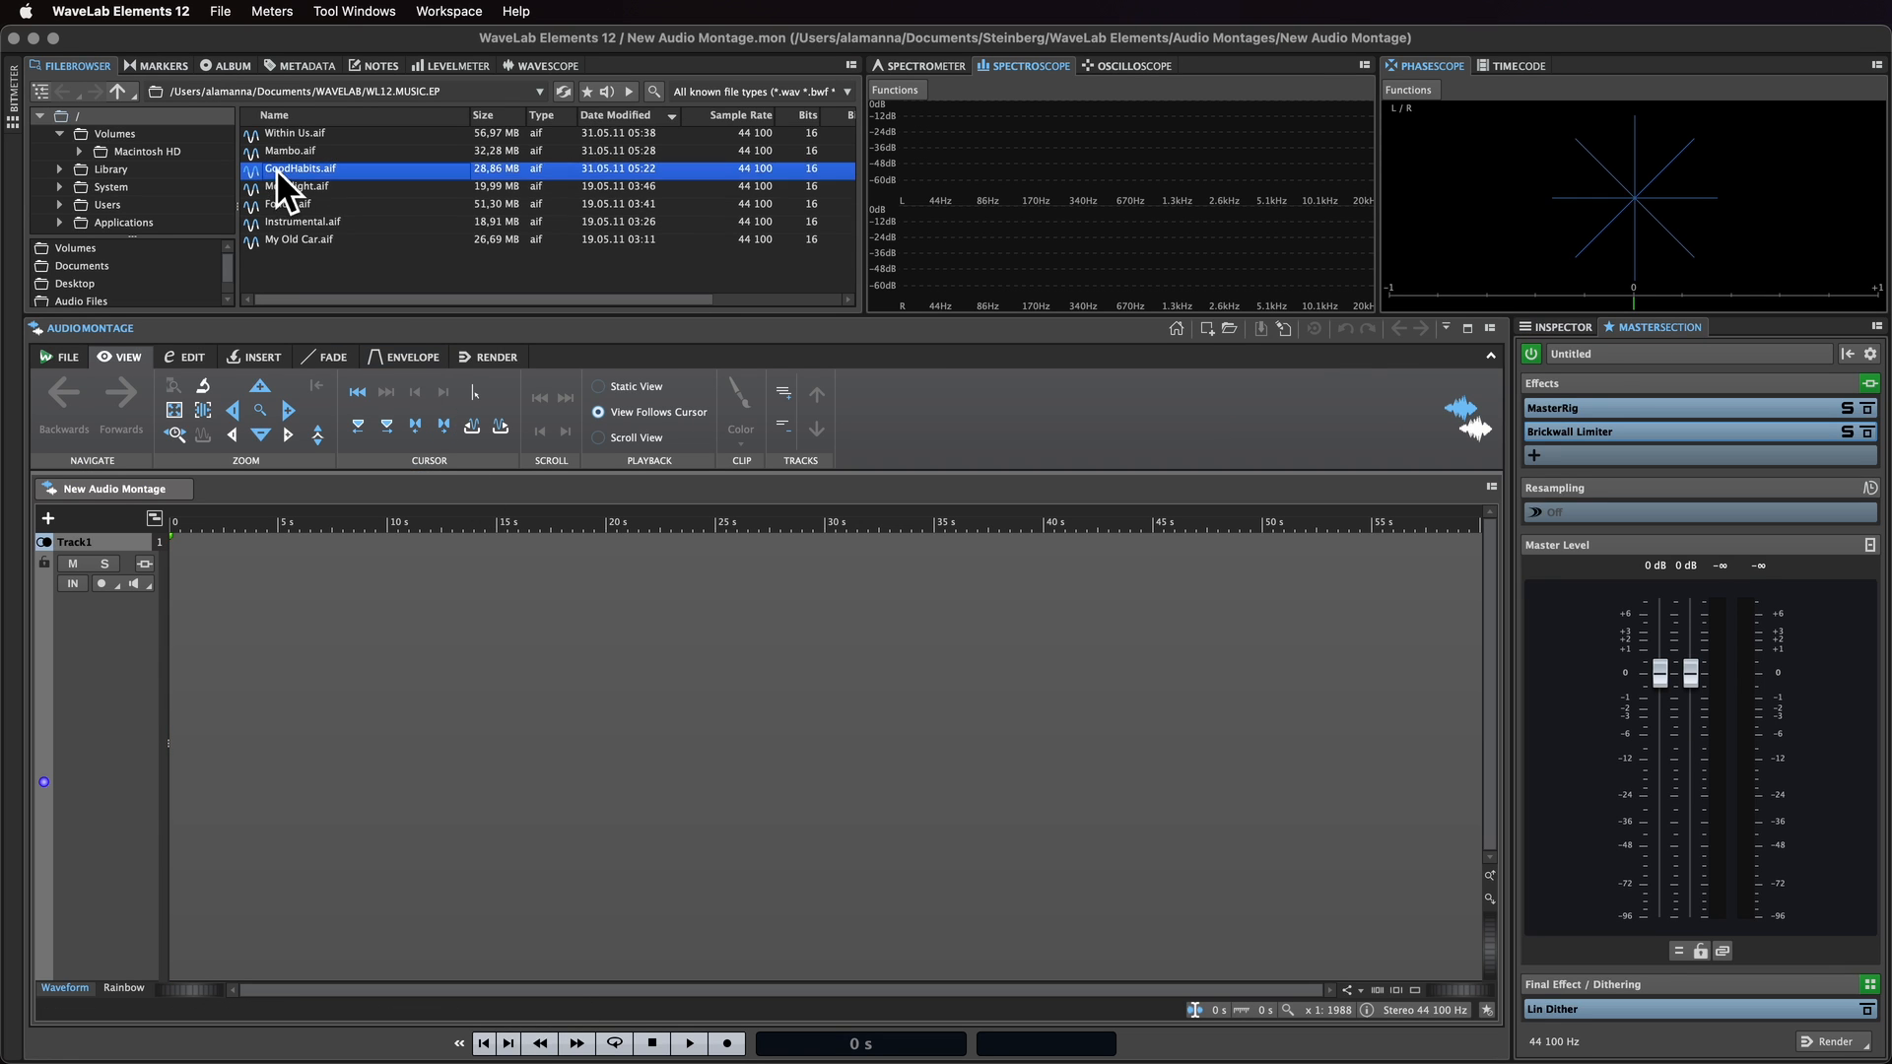
Step: Import GoodHabits.aif onto the first track, copying the file into the montage's audio subfolder
left_click_drag(276, 169, 174, 702)
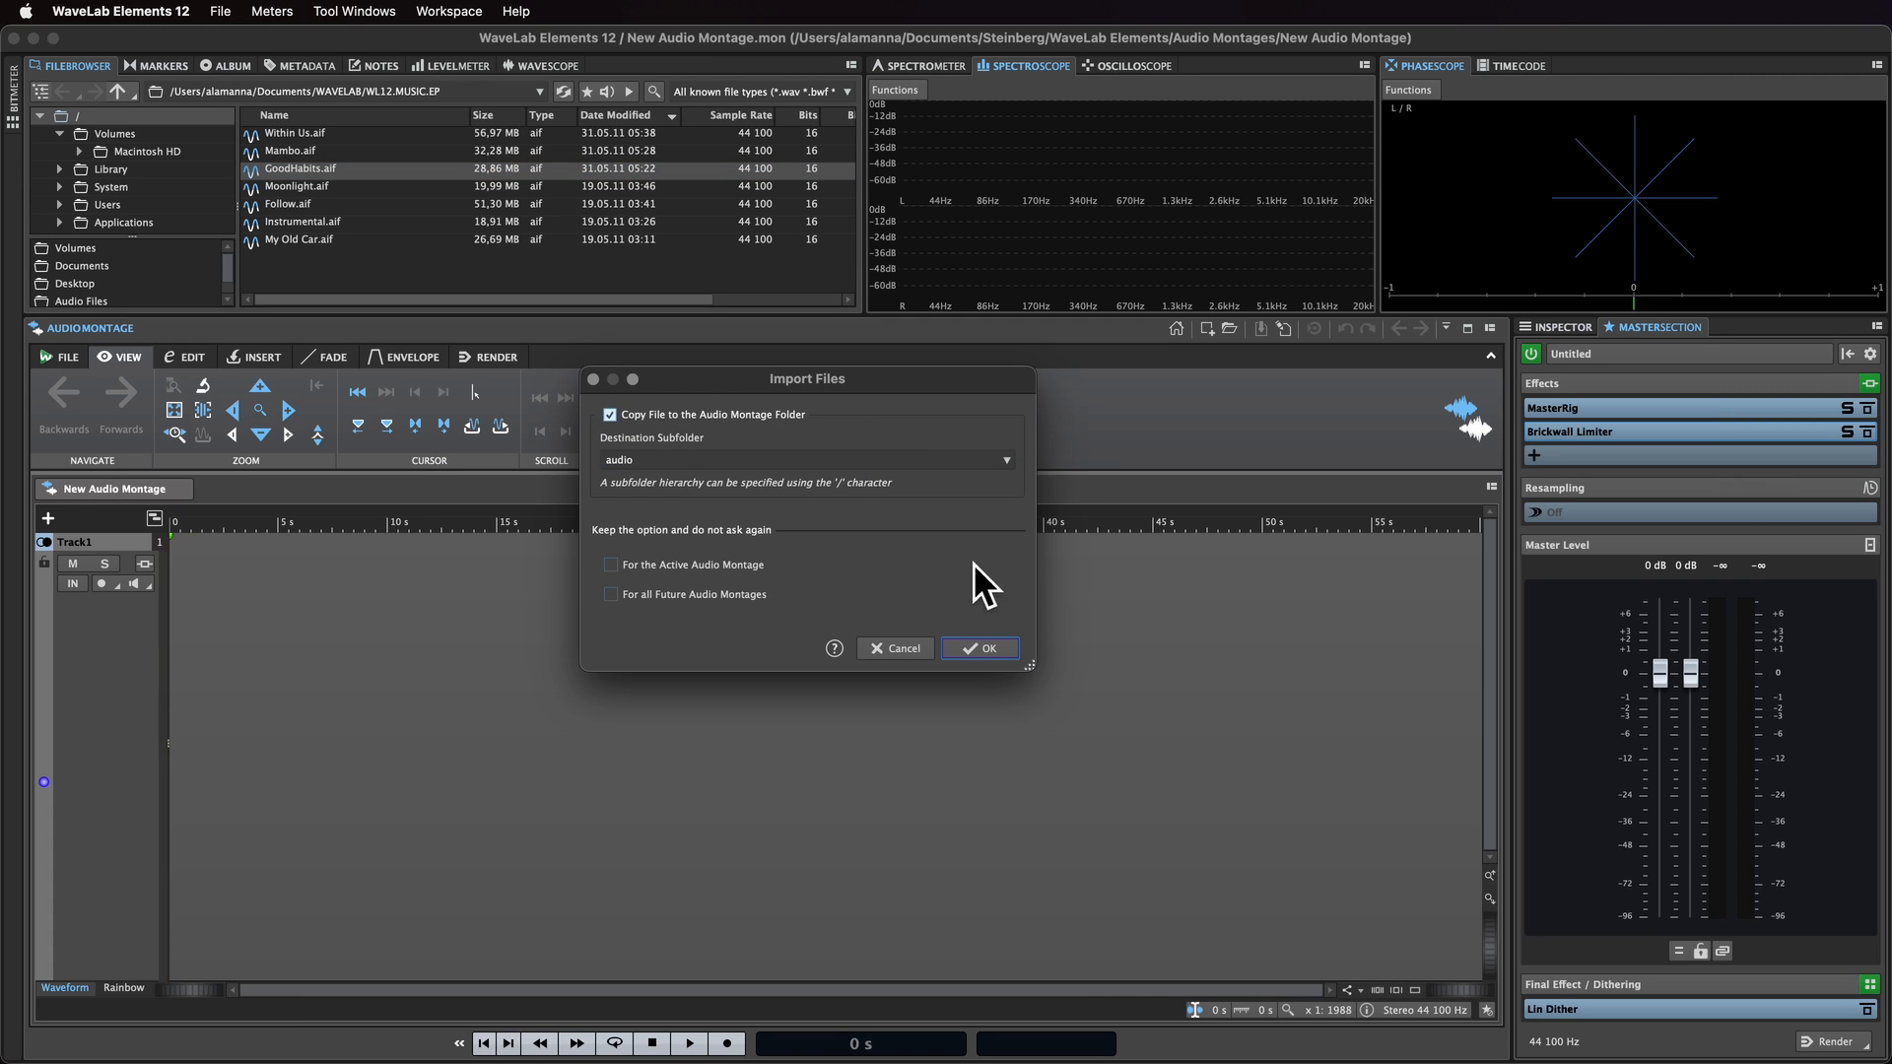
left_click(995, 648)
left_click_drag(786, 523, 774, 451)
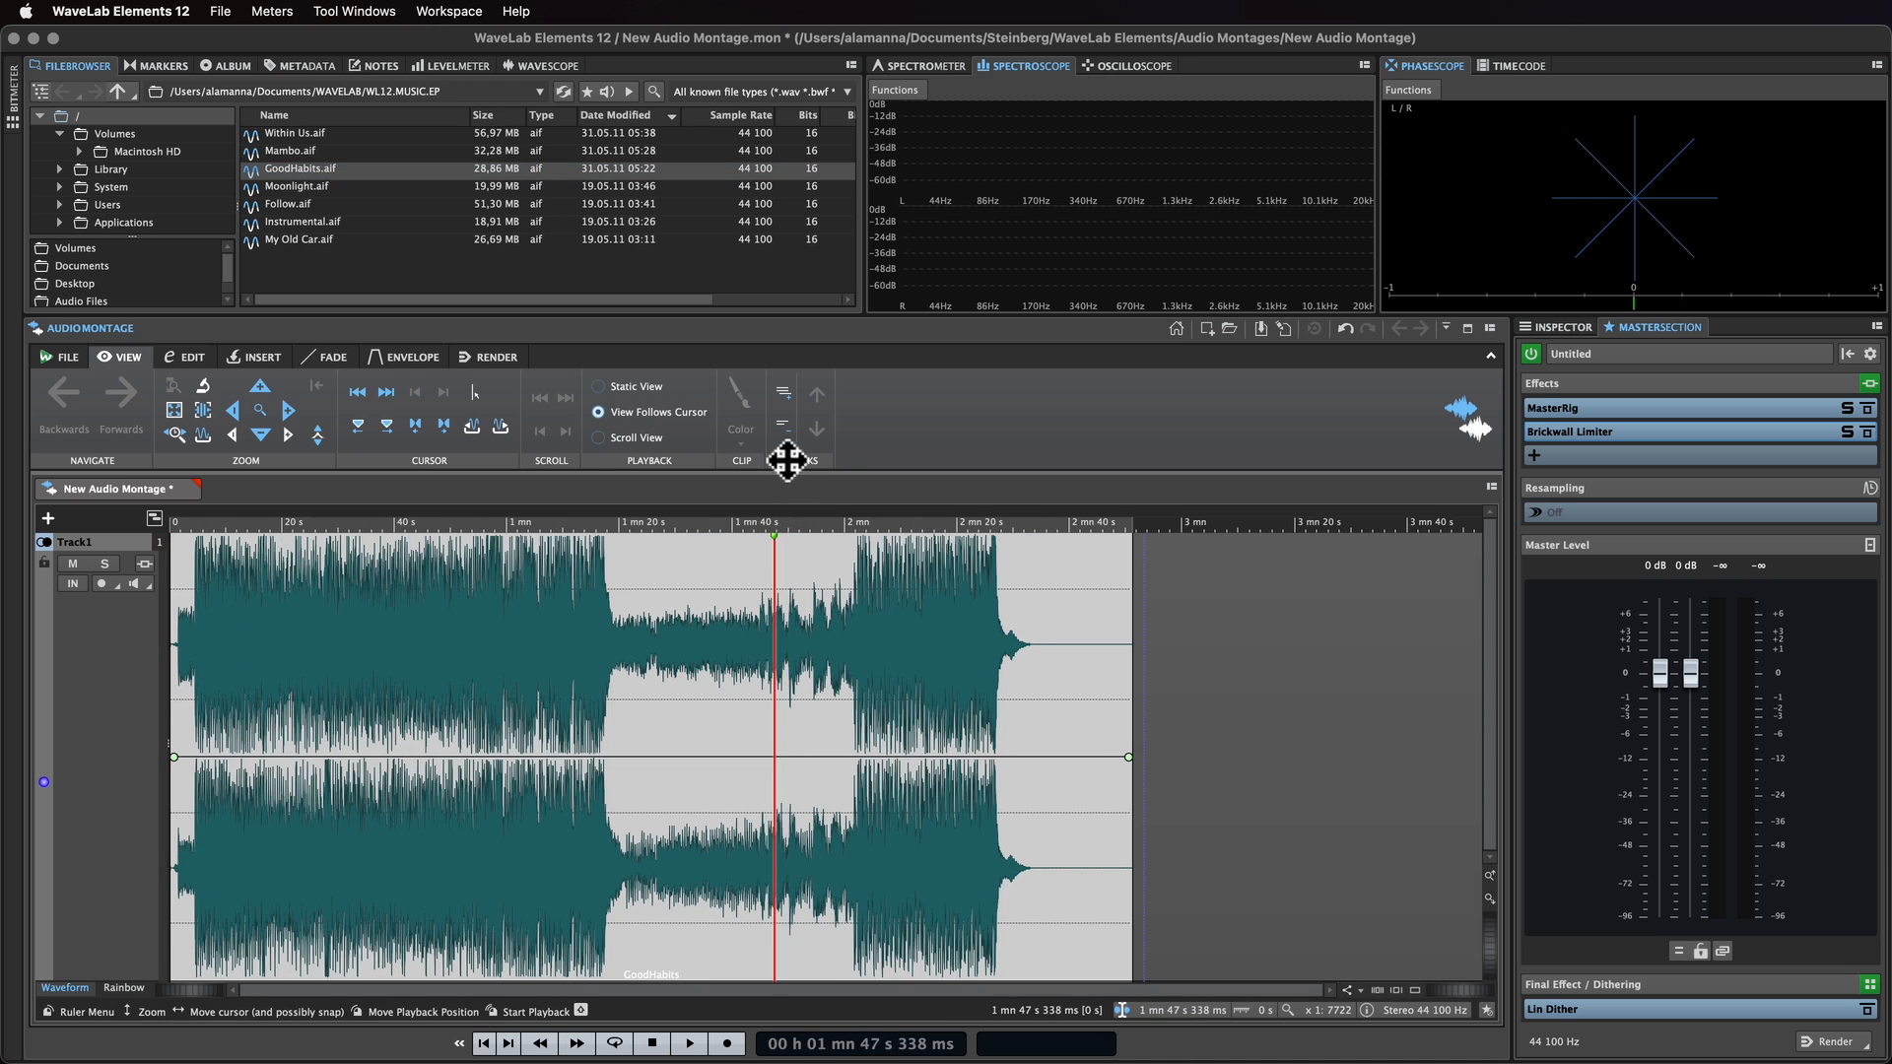
Step: Add a second stereo track to the montage
right_click(104, 665)
mouse_move(154, 678)
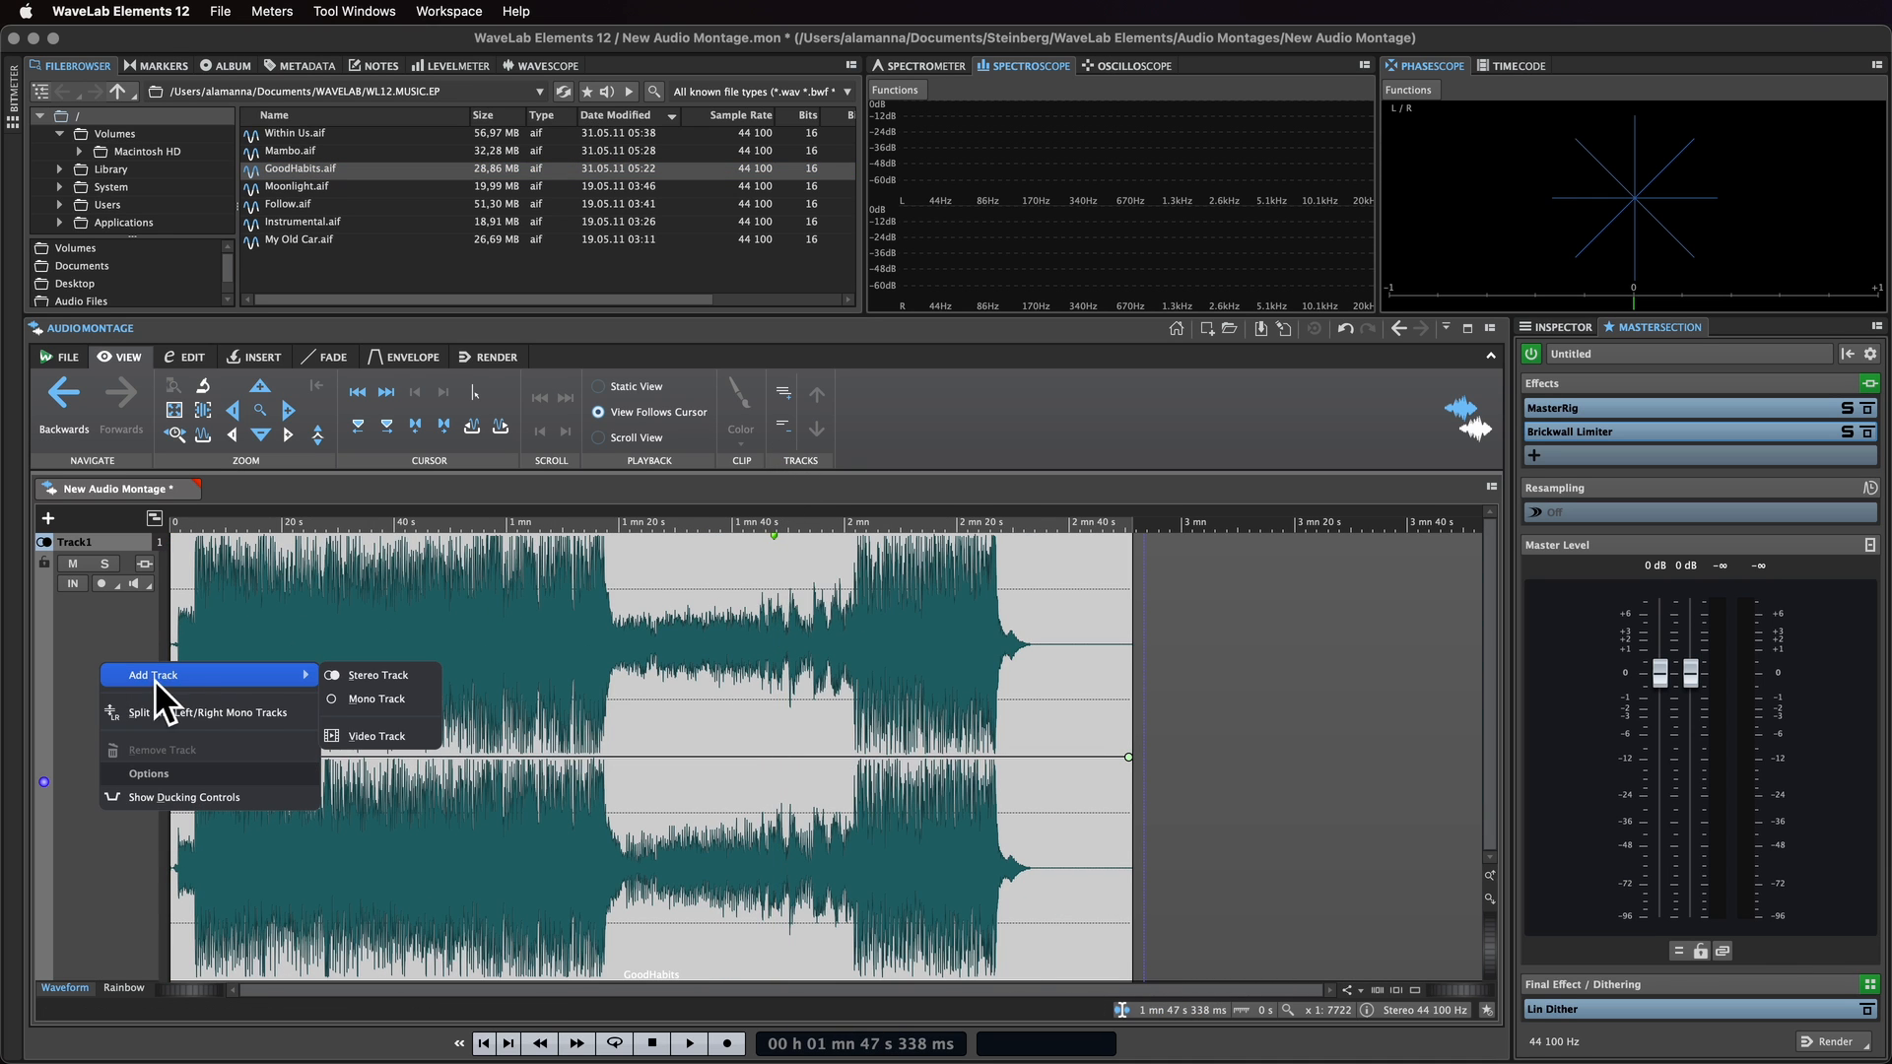
left_click(346, 680)
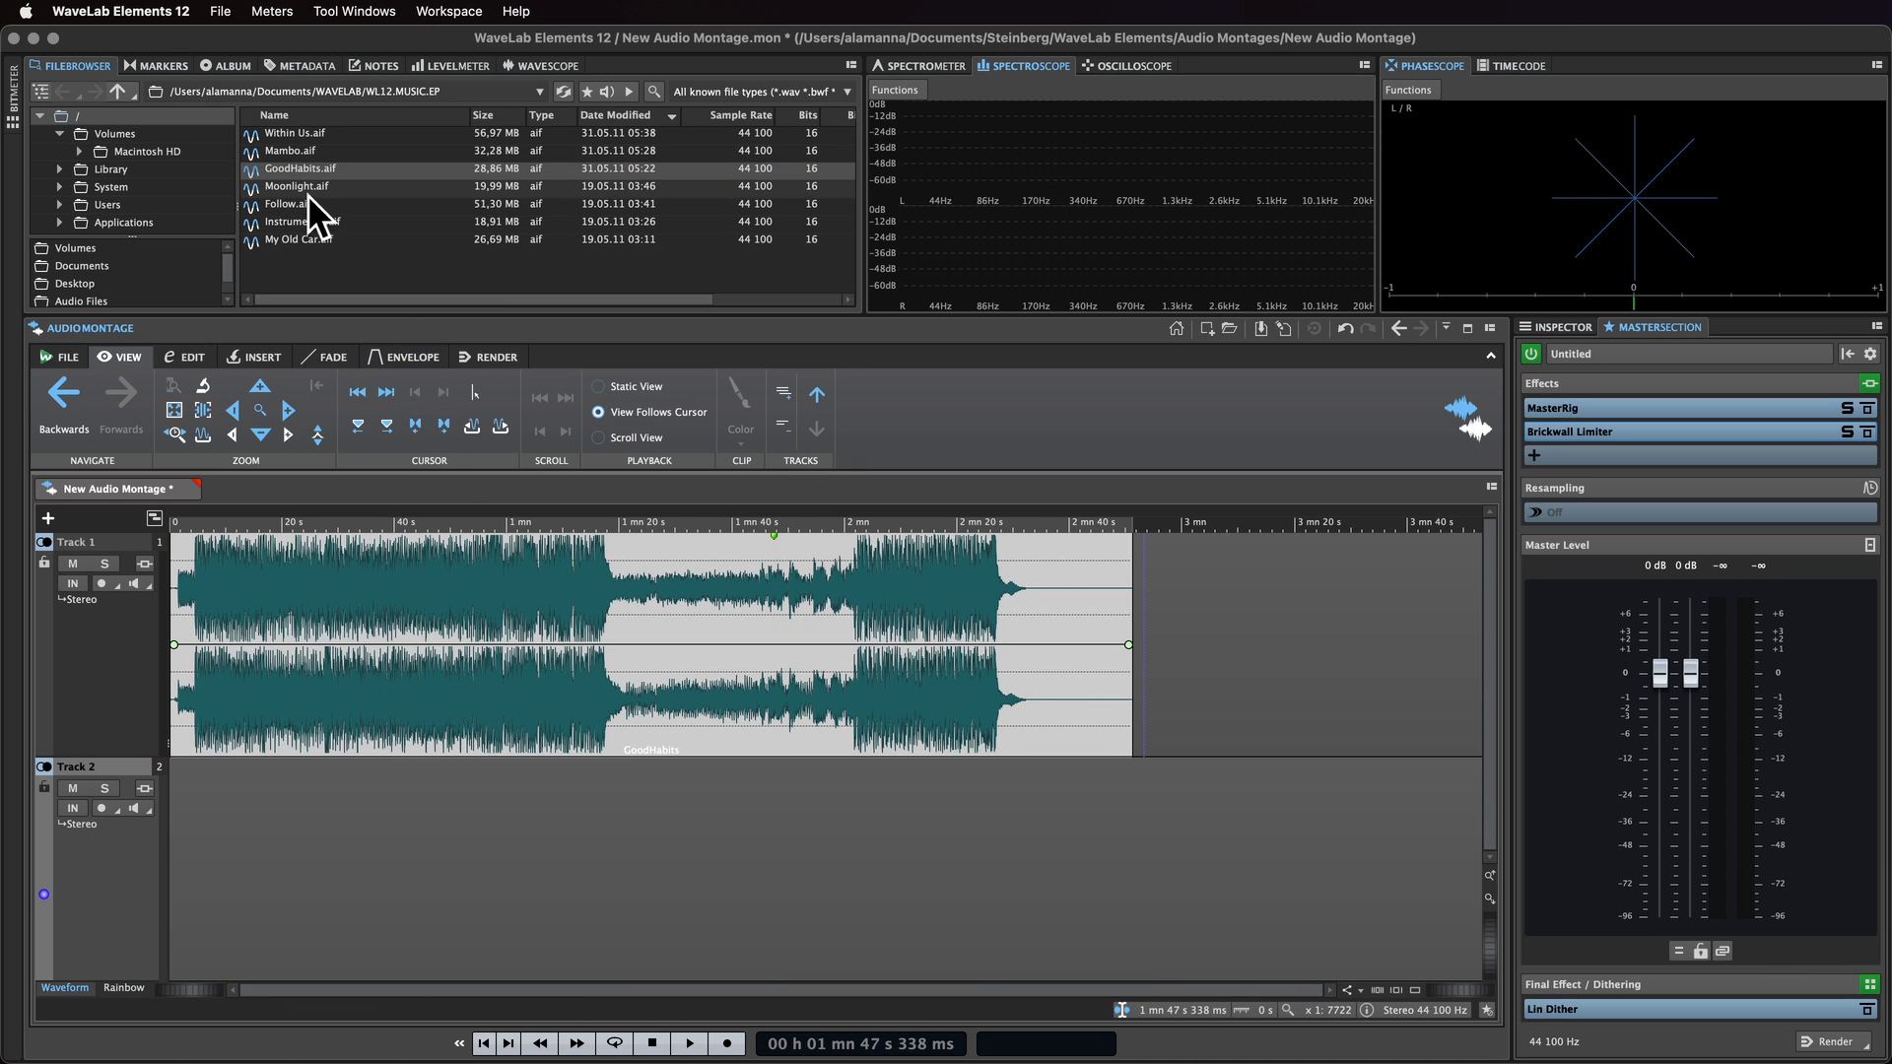
Step: Import Moonlight.aif onto the second track, placed right after the GoodHabits clip
left_click_drag(307, 189, 1139, 860)
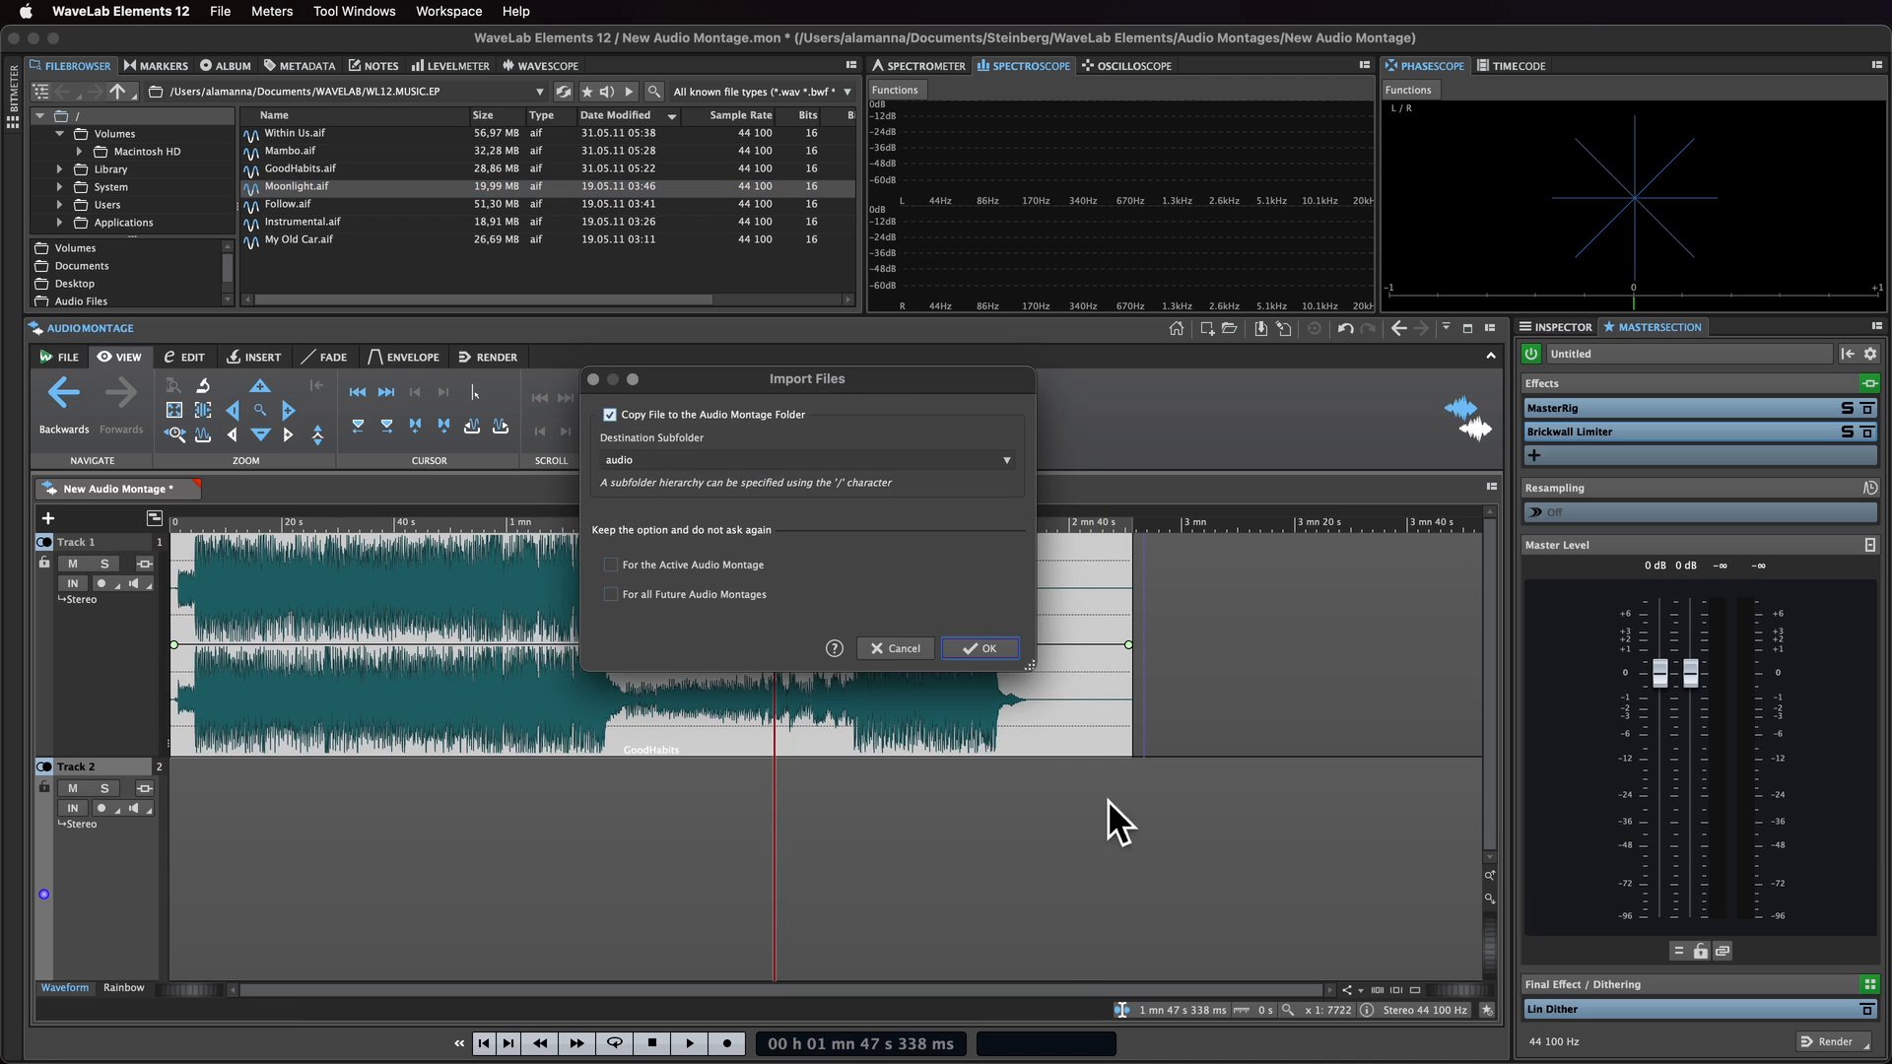
left_click(994, 646)
left_click_drag(814, 524, 778, 501)
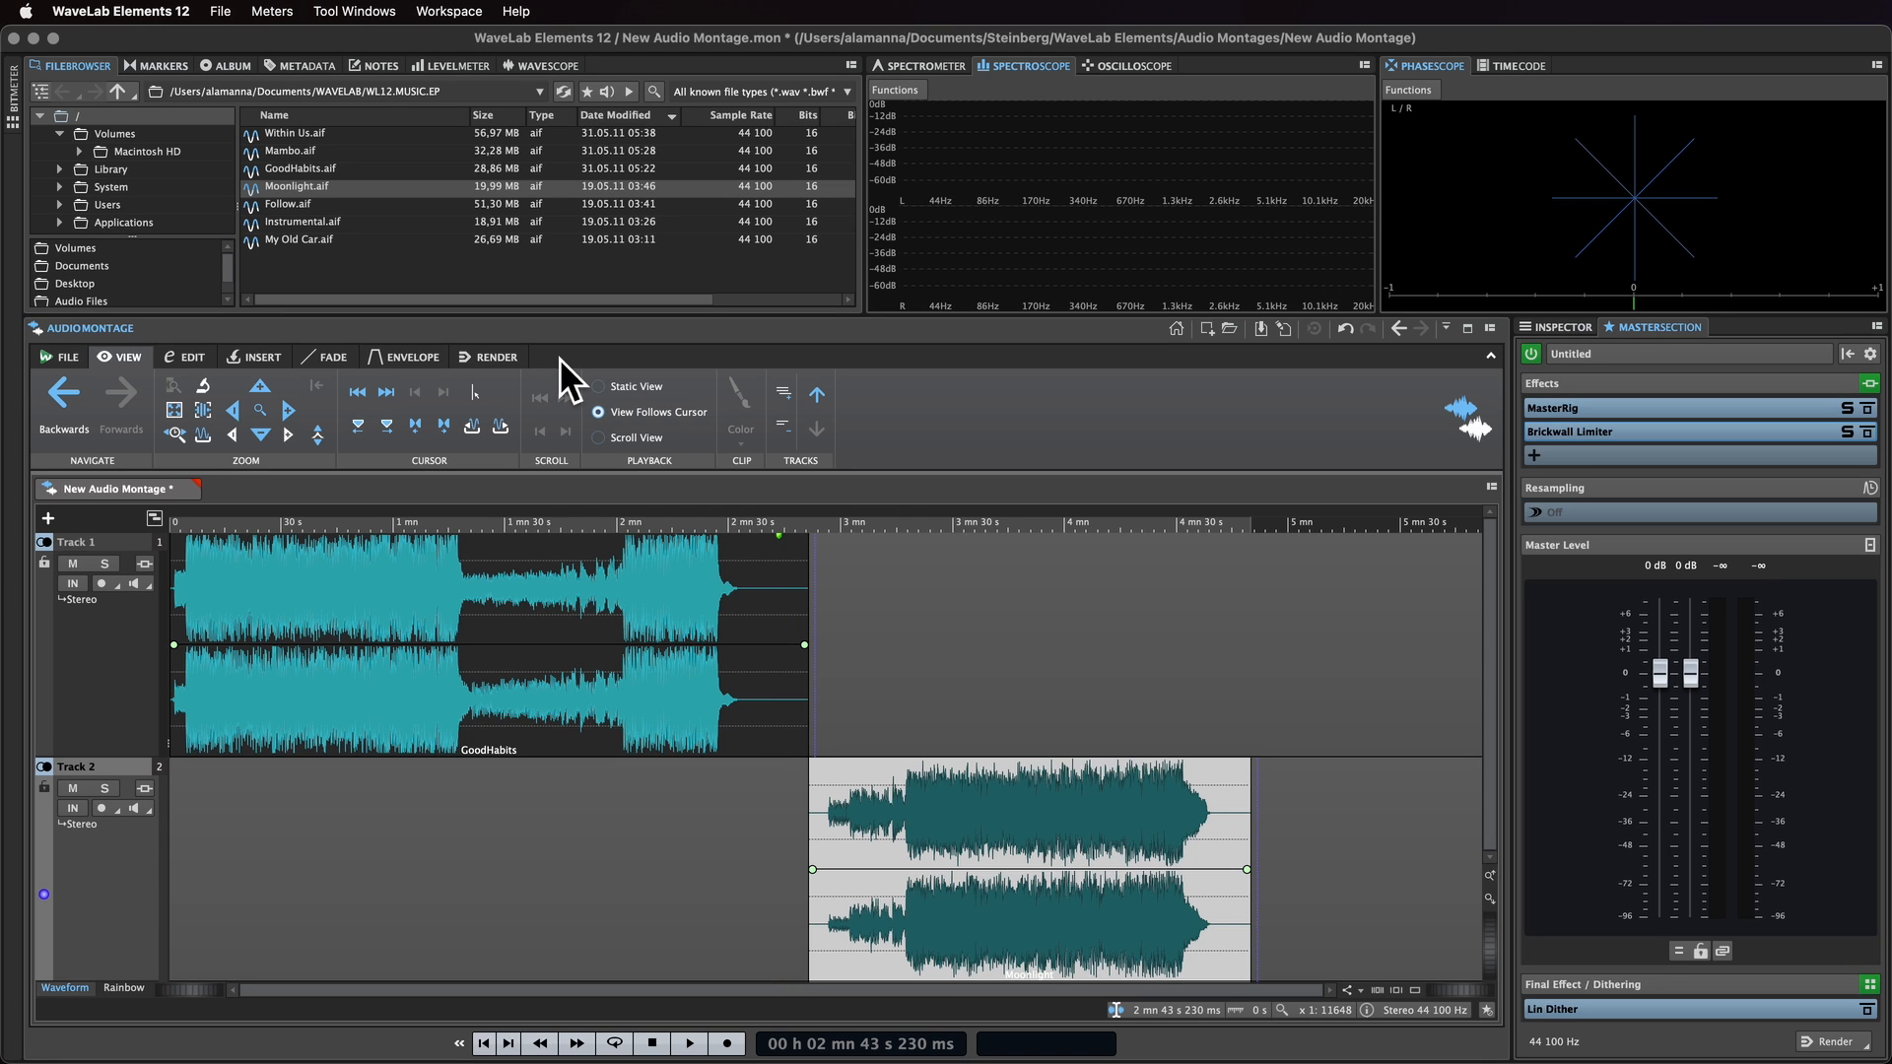
Step: Zoom in closely on the GoodHabits waveform at about 55 s, then zoom back out
left_click(375, 537)
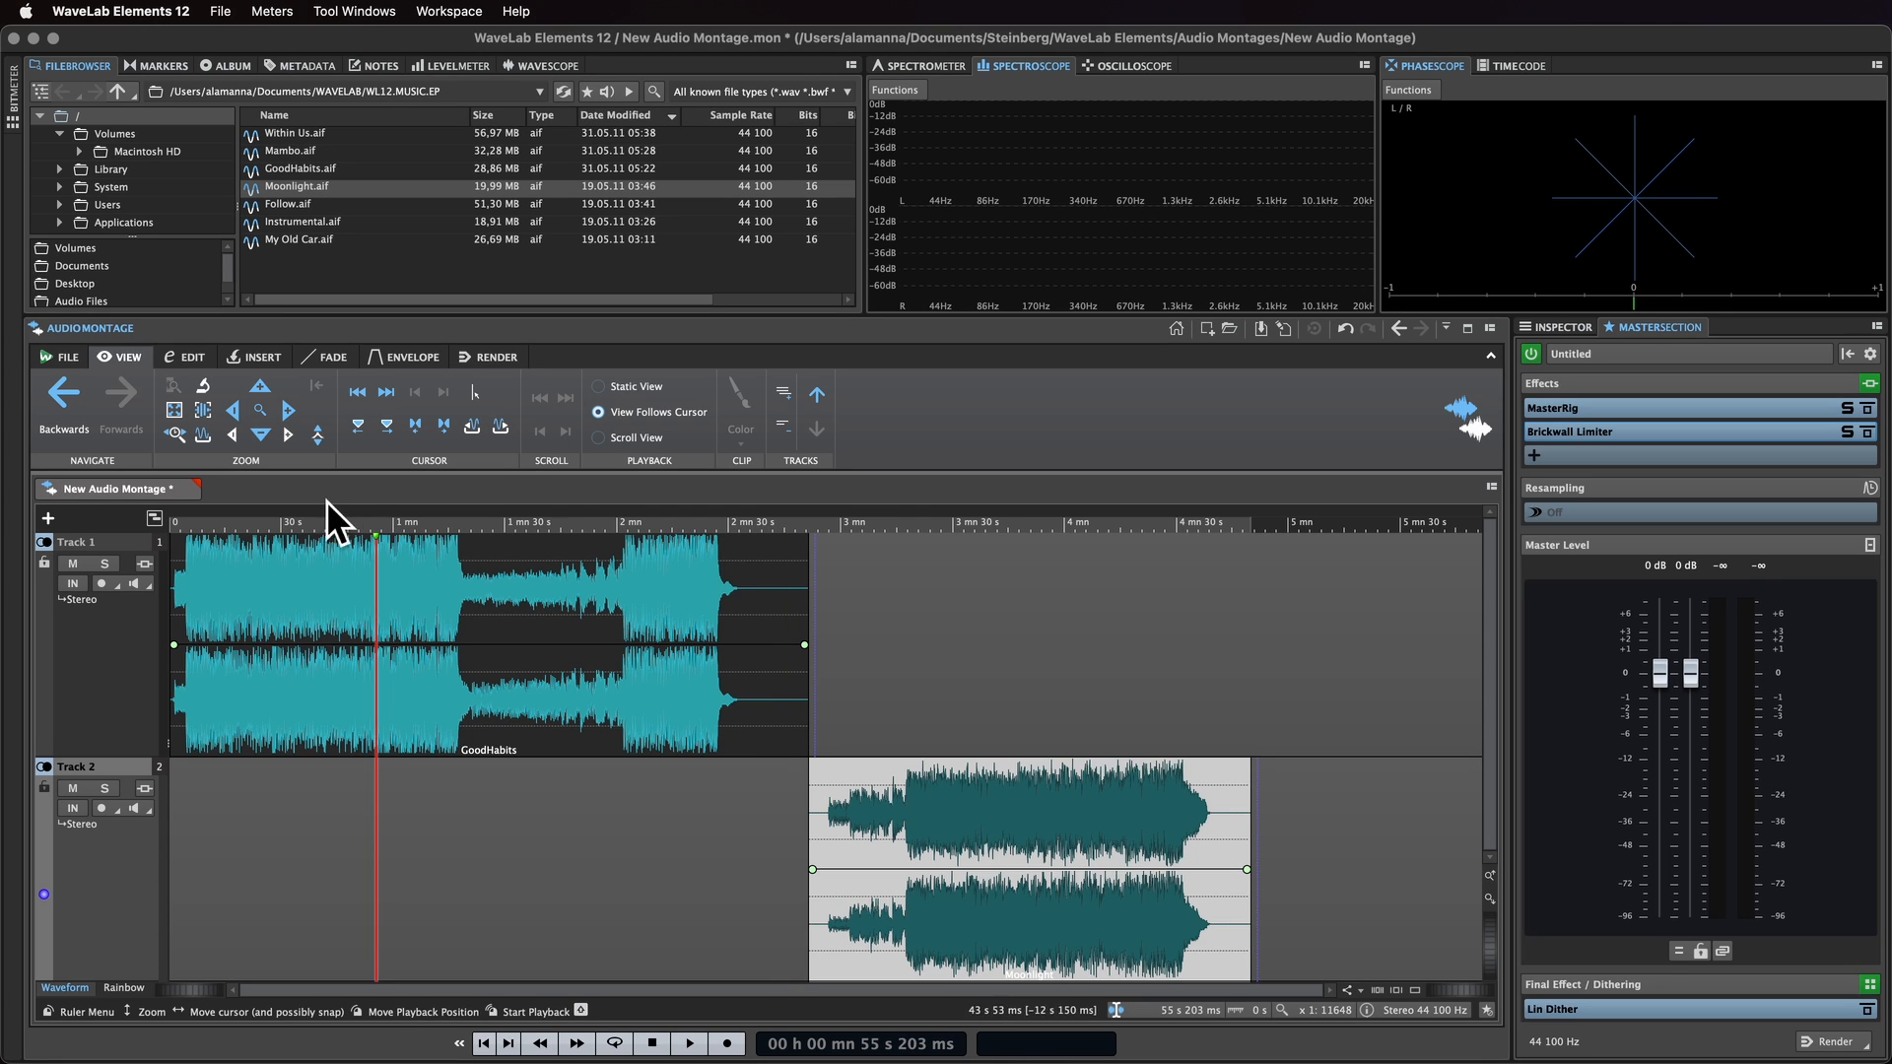
left_click(207, 388)
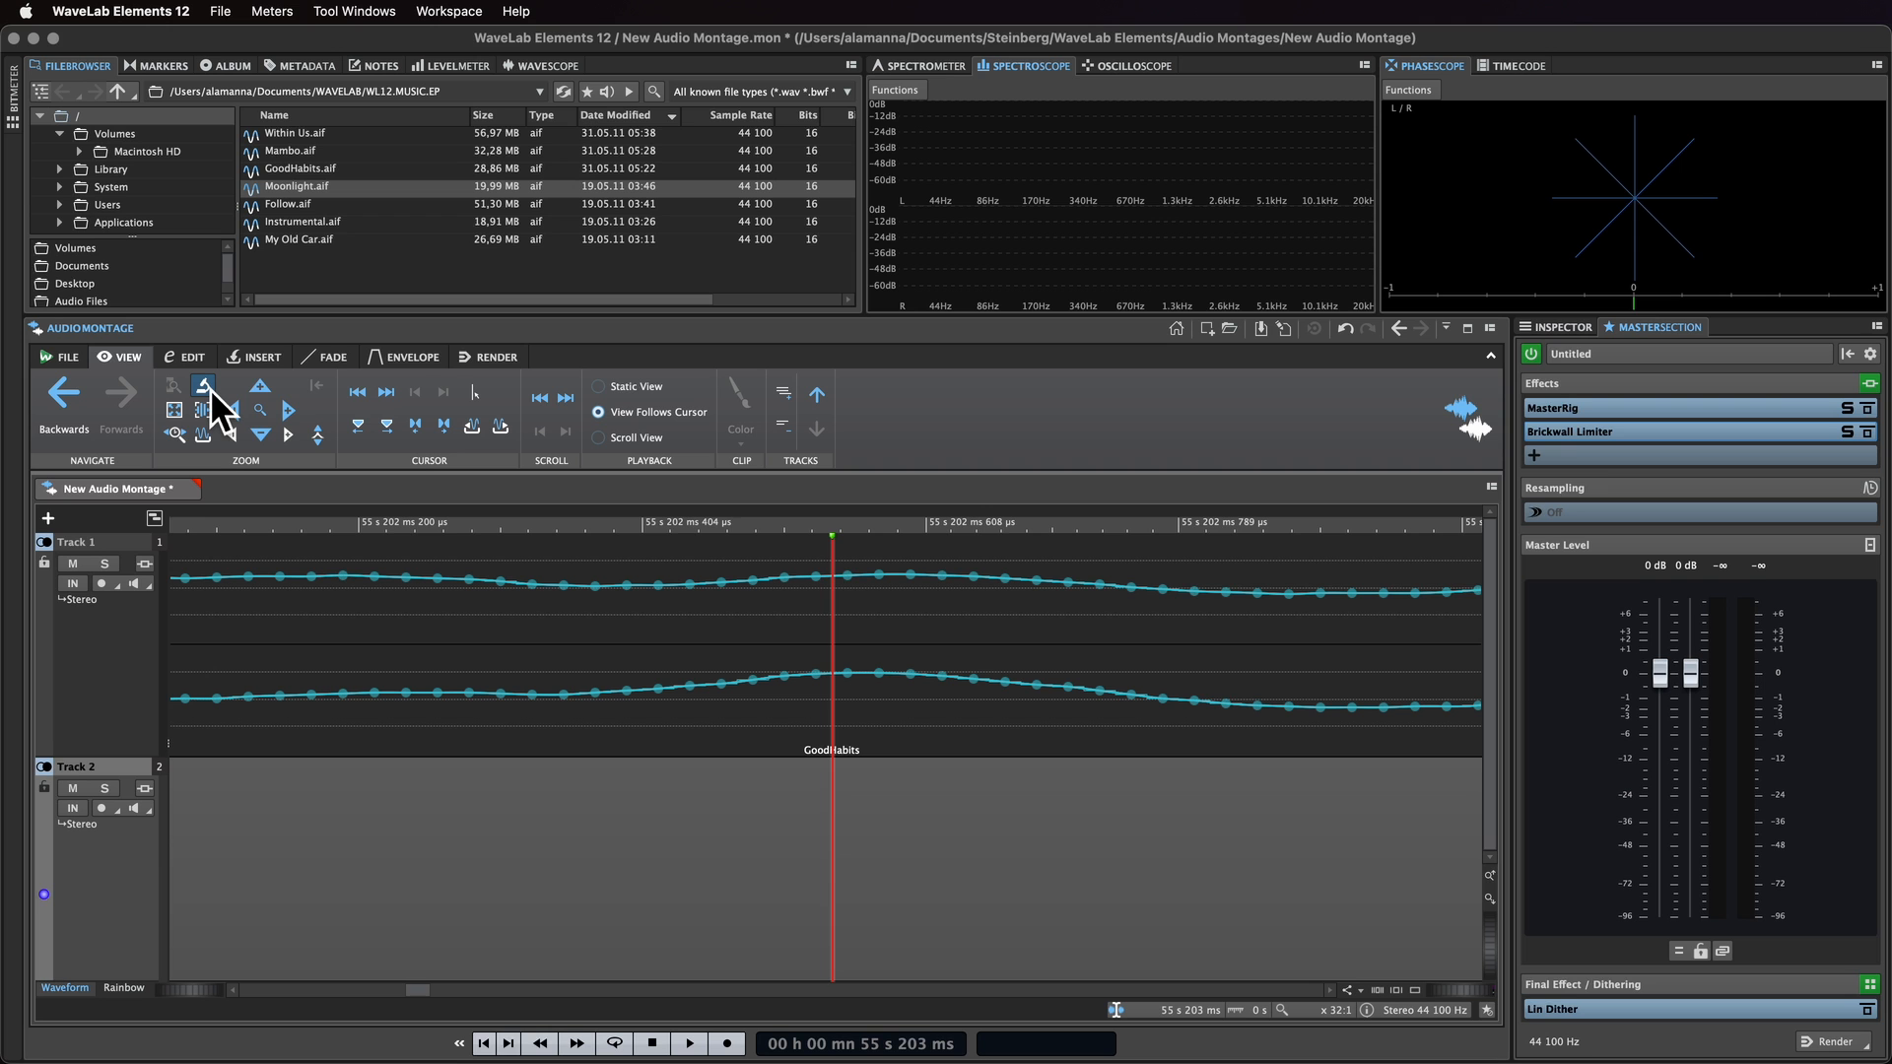
left_click(210, 388)
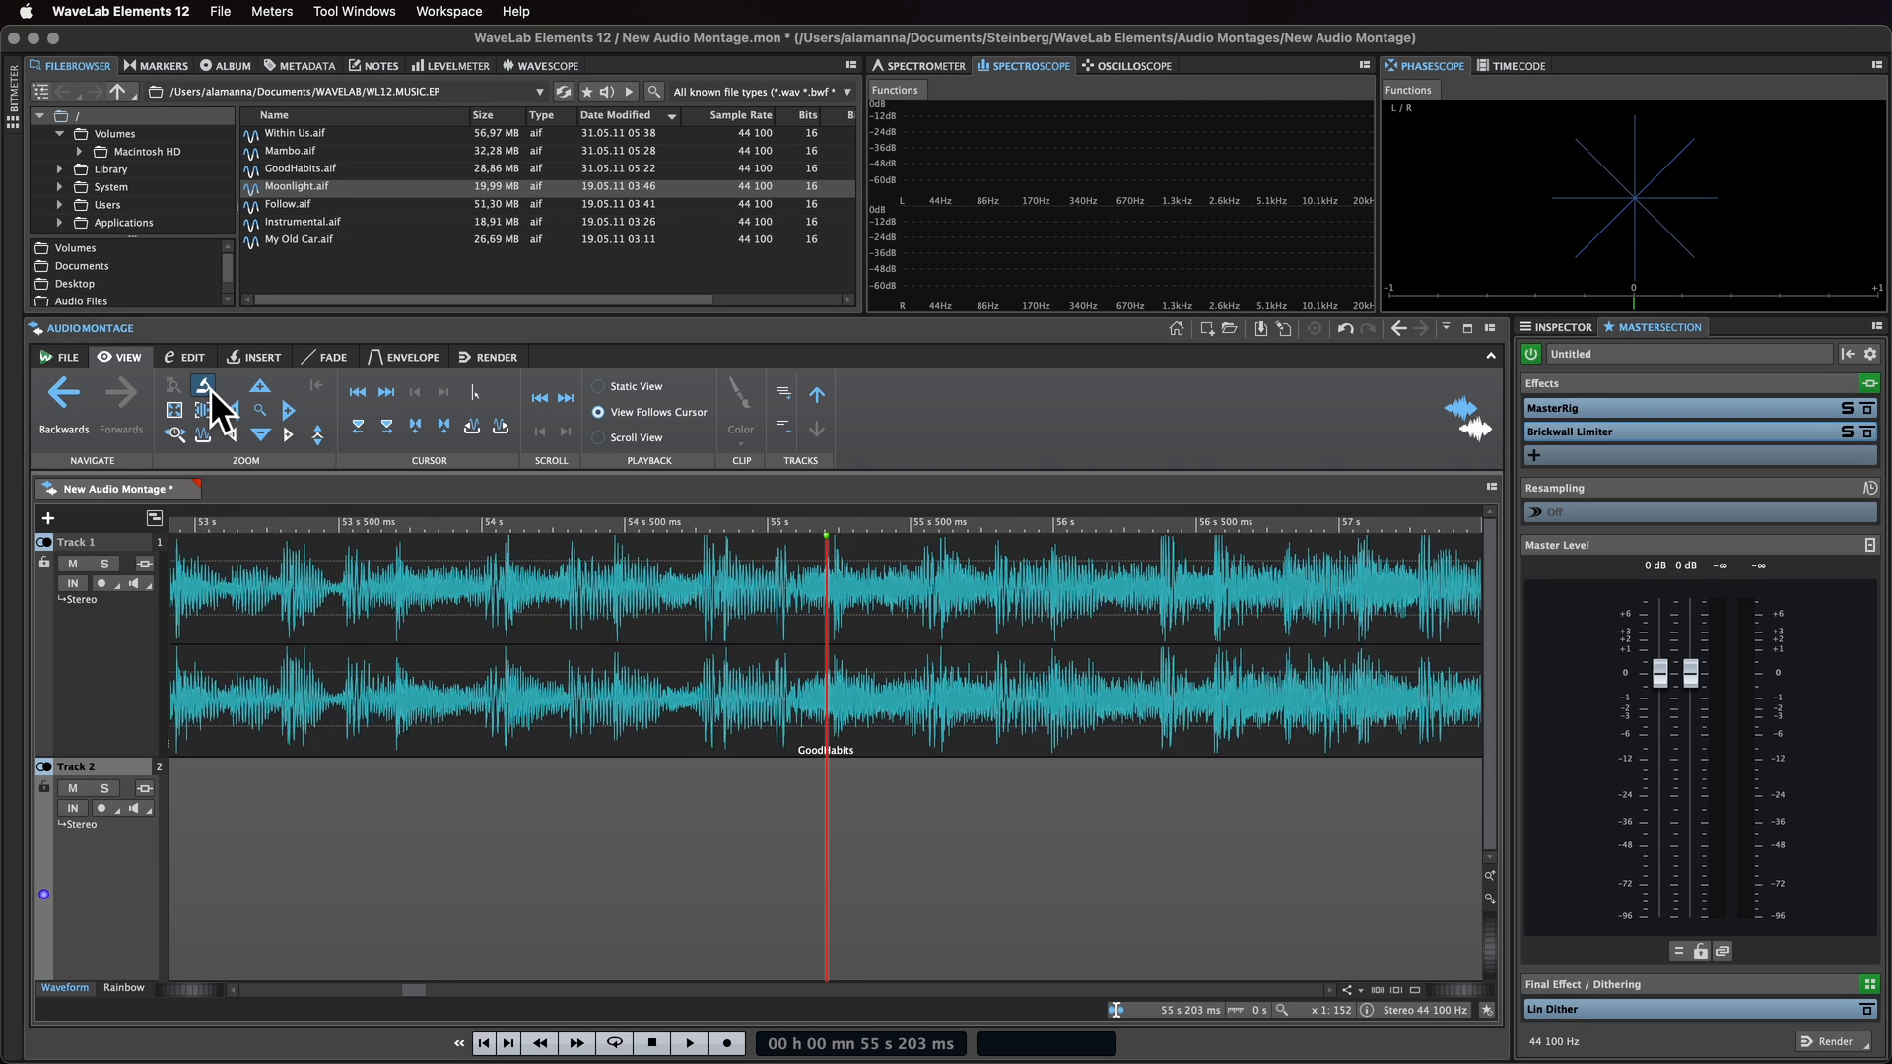
left_click(210, 388)
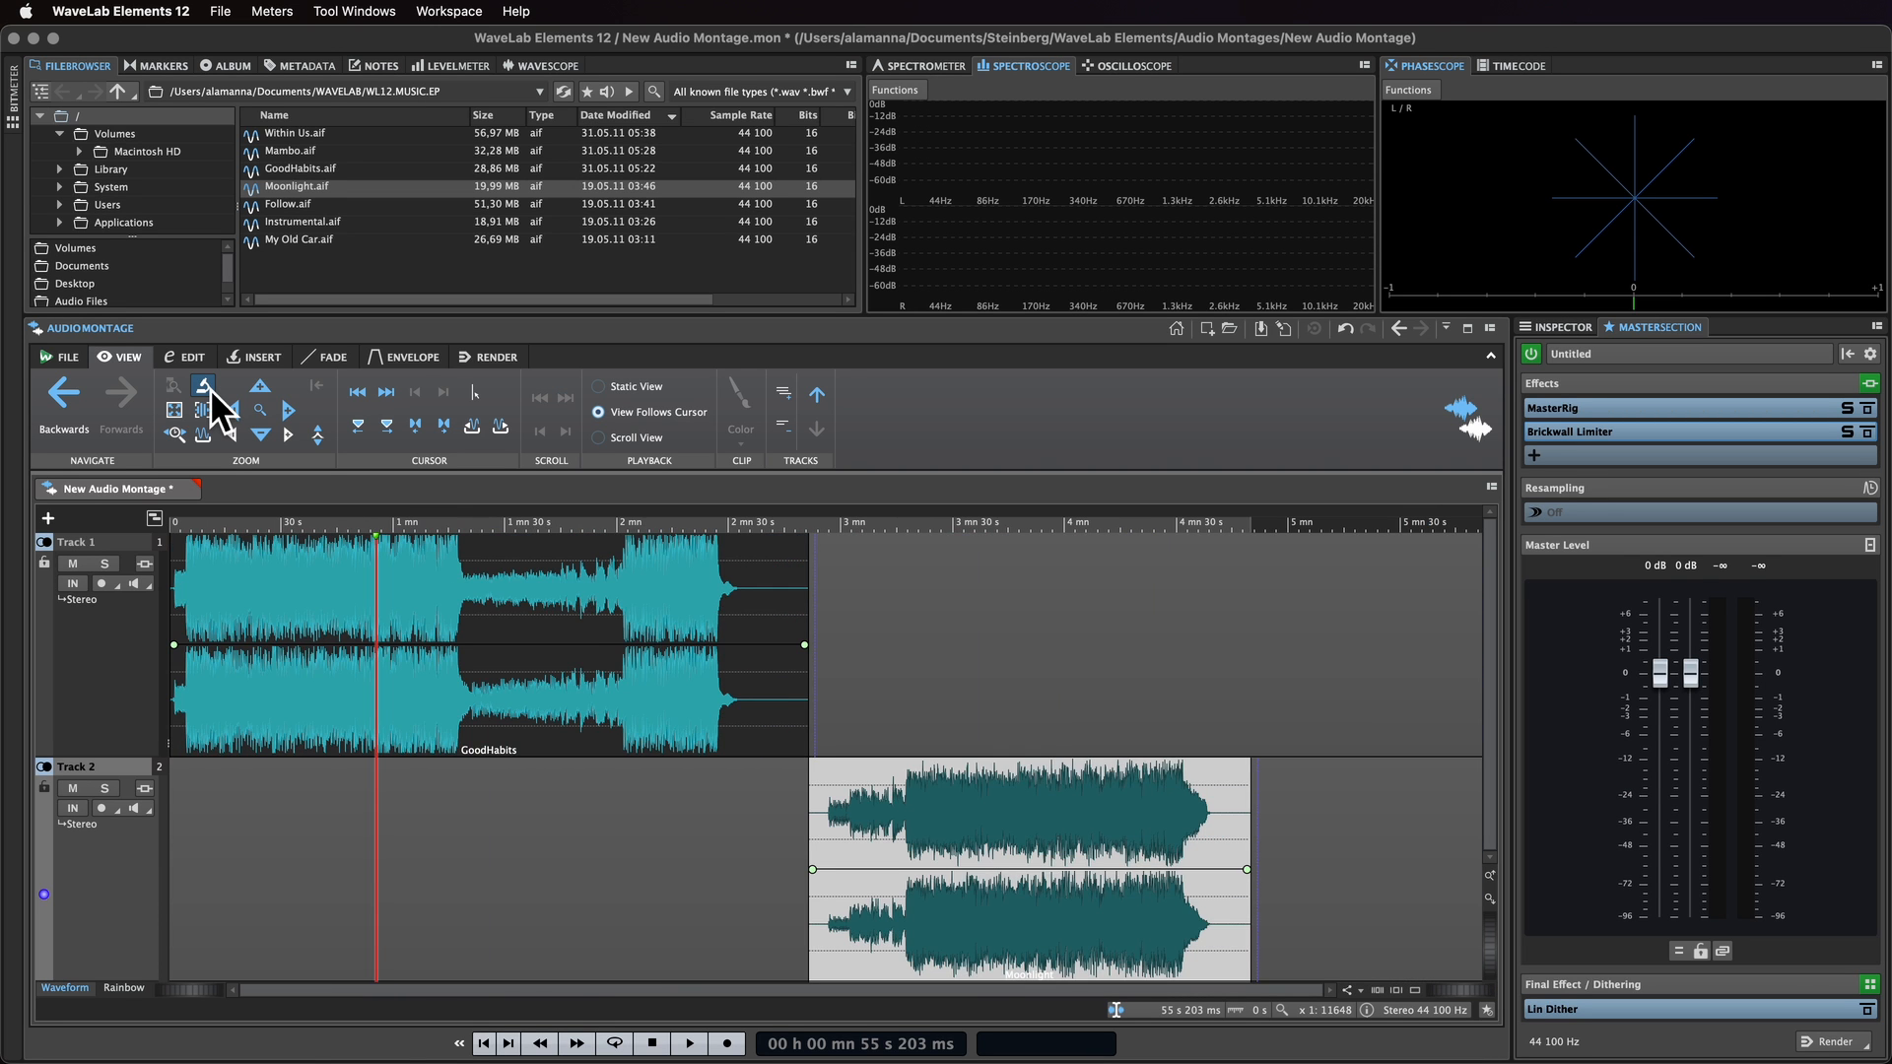
Step: Change the GoodHabits clip's color to magenta
left_click(606, 611)
left_click(755, 424)
left_click(777, 504)
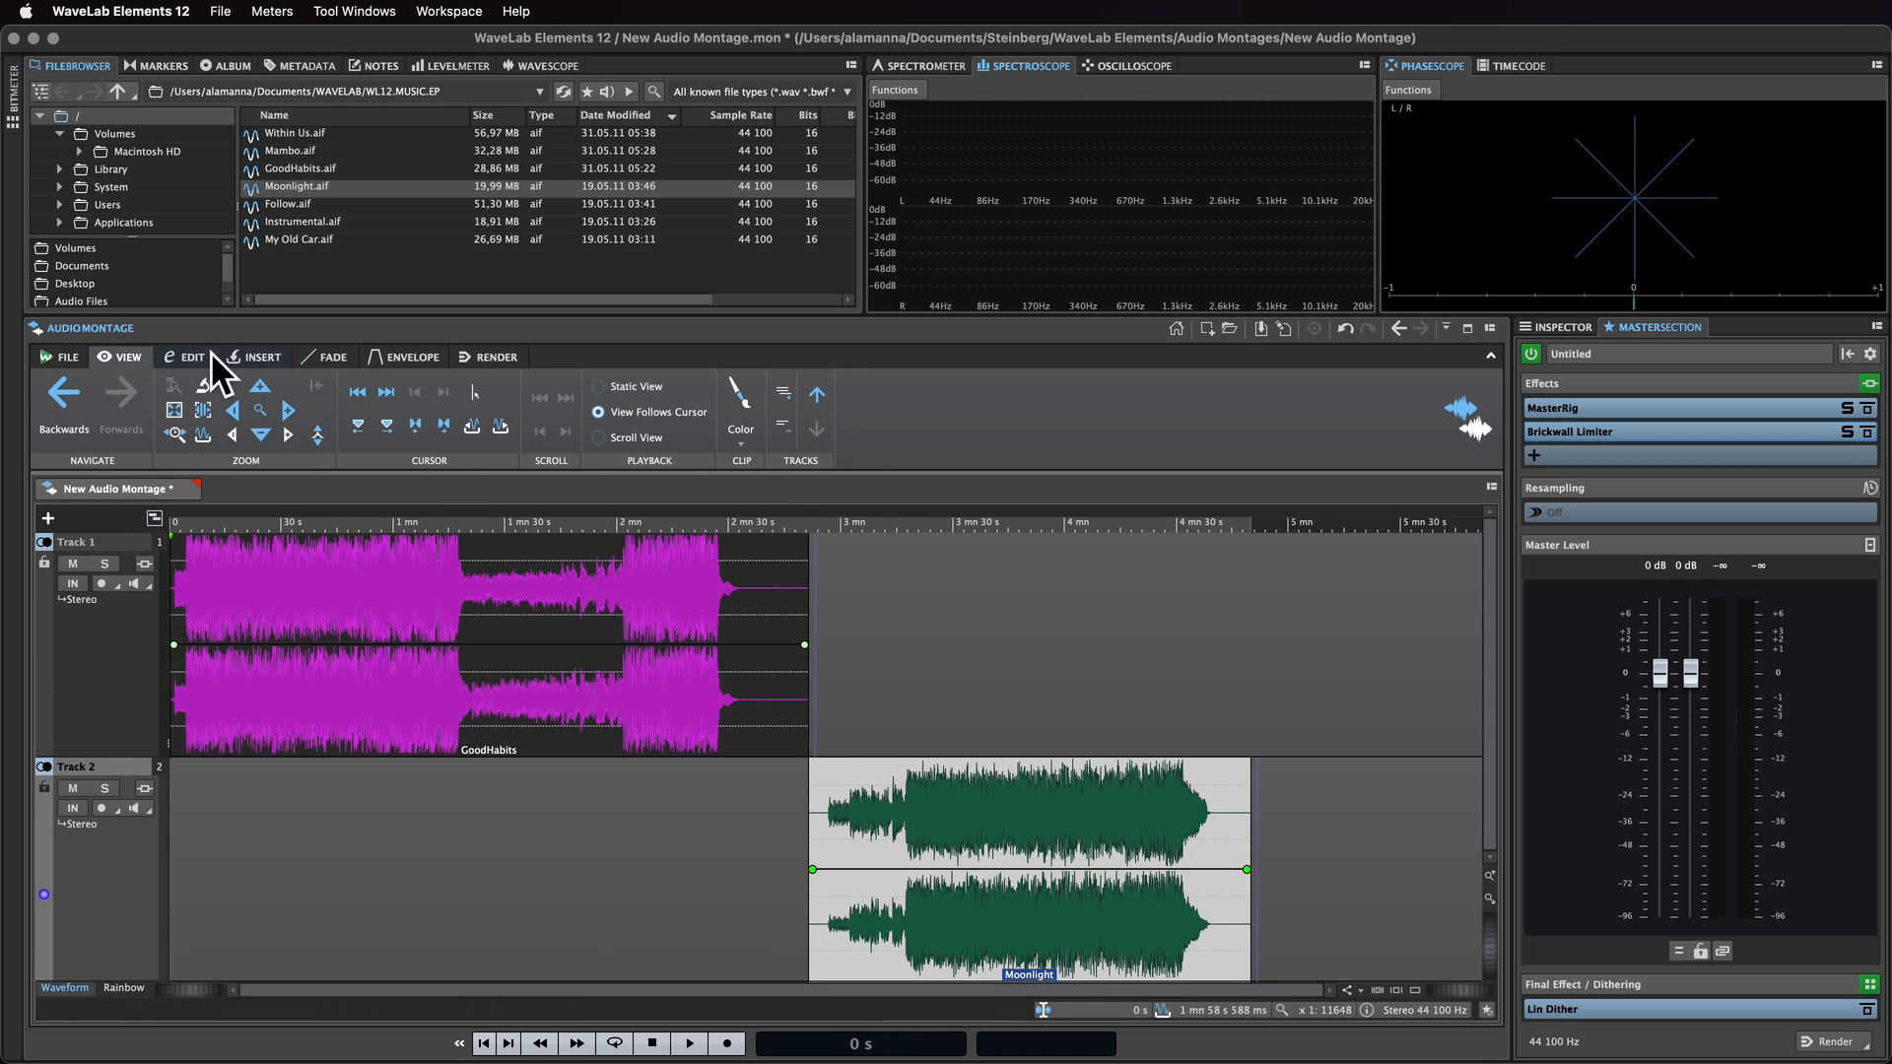
Step: Trim the end of the GoodHabits clip back to about 2 min 37 s
left_click(202, 356)
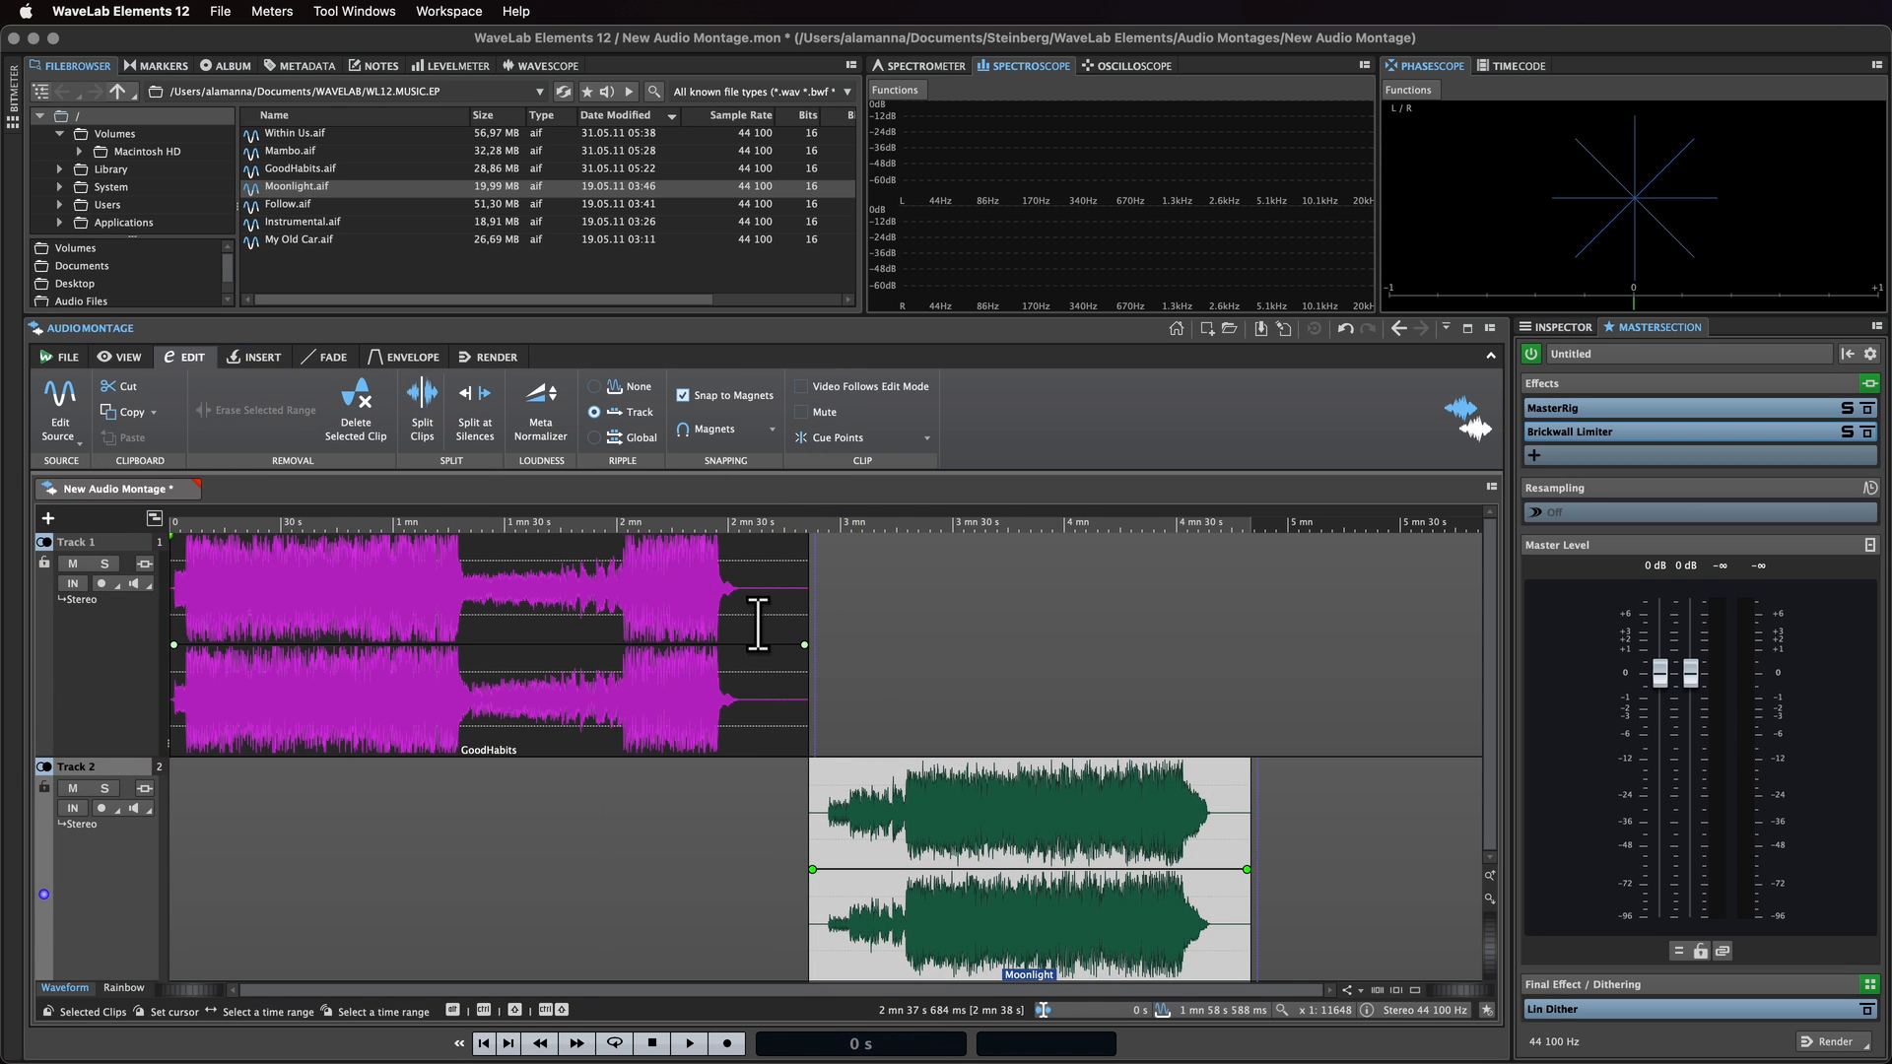
left_click_drag(757, 627, 816, 643)
left_click(123, 387)
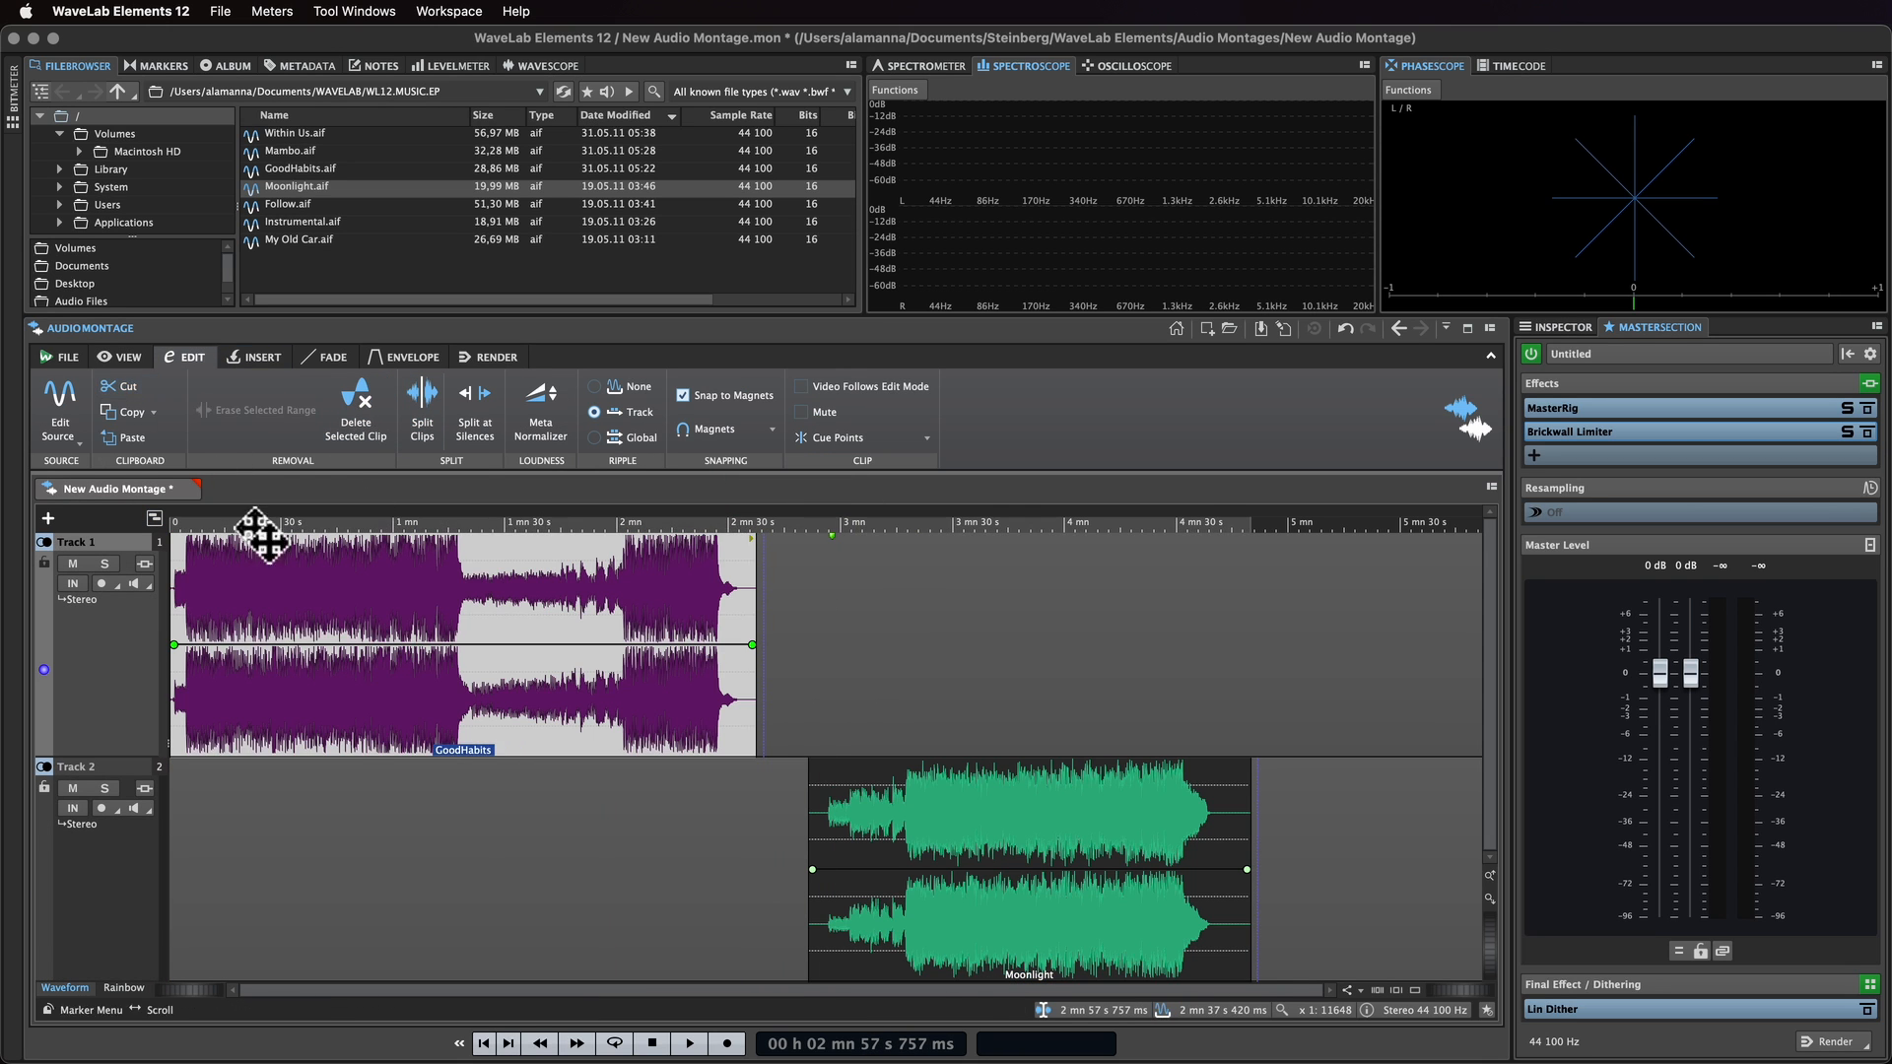
Step: Apply the Loudness Meta Normalizer to the clips, controlling digital peaks at a -6.00 dB maximum
left_click(327, 800)
left_click(559, 408)
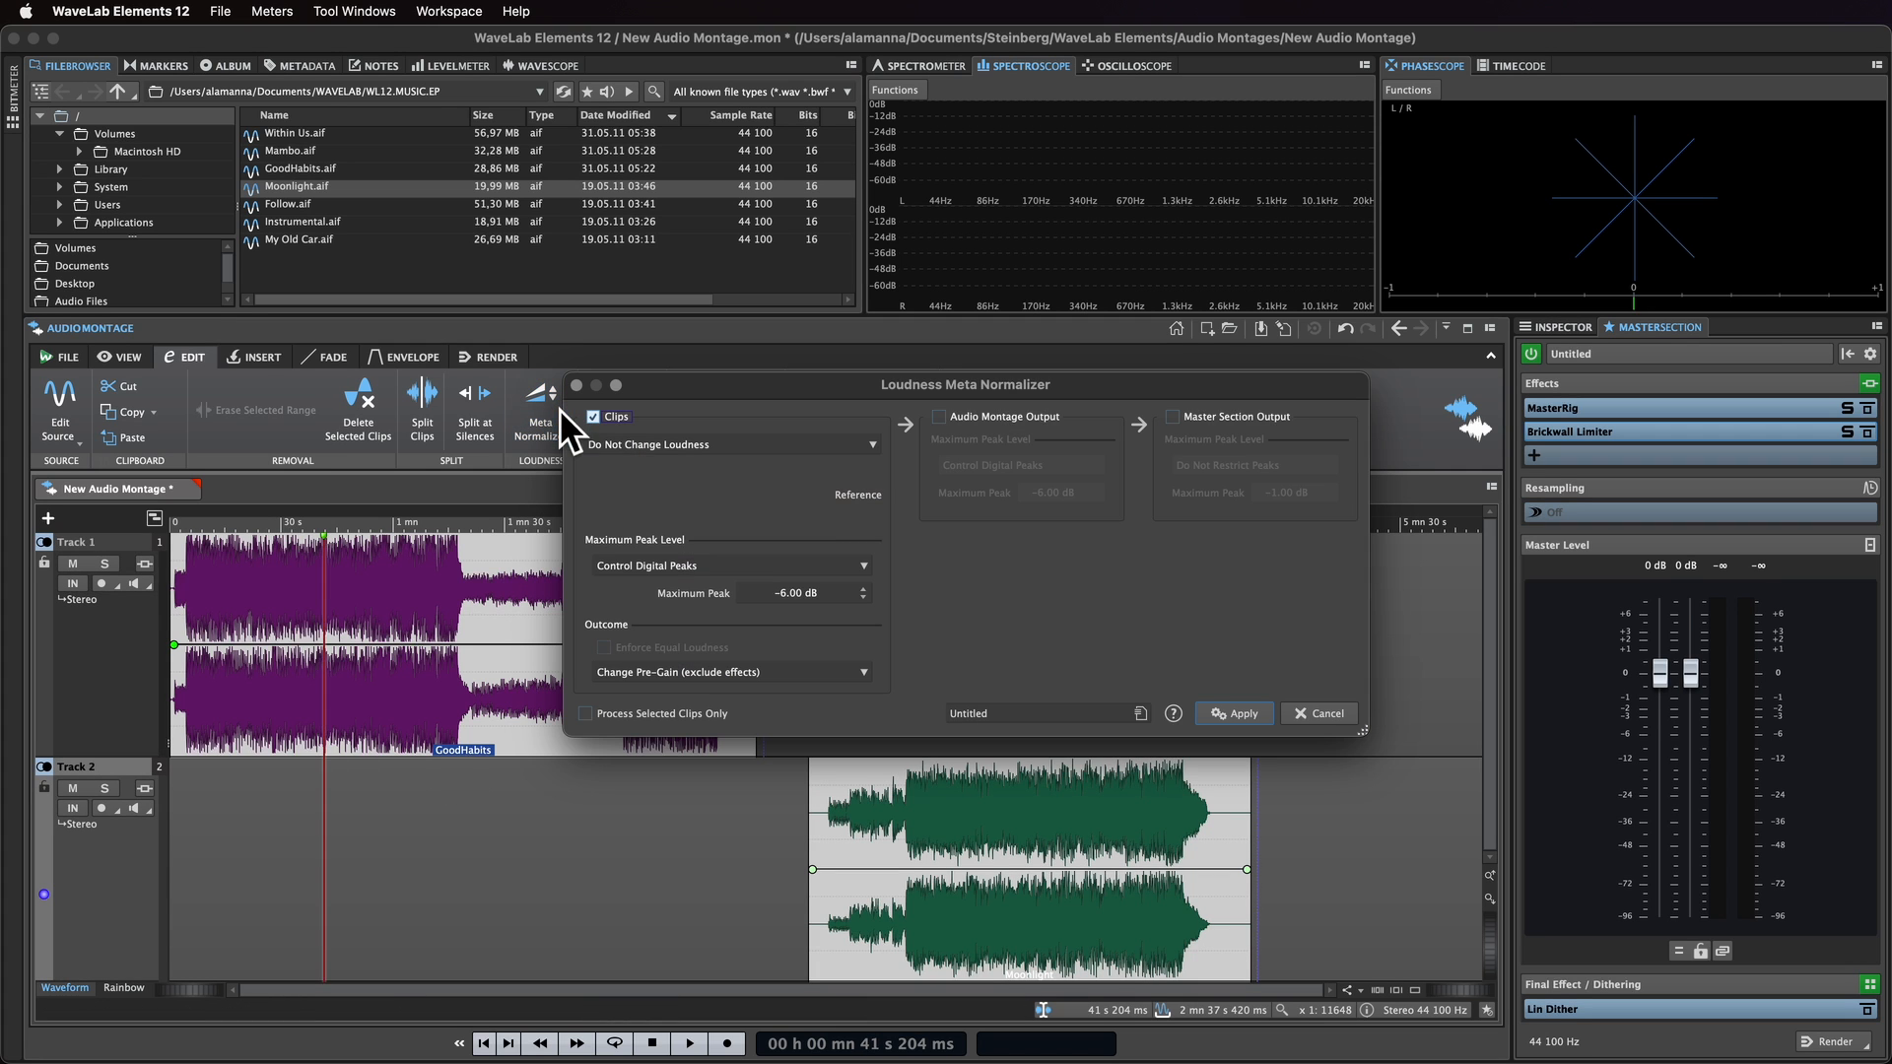
left_click(1240, 715)
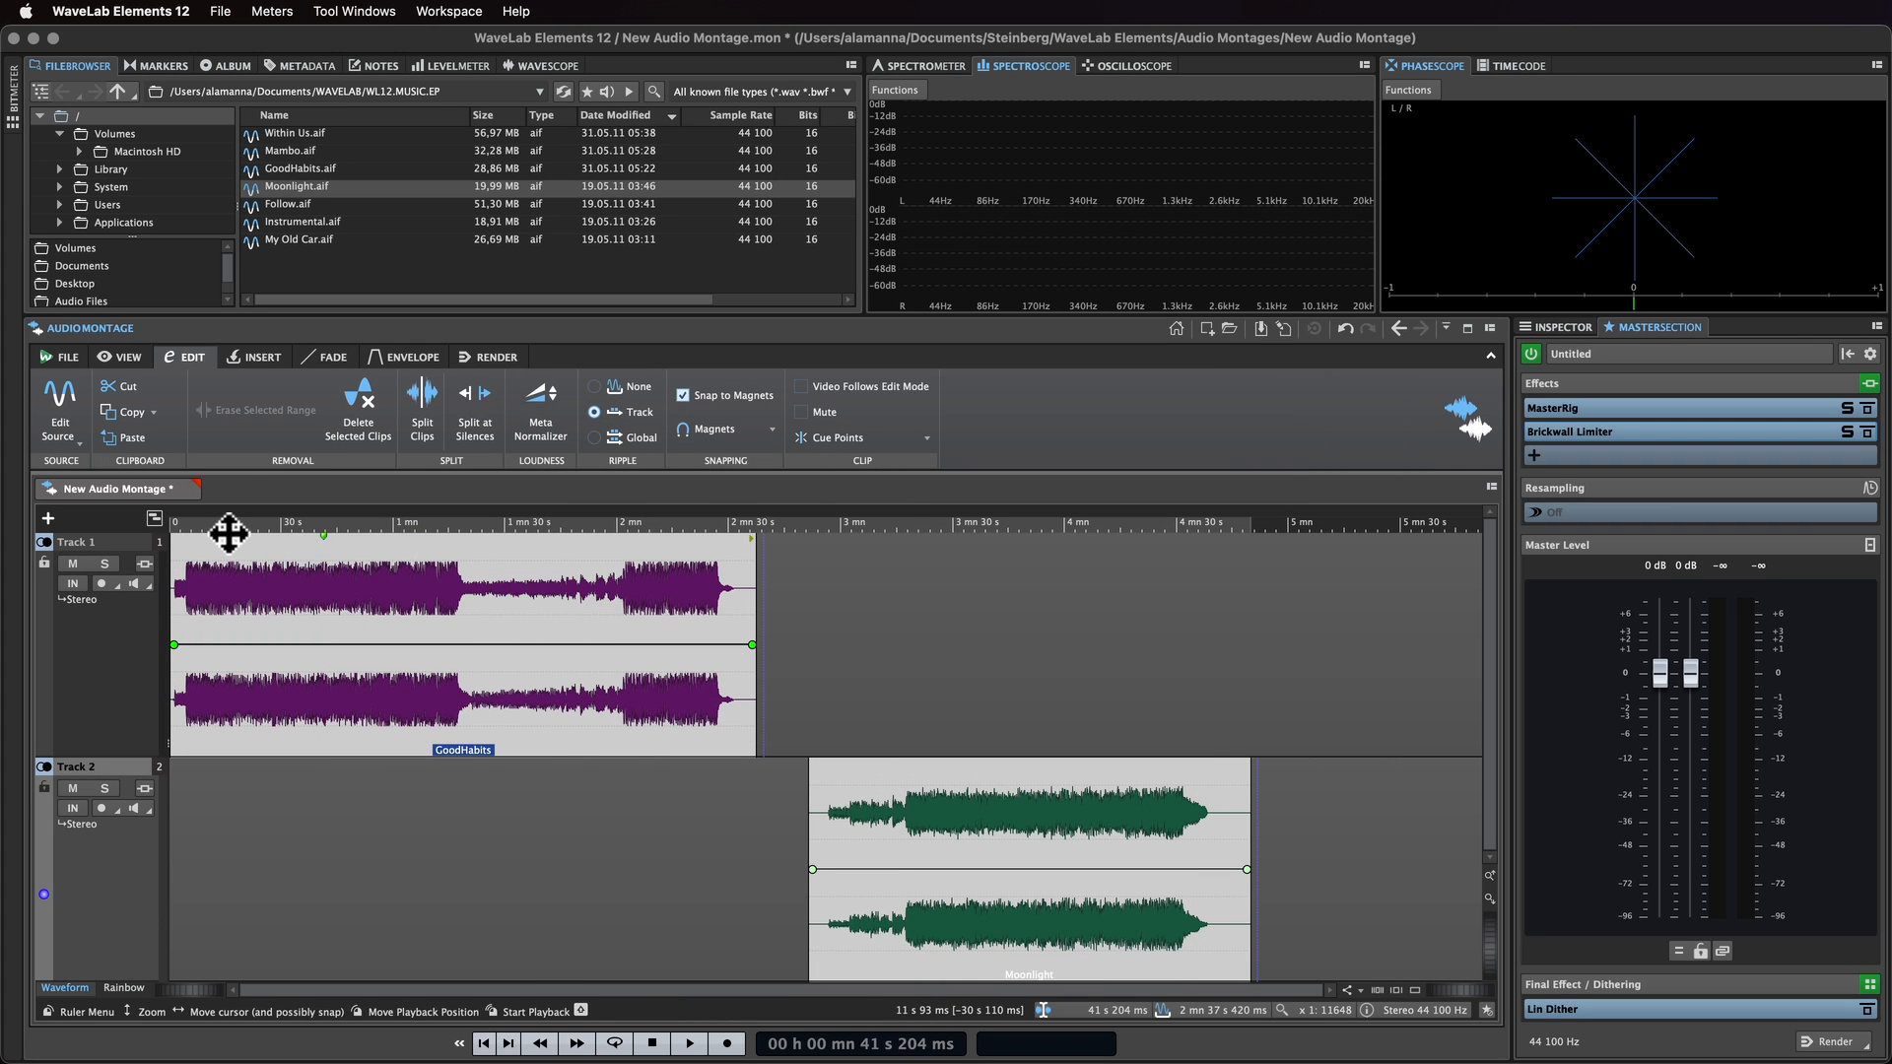
Step: Insert the dearVR Spatial Connect Support video file at the start of the montage
left_click(269, 365)
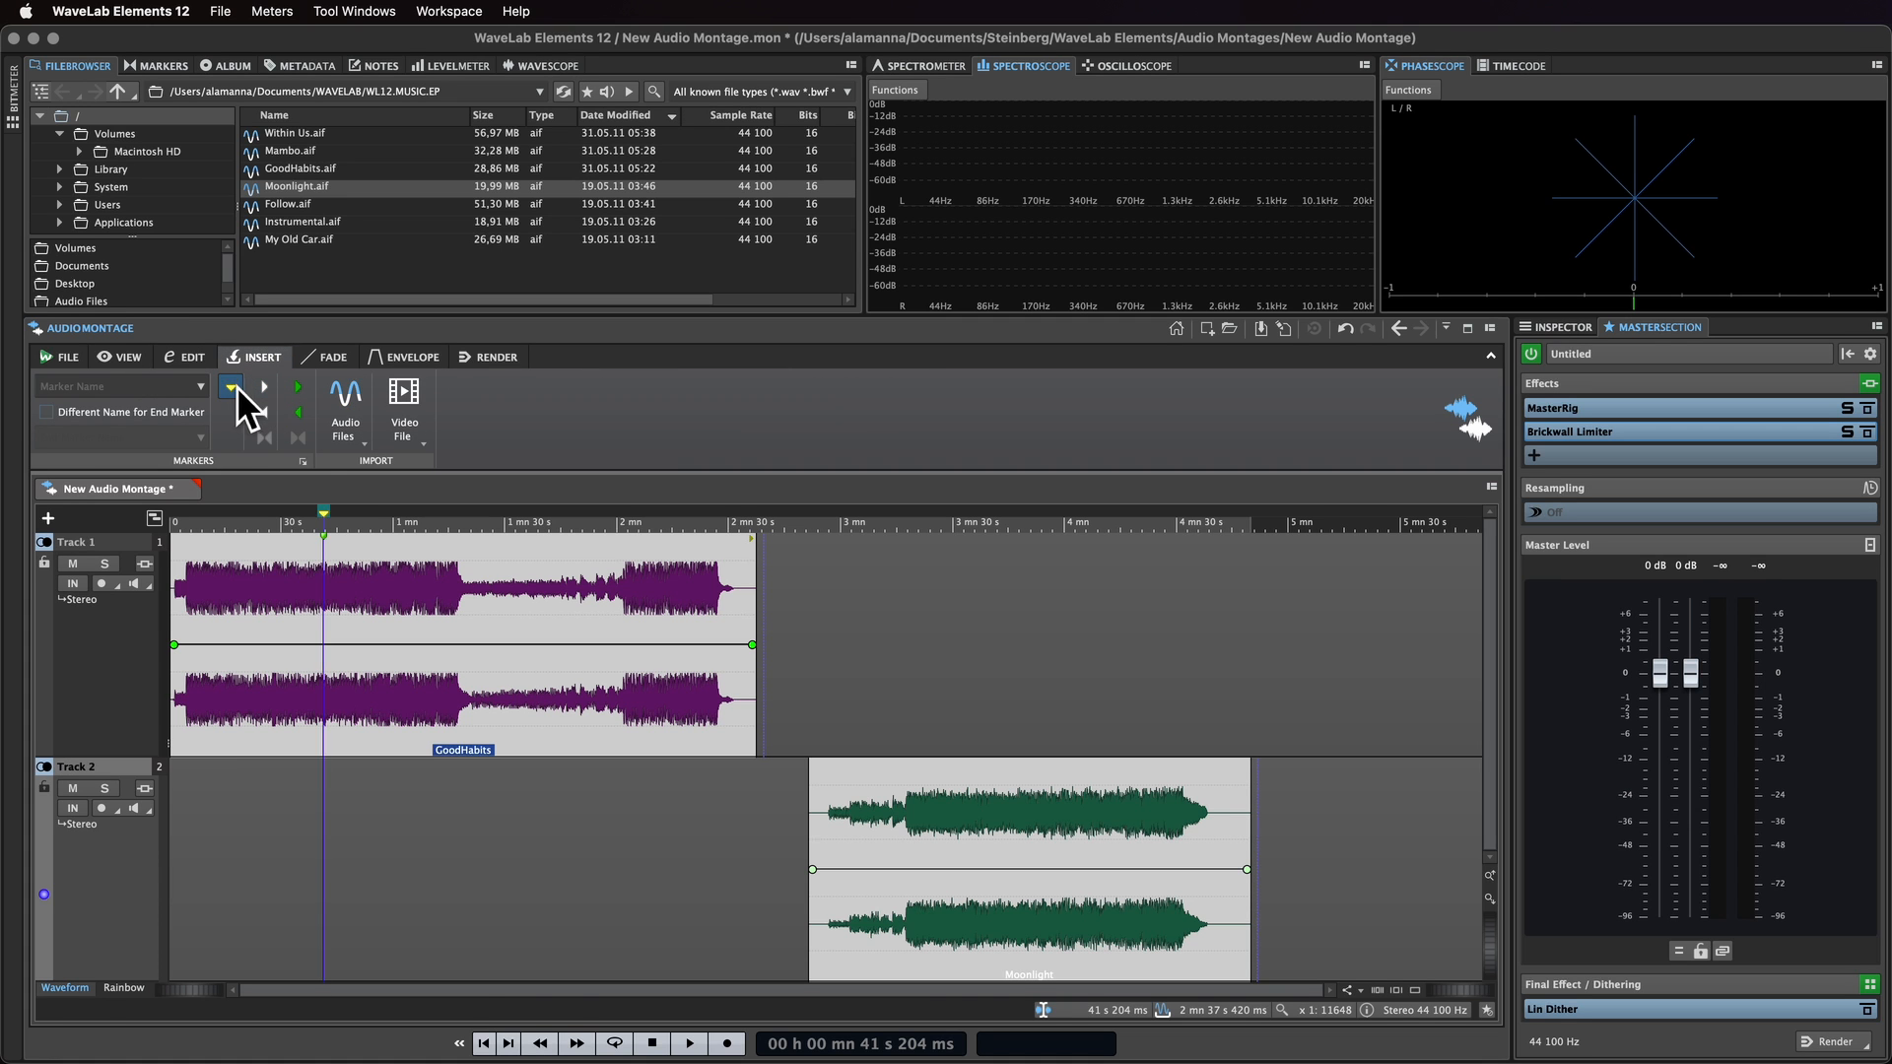
key("Home")
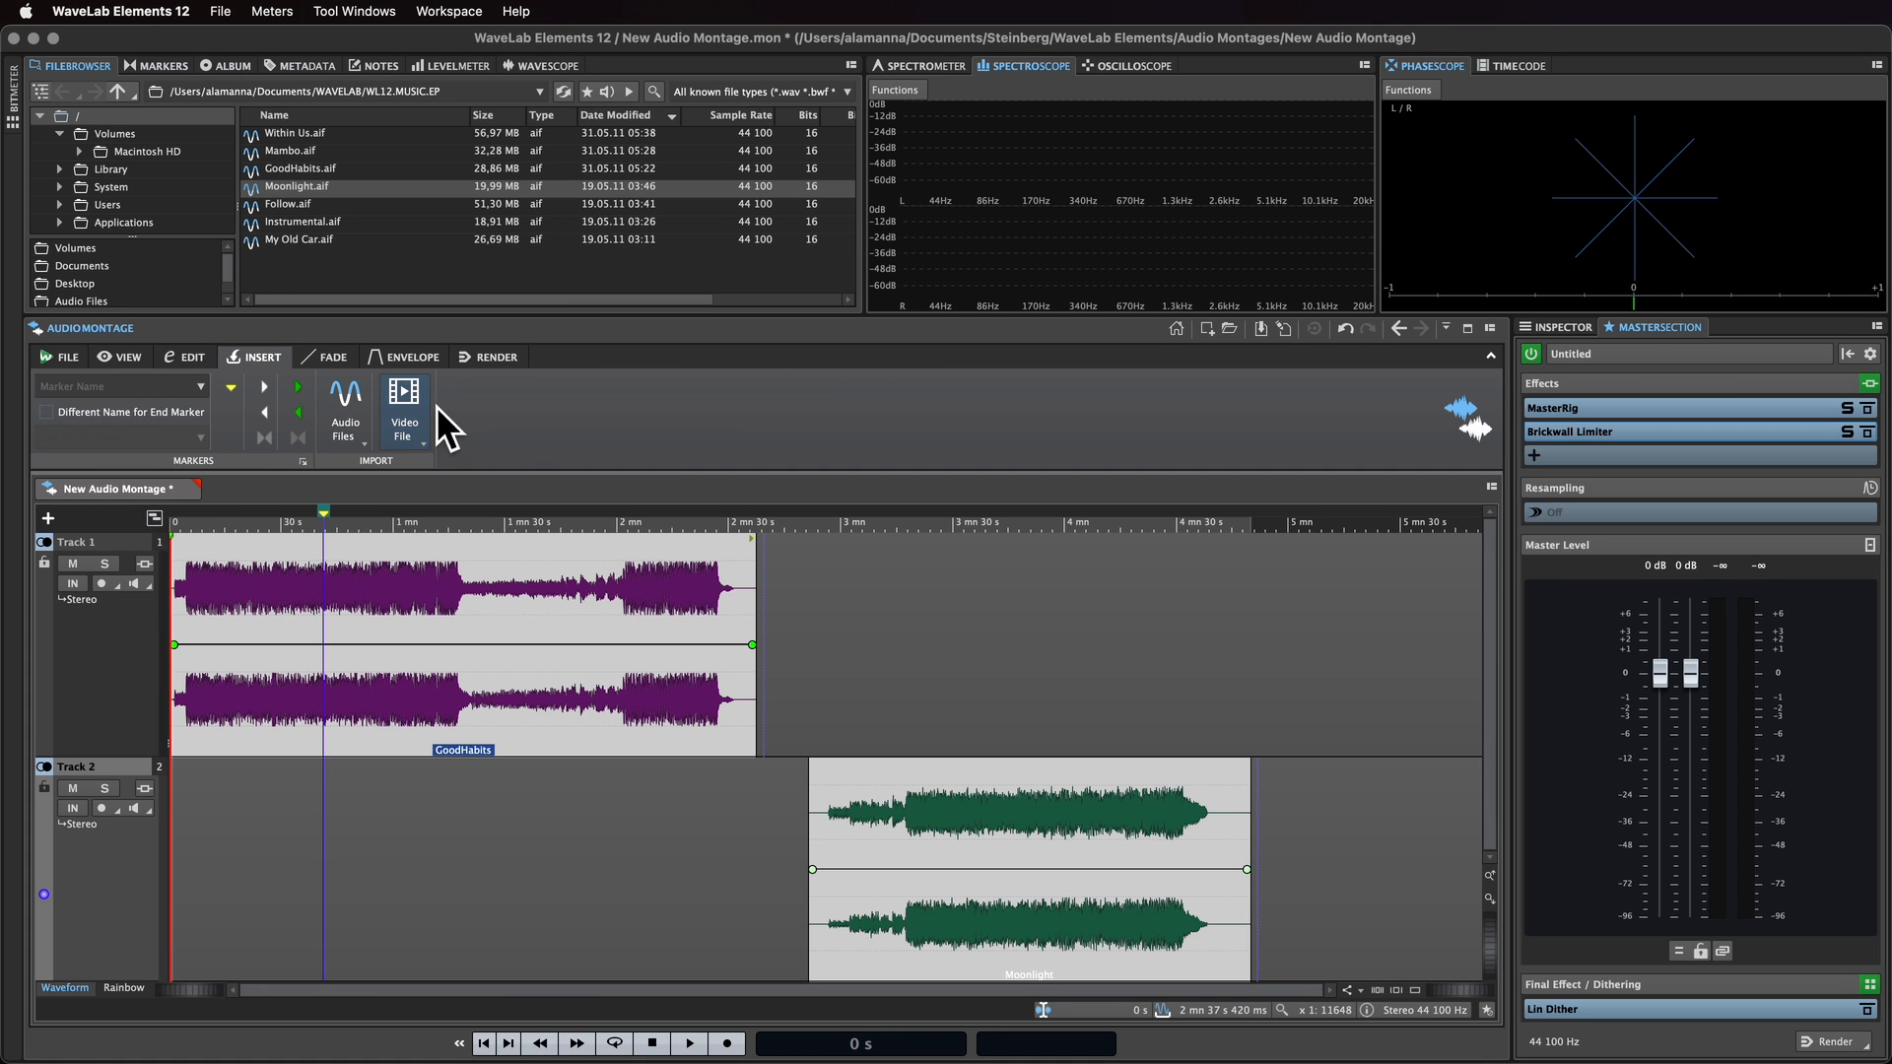
left_click(417, 402)
mouse_move(436, 518)
left_click(588, 517)
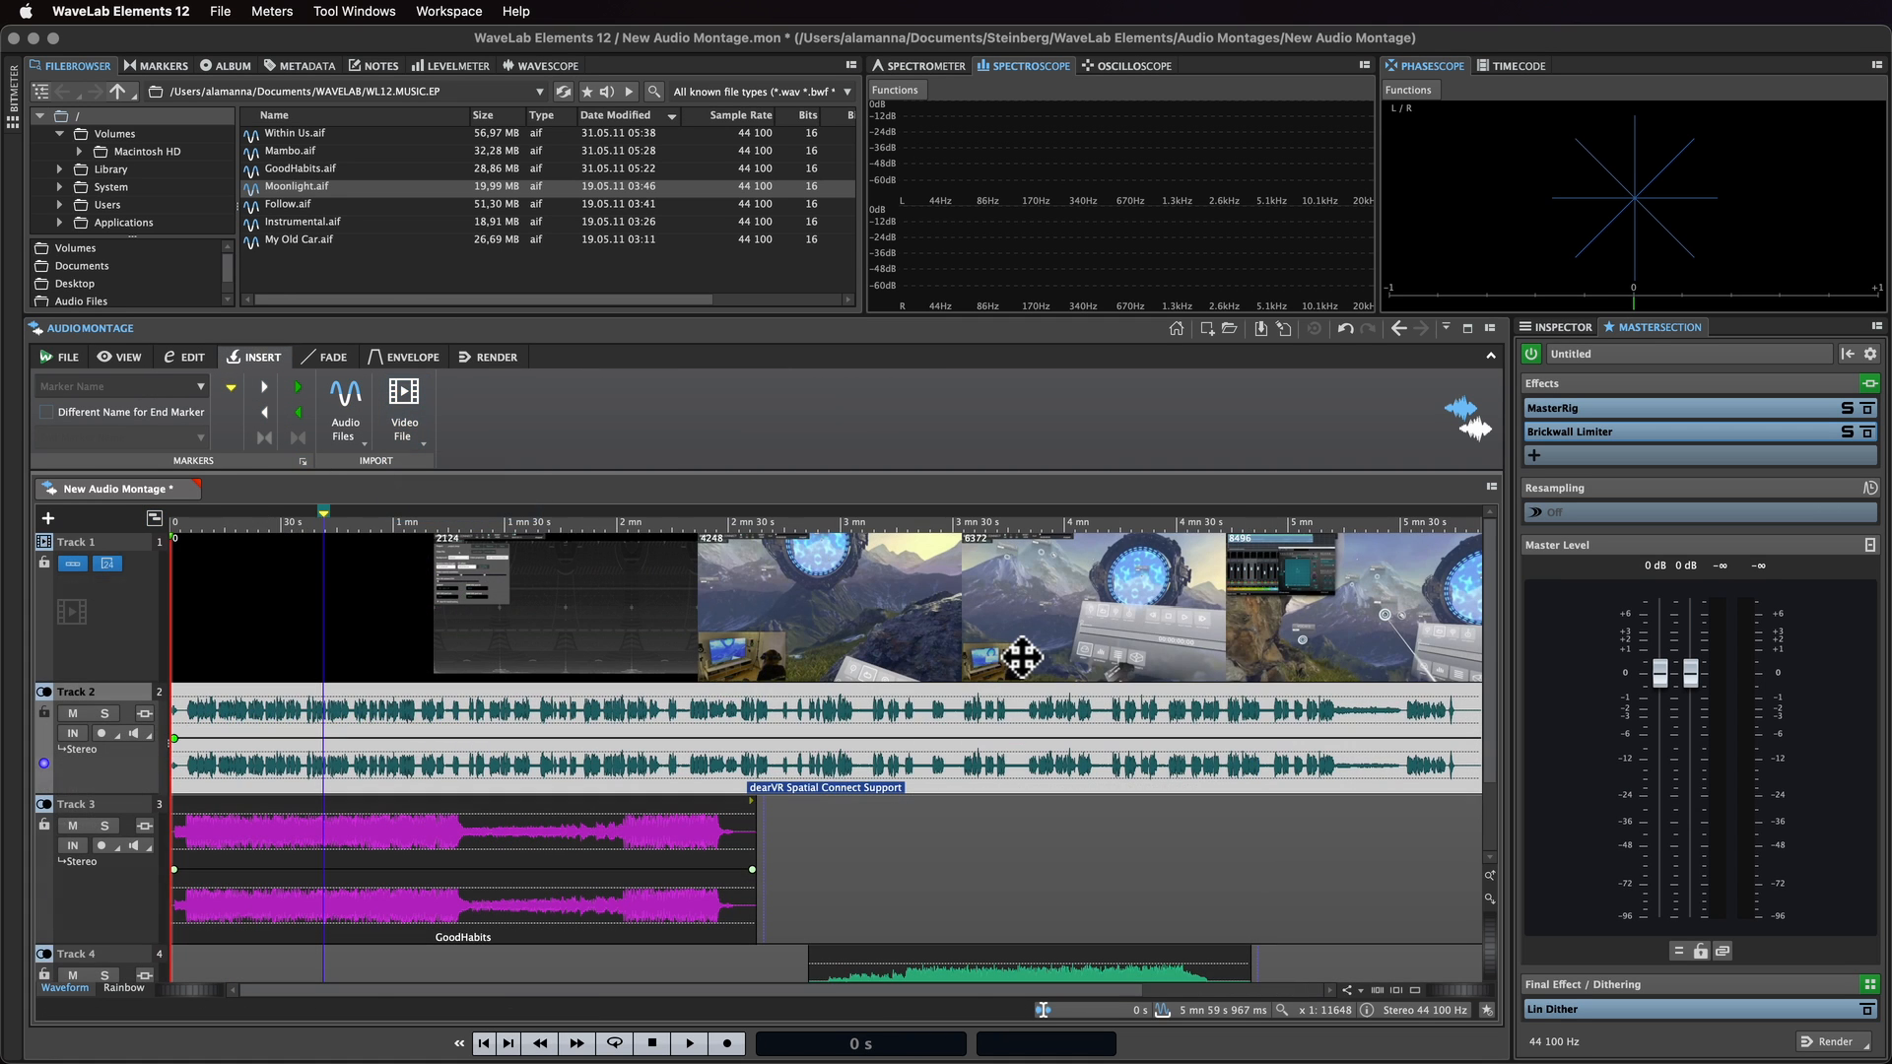
Step: Add a curved fade-out at the end and a fade-in at the start of the GoodHabits clip
left_click_drag(123, 941, 134, 838)
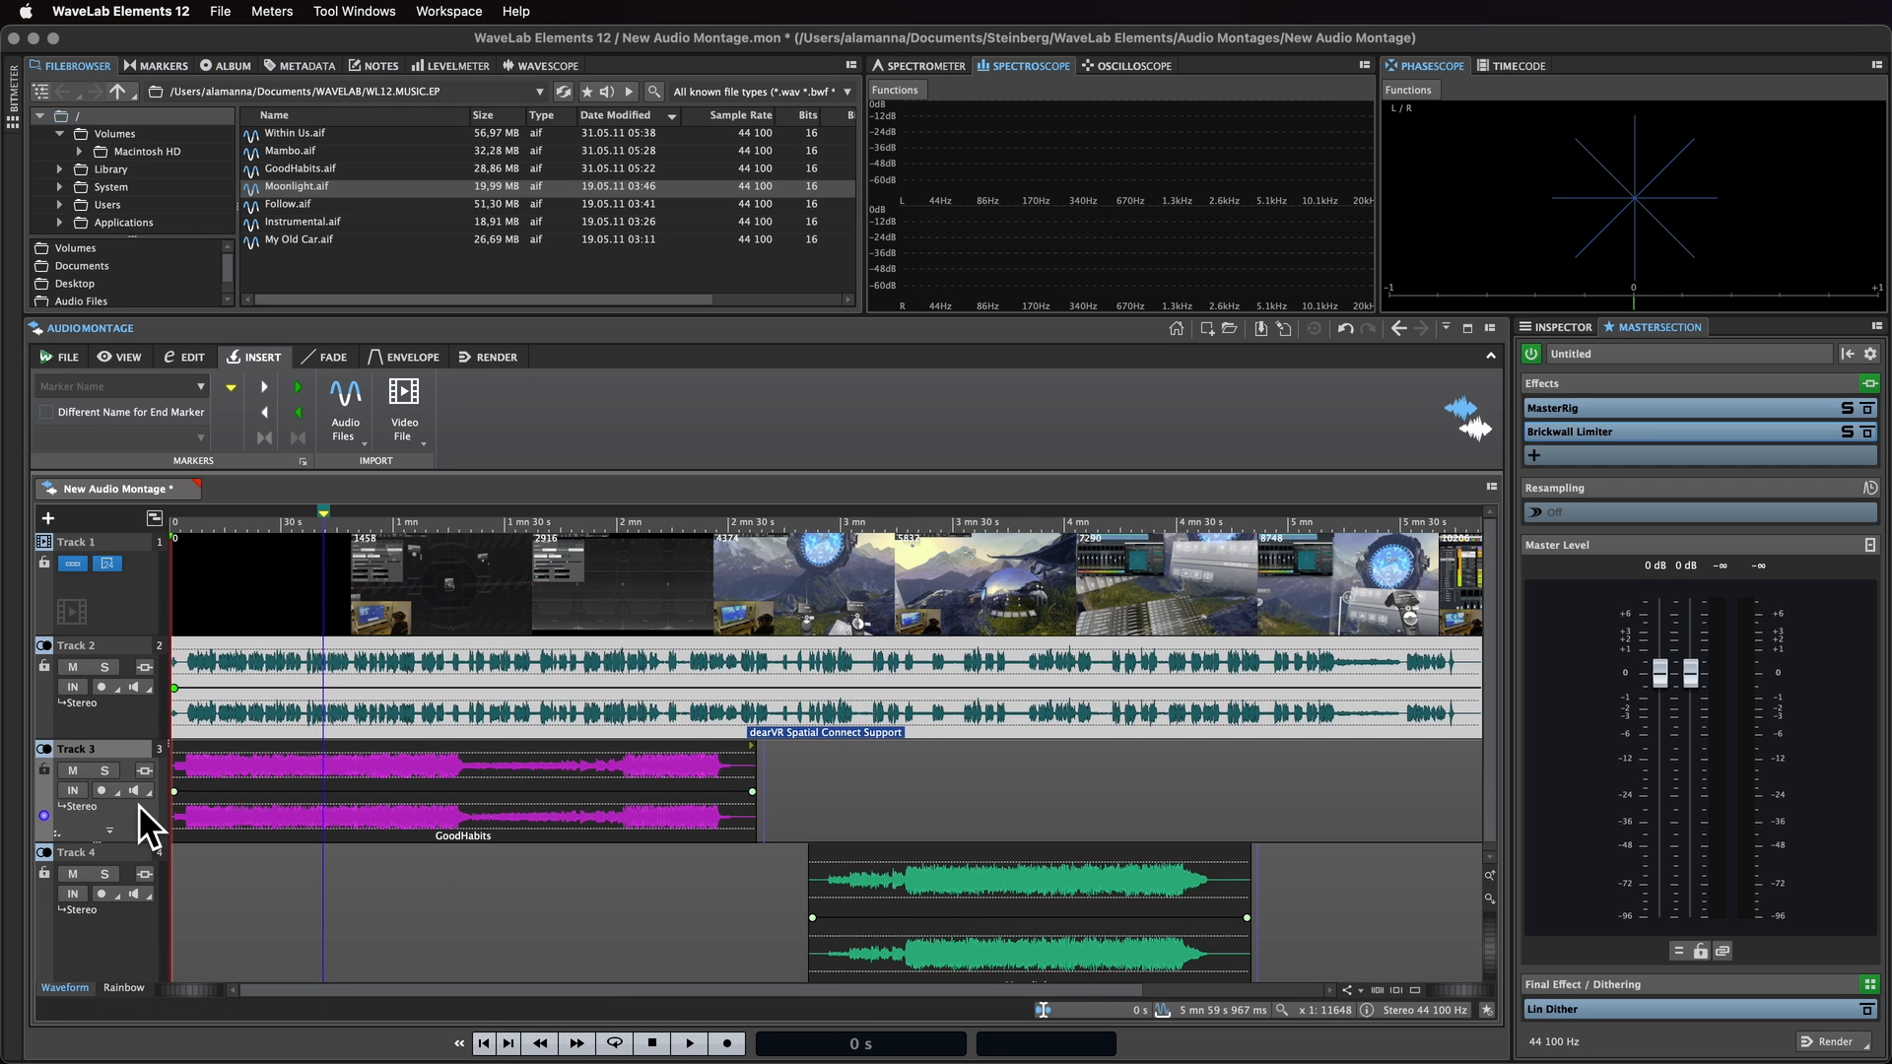
left_click(329, 359)
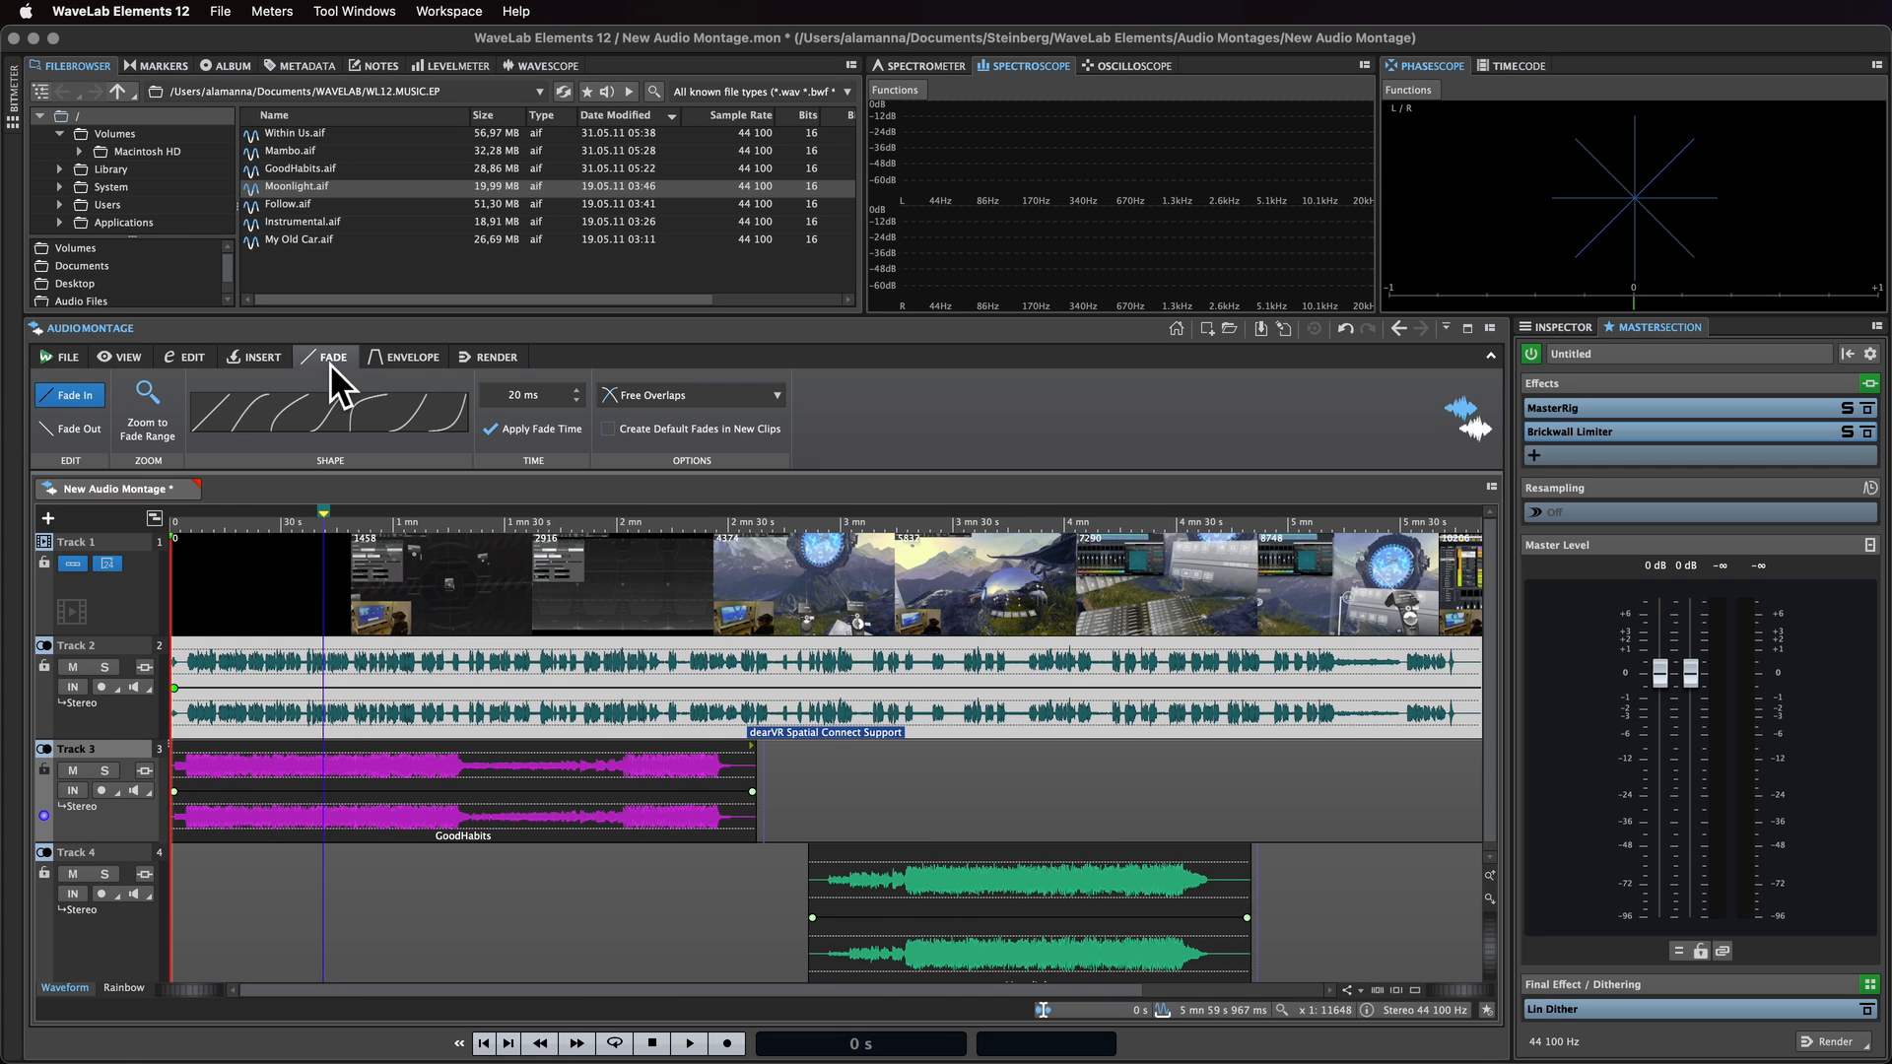
left_click_drag(724, 763, 786, 784)
left_click(335, 423)
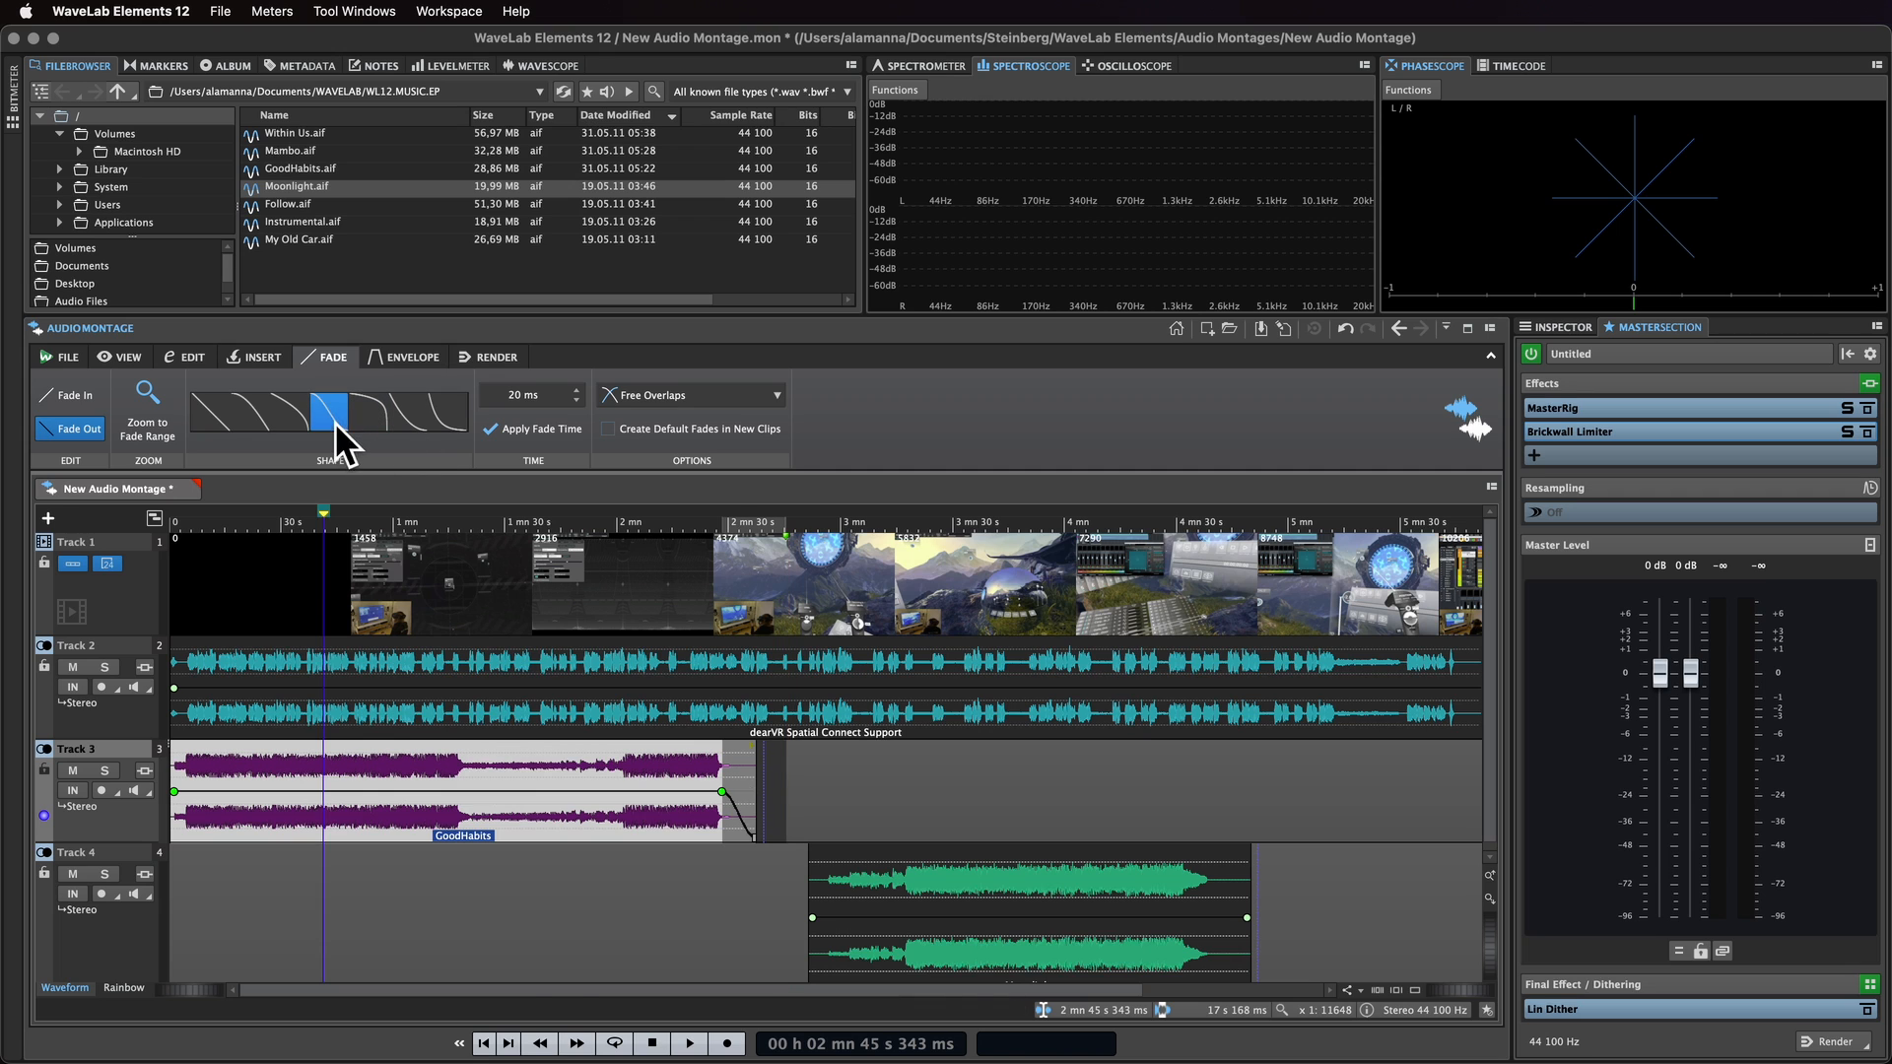
left_click_drag(188, 771, 162, 773)
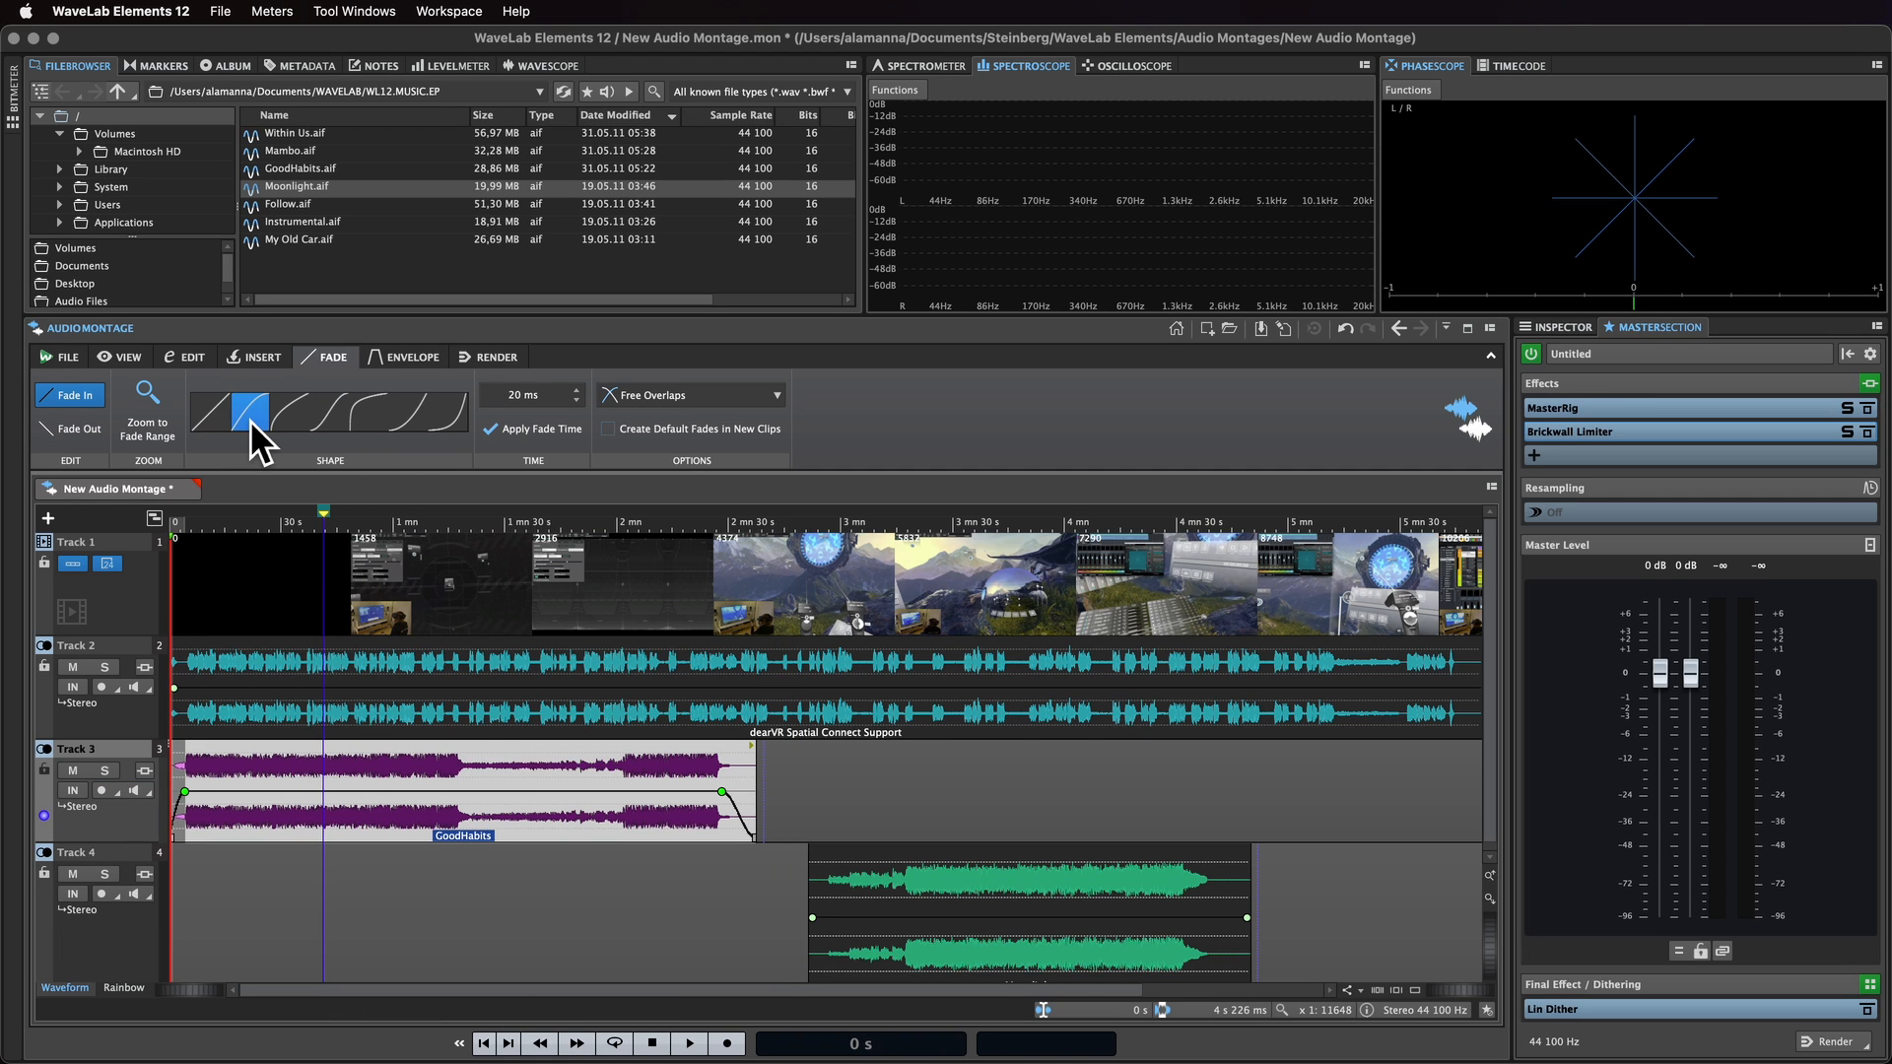
Step: Open the envelope type list for the clip and keep Volume/Fades
left_click(414, 358)
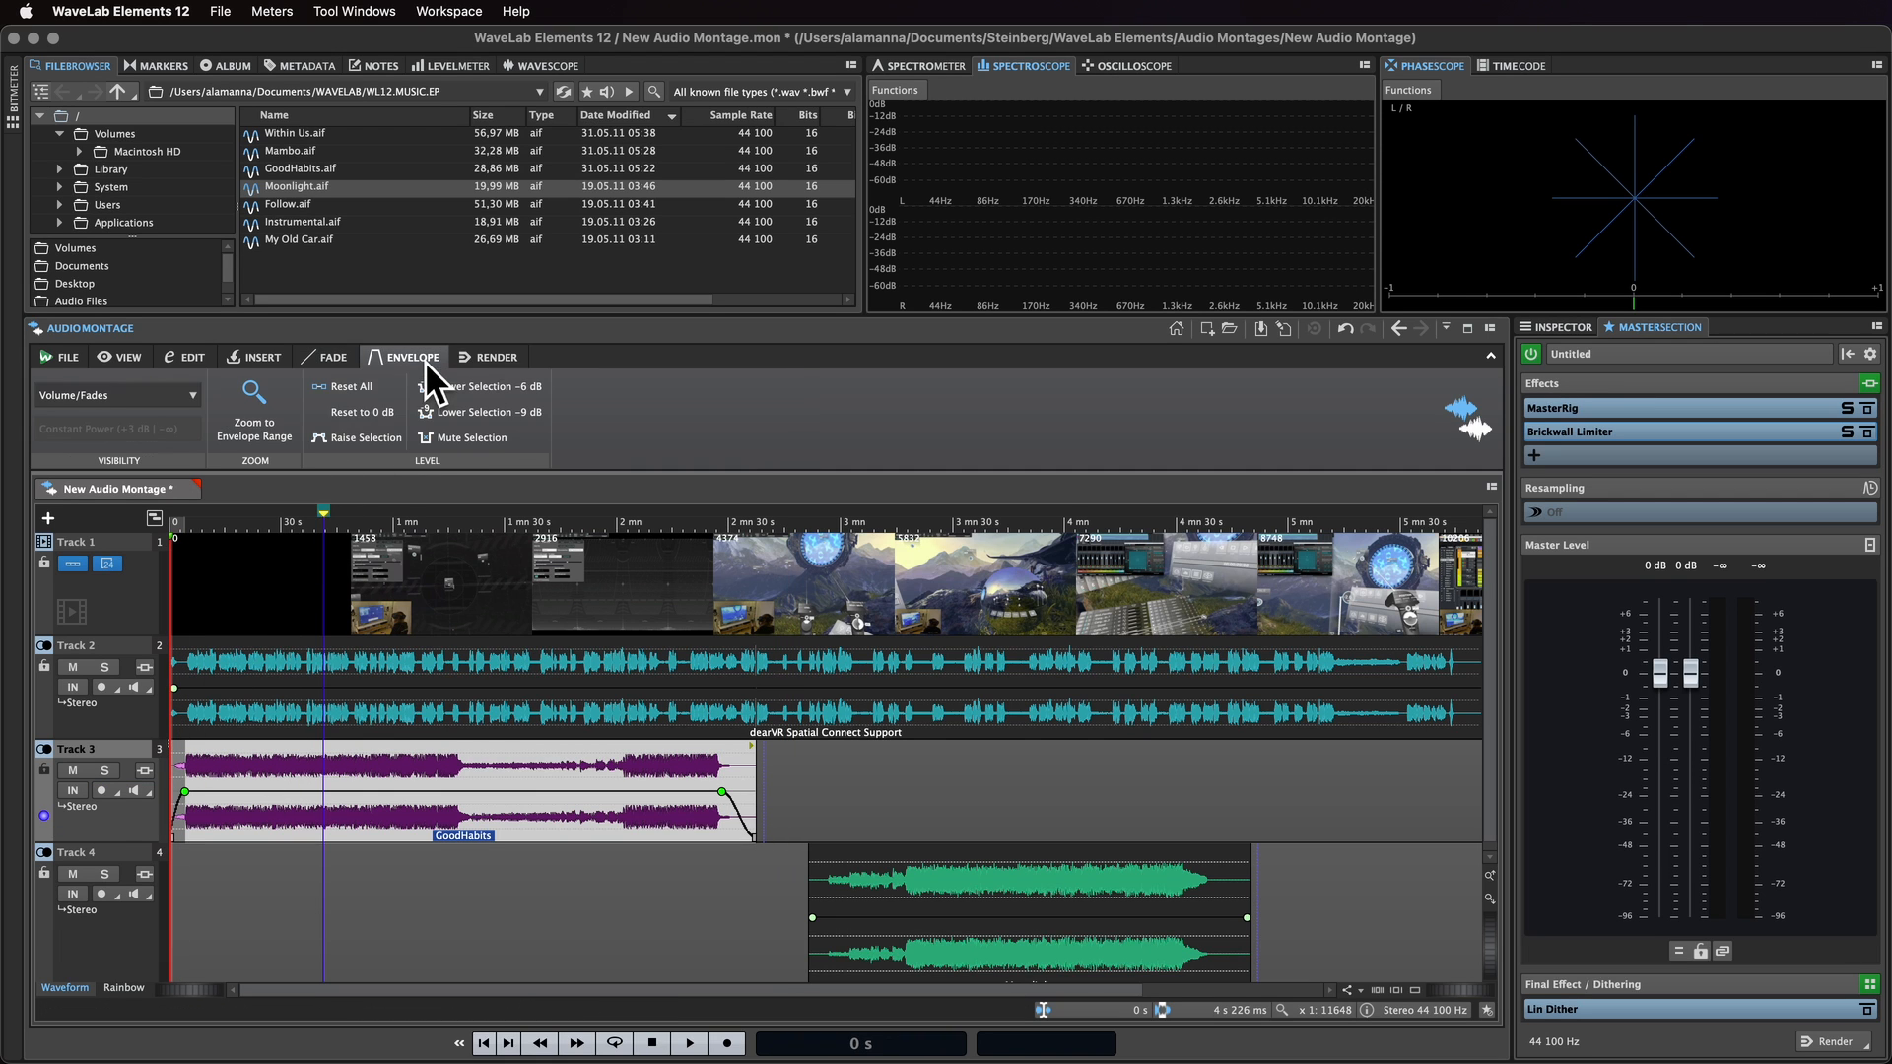
left_click(193, 395)
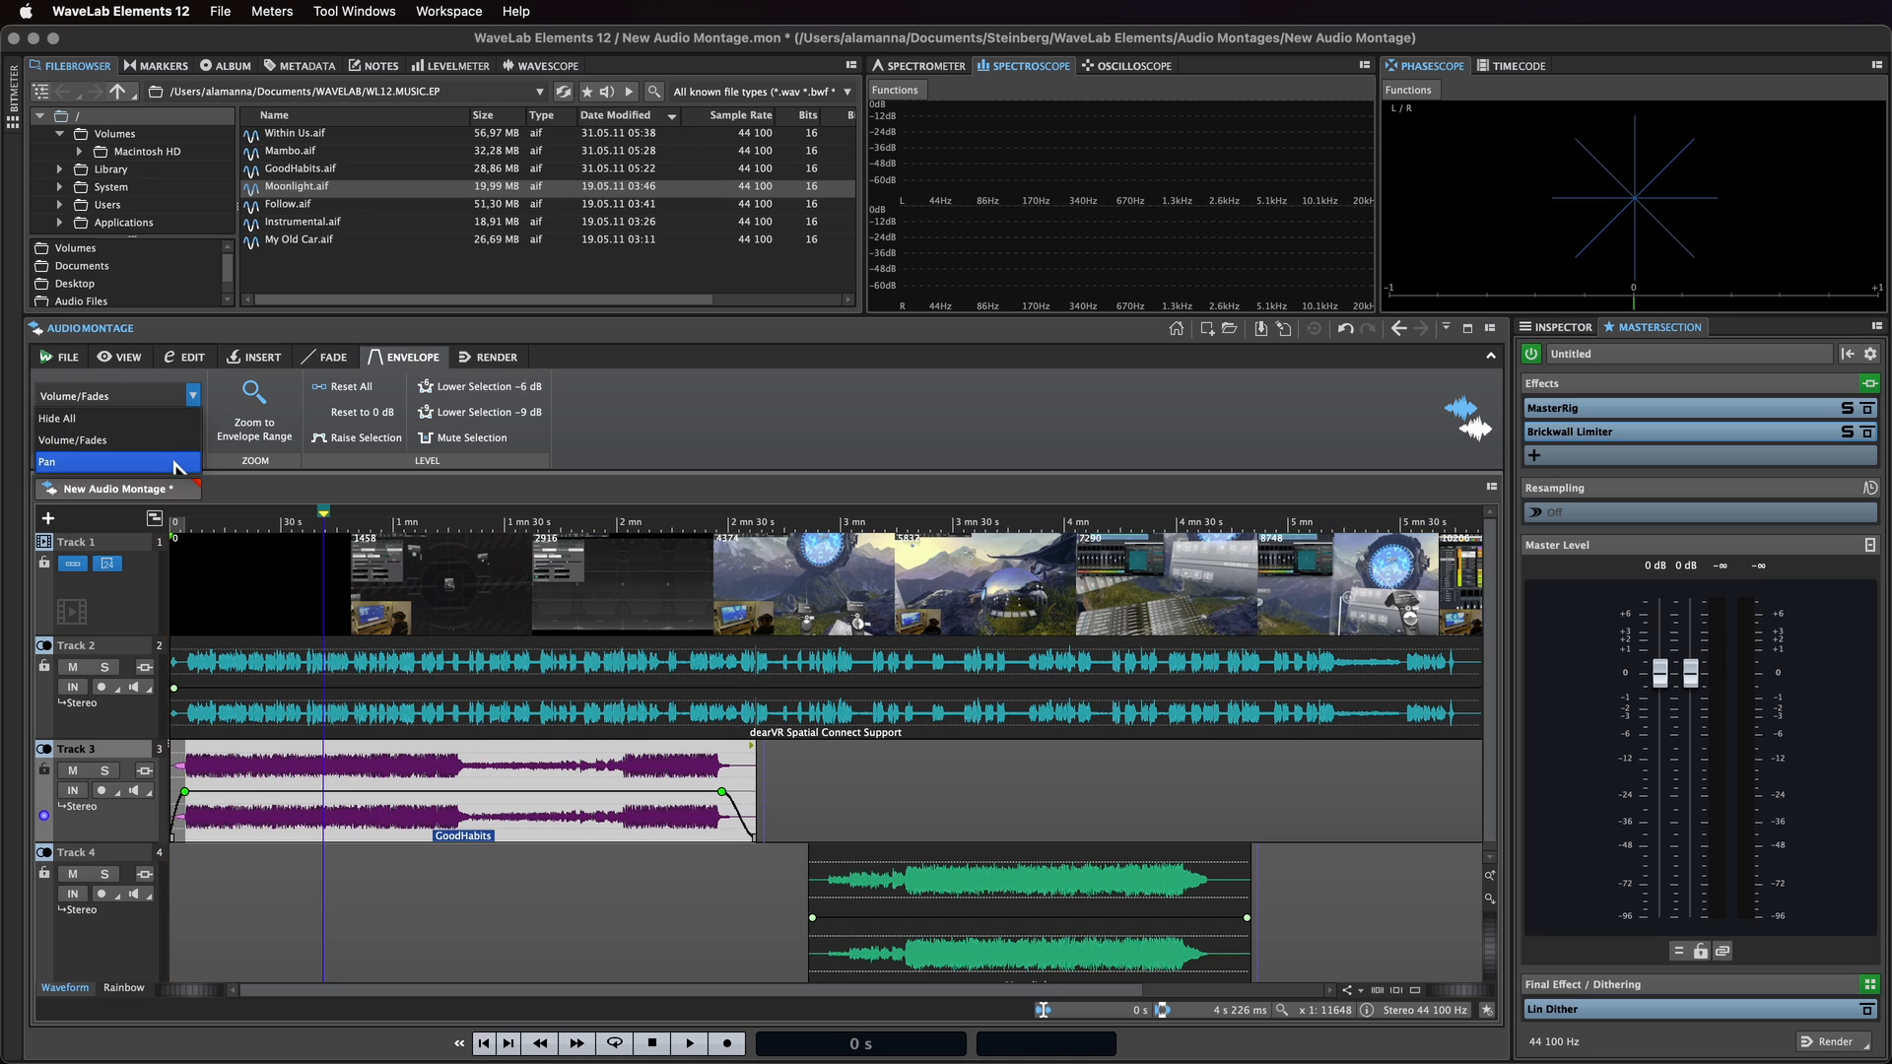
left_click(219, 397)
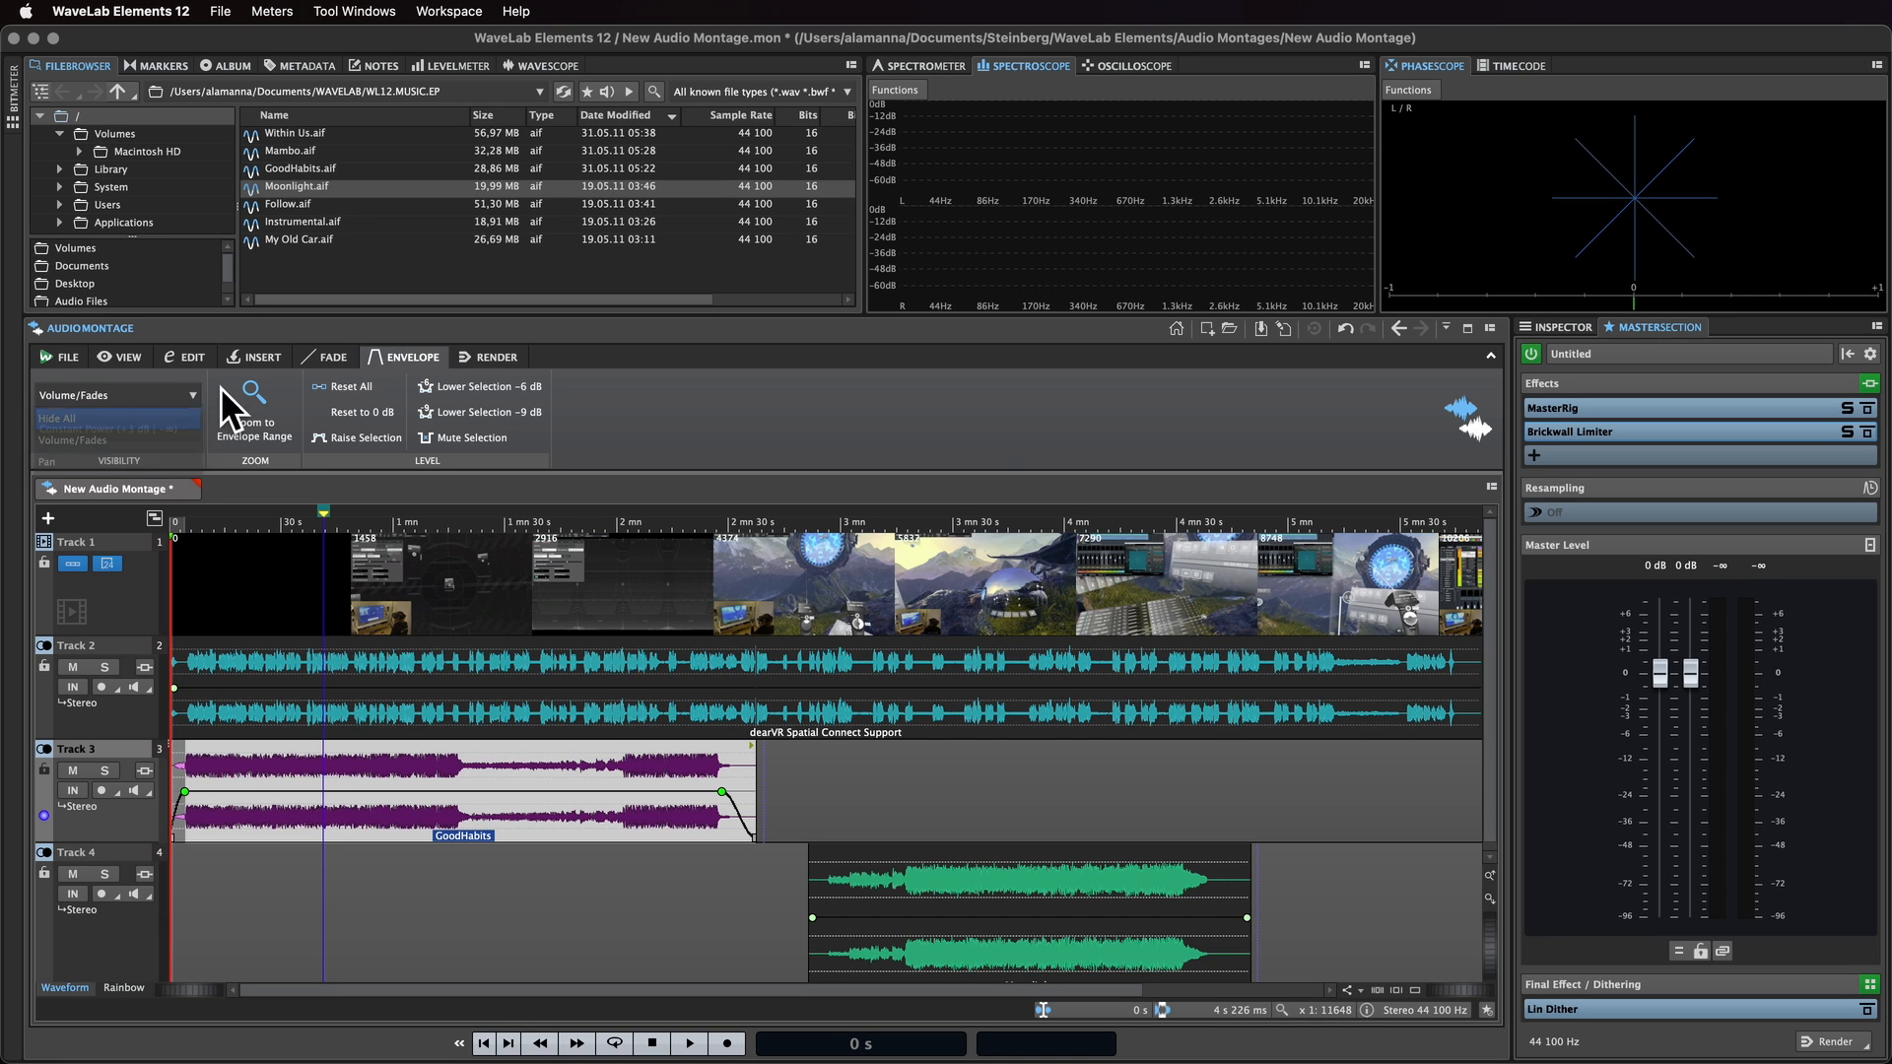
Step: Open the rendering options and review the available audio file format types, keeping Wave (Microsoft)
left_click(511, 363)
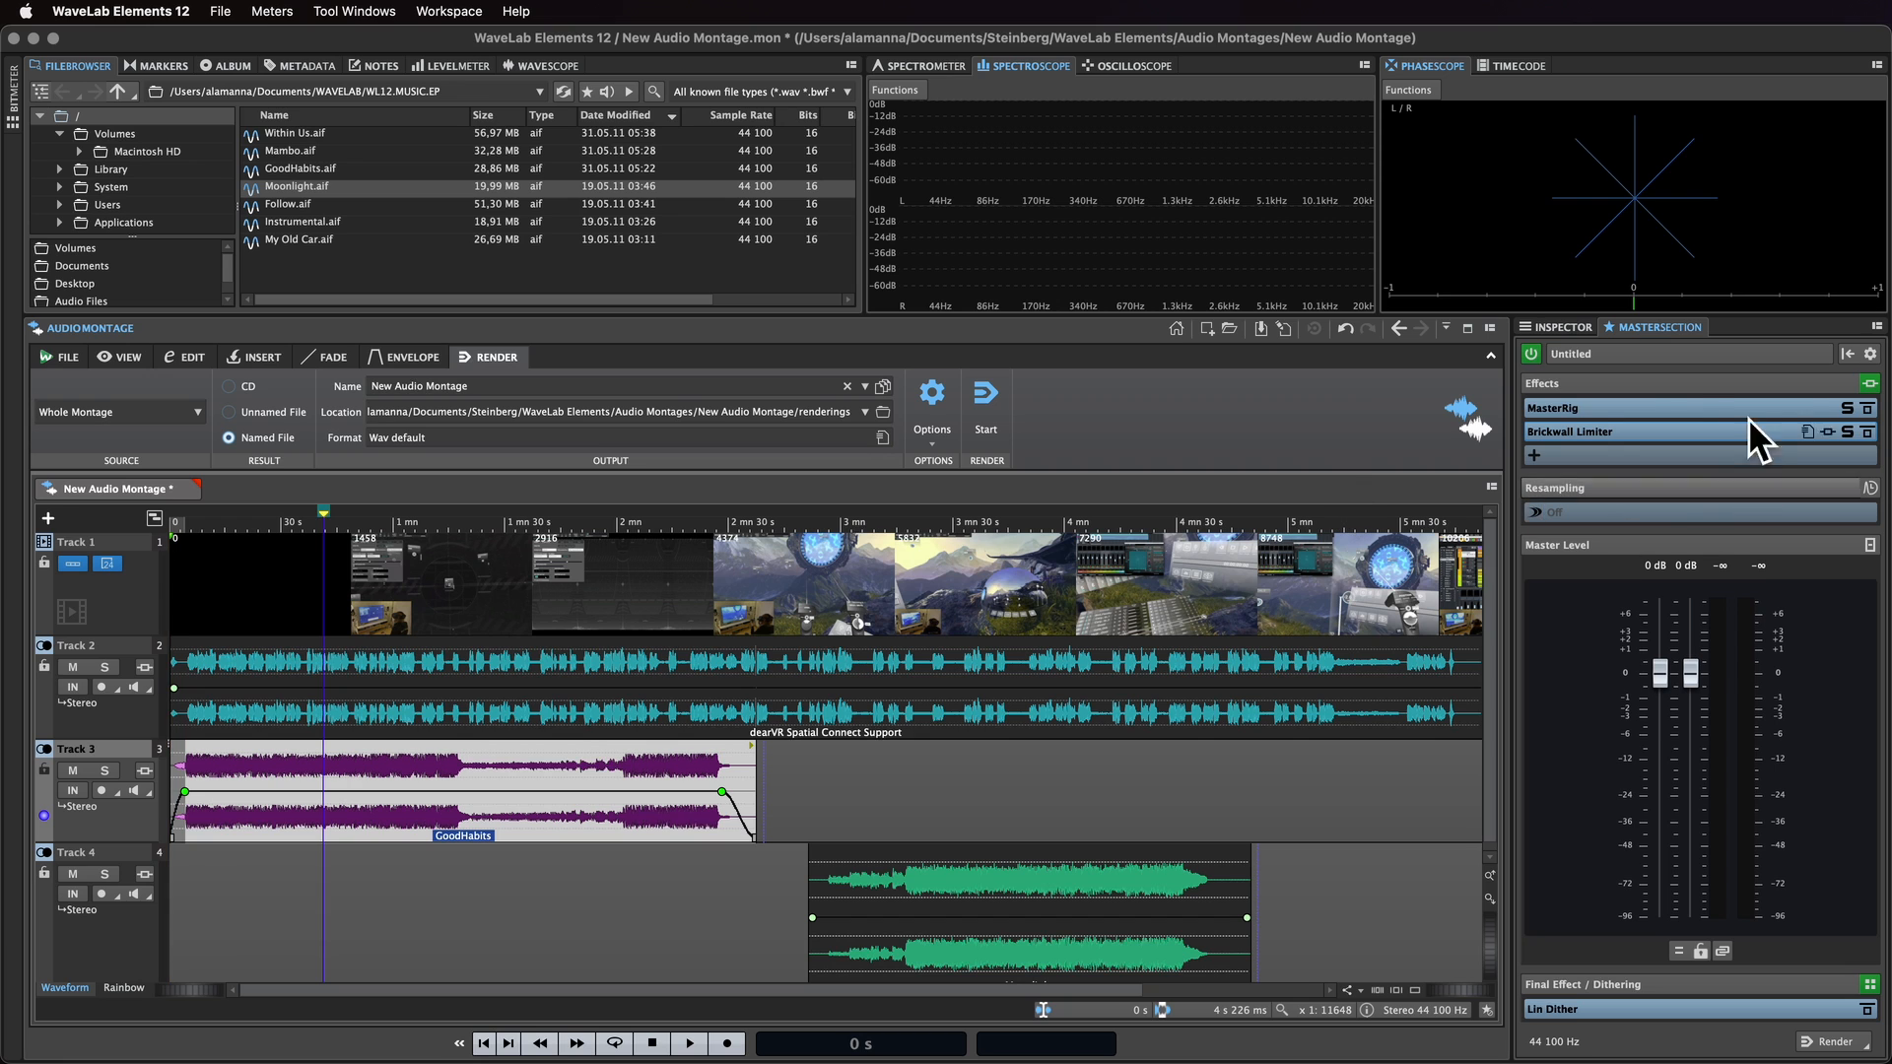
left_click(883, 437)
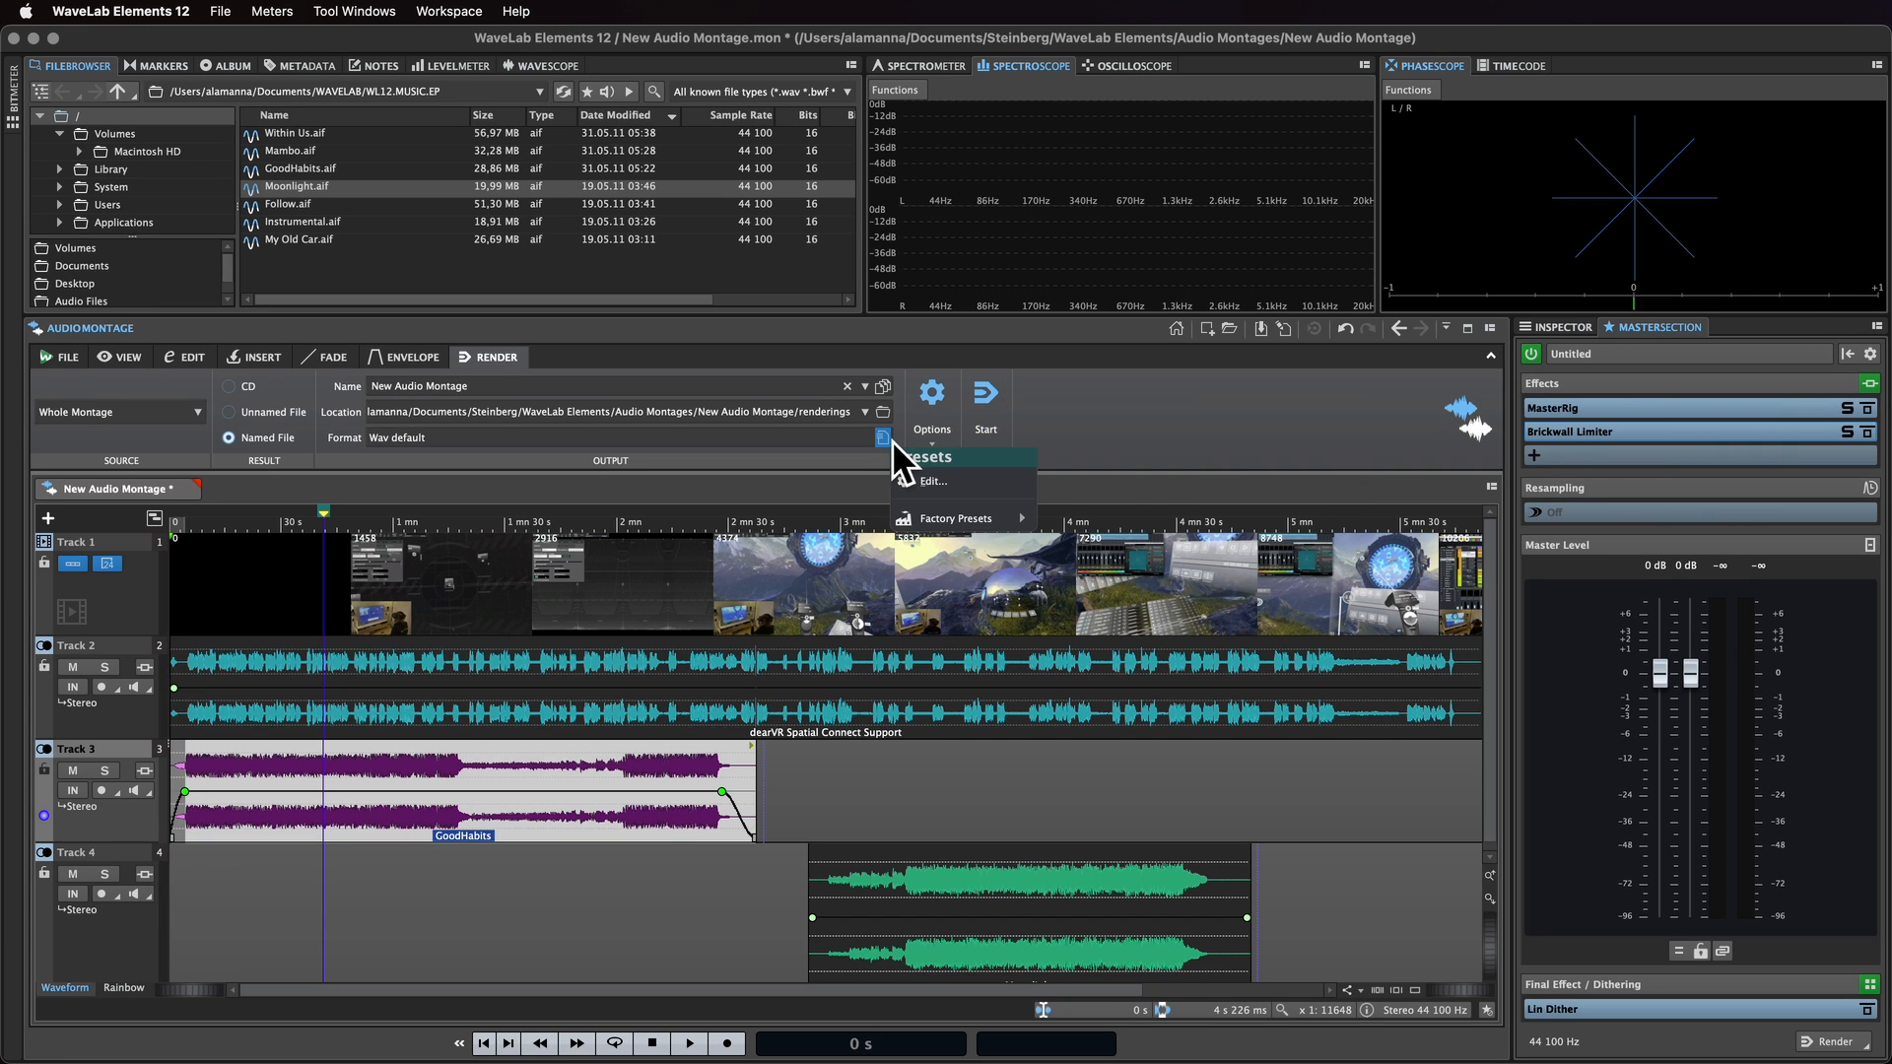
left_click(936, 481)
left_click(991, 452)
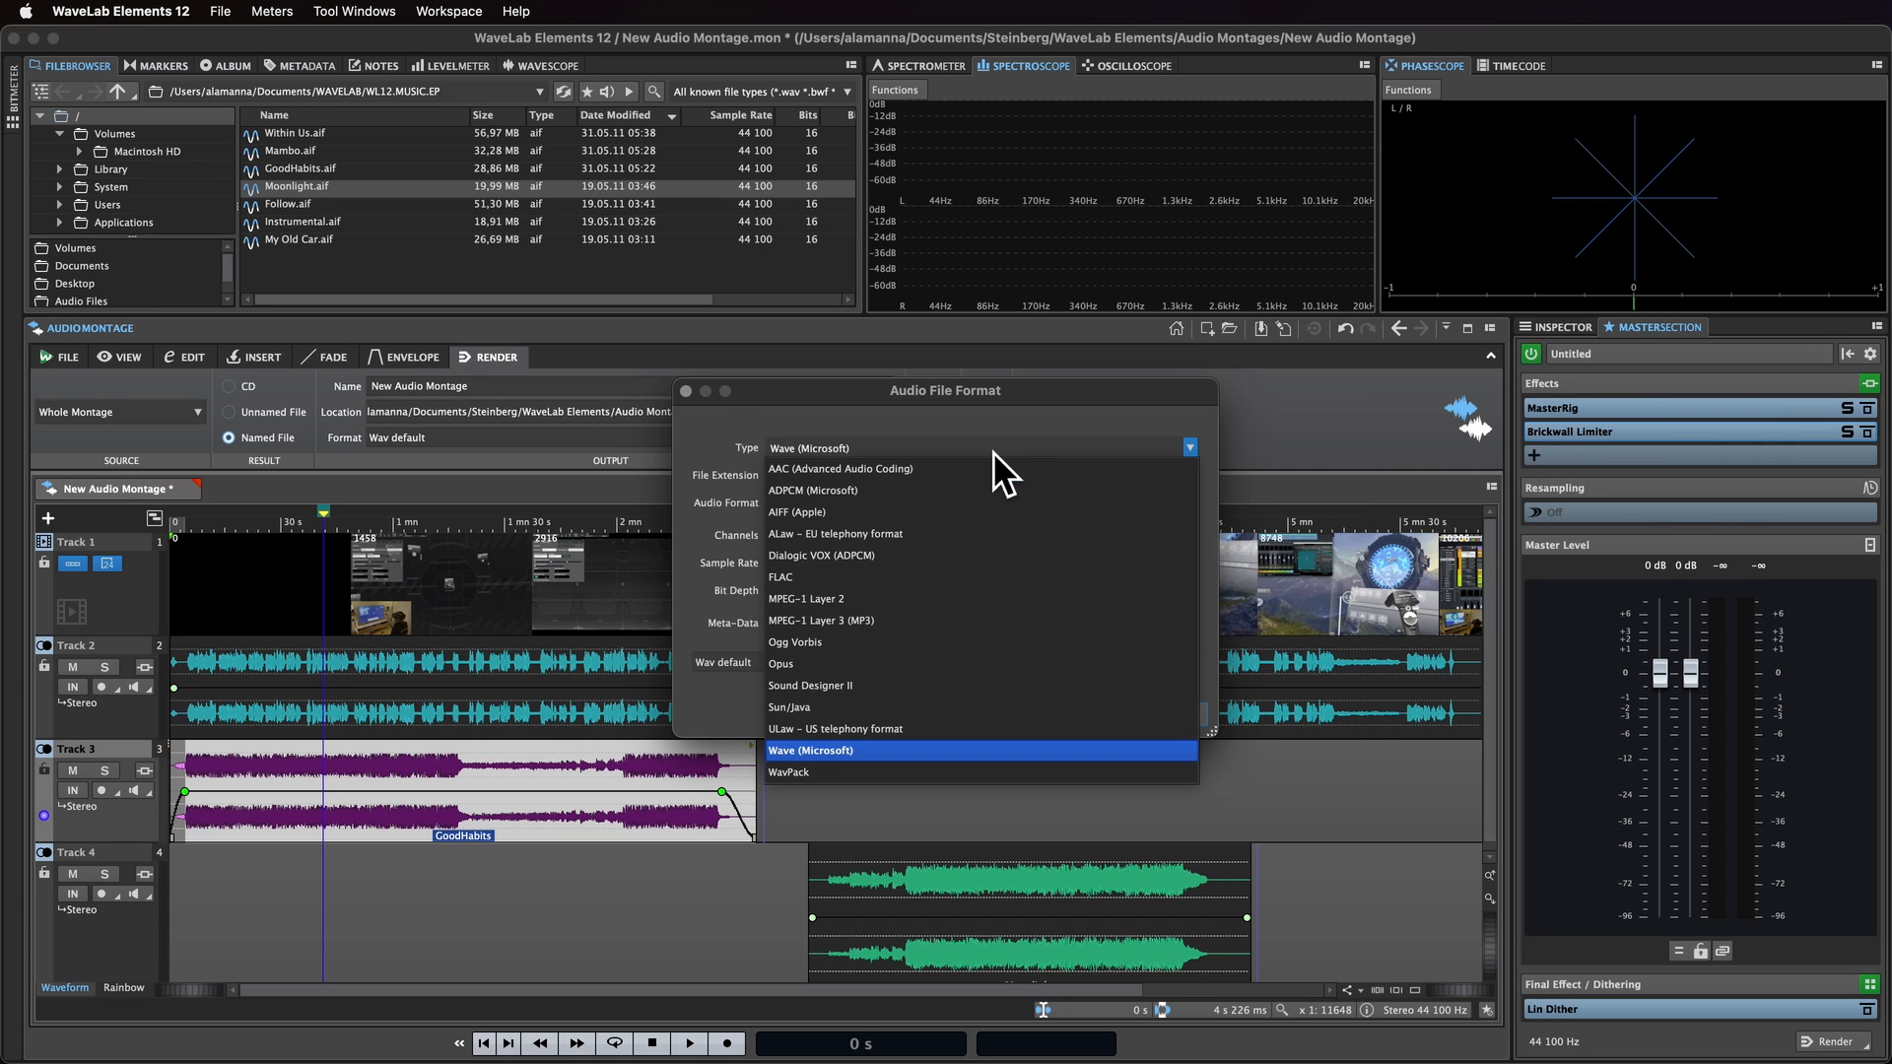
left_click(1213, 417)
left_click(1189, 727)
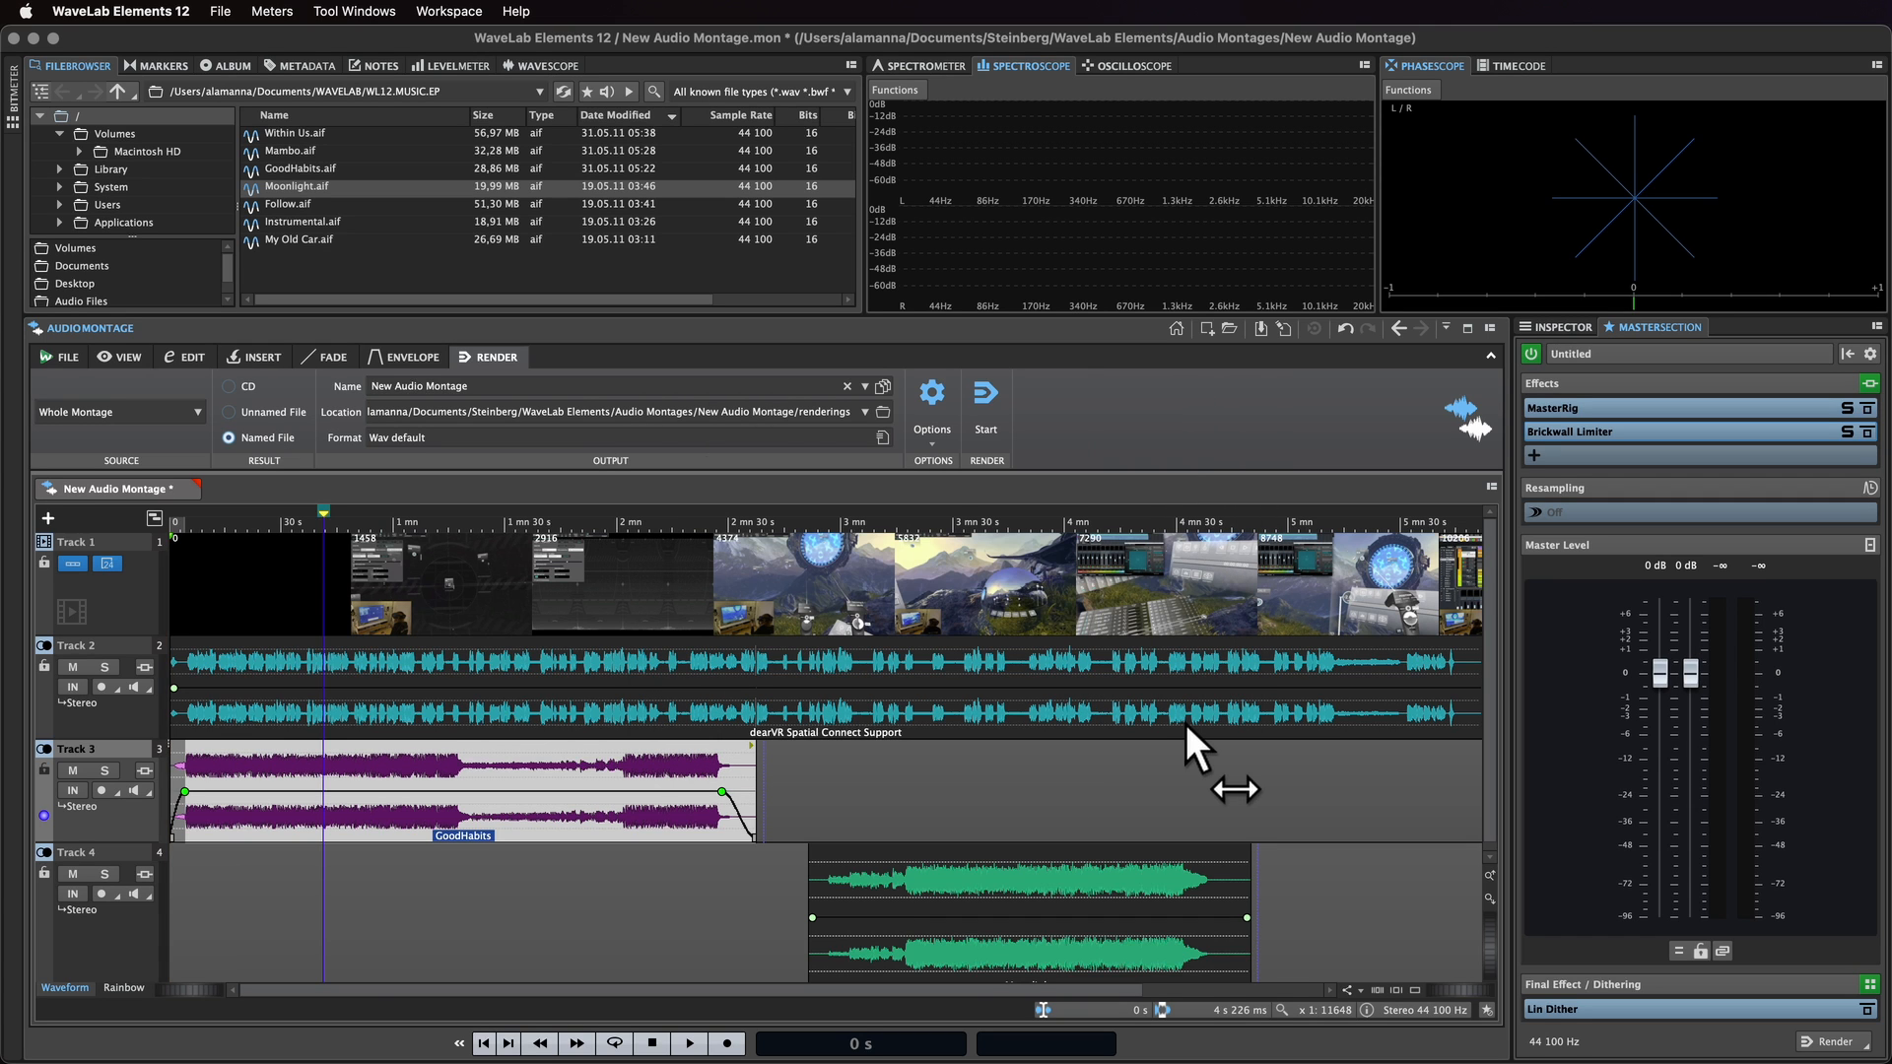
Step: Add the MasterRig plug-in as a clip effect on the GoodHabits clip
left_click(1593, 329)
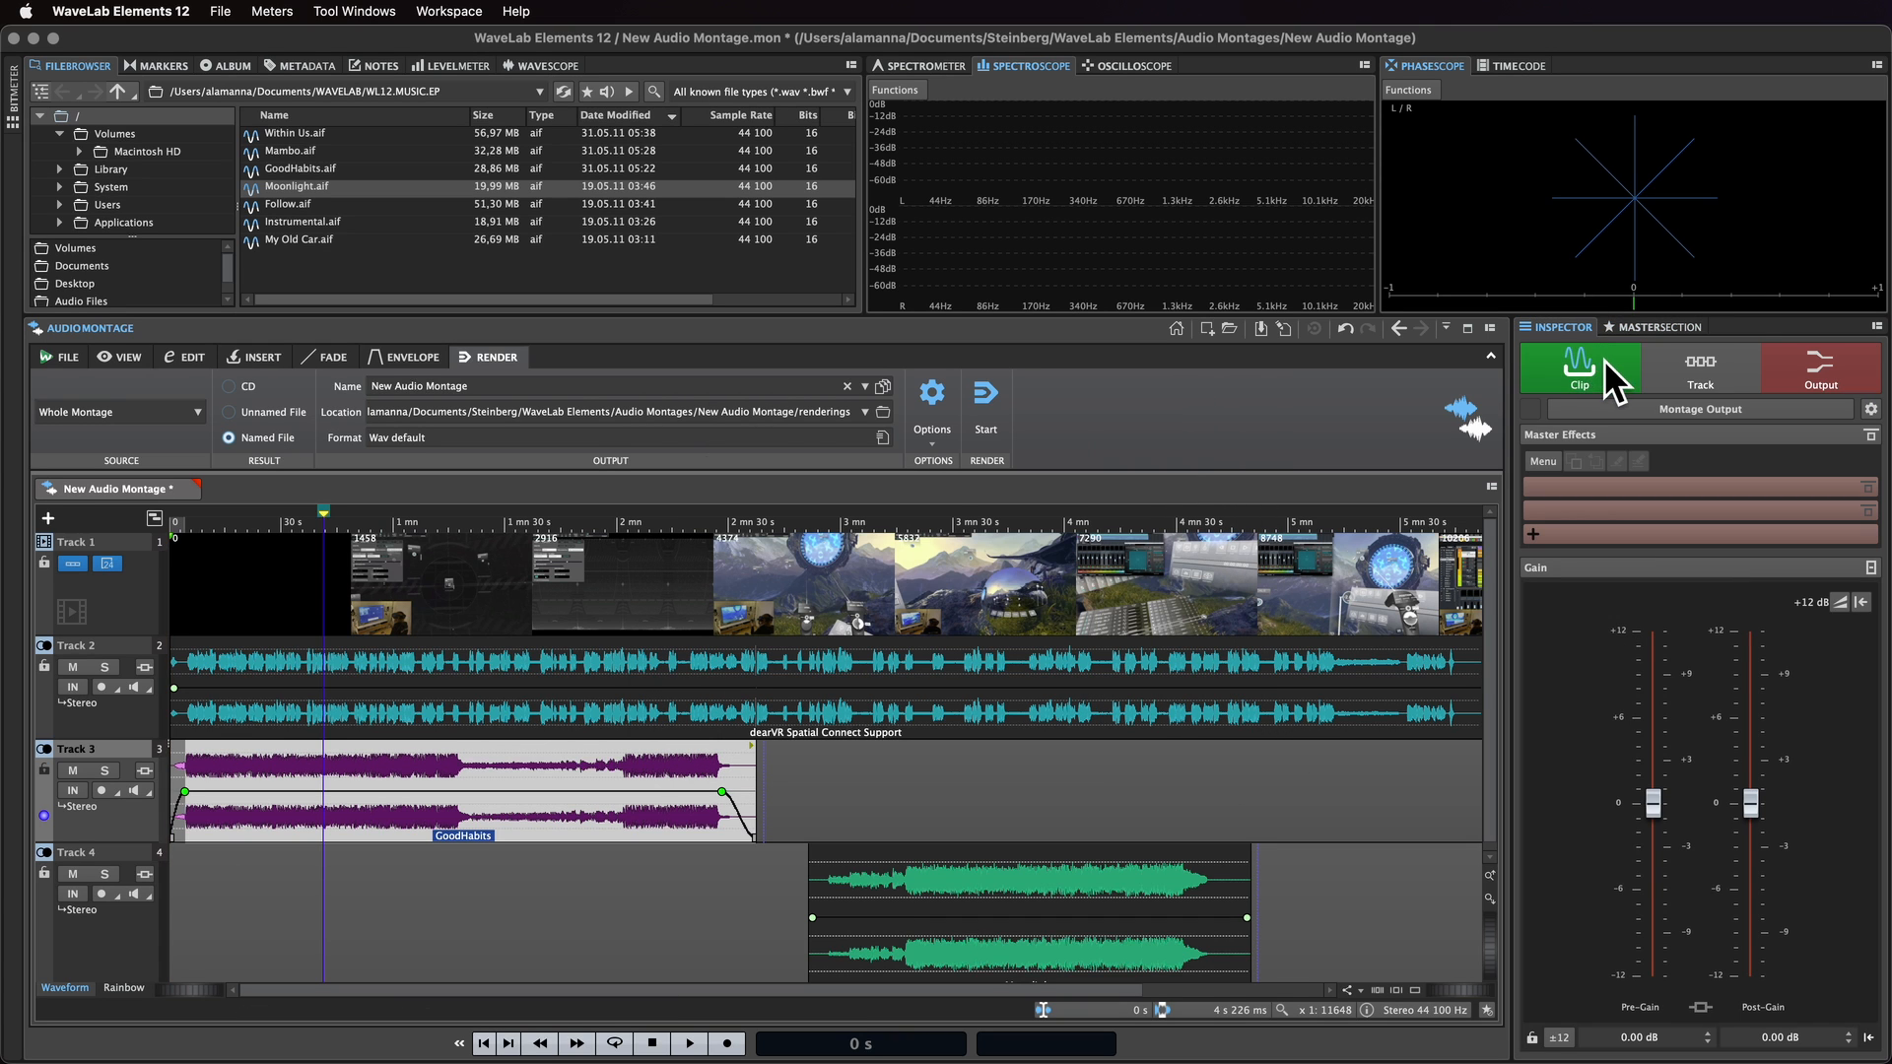
left_click(1604, 358)
left_click(1700, 489)
mouse_move(1742, 579)
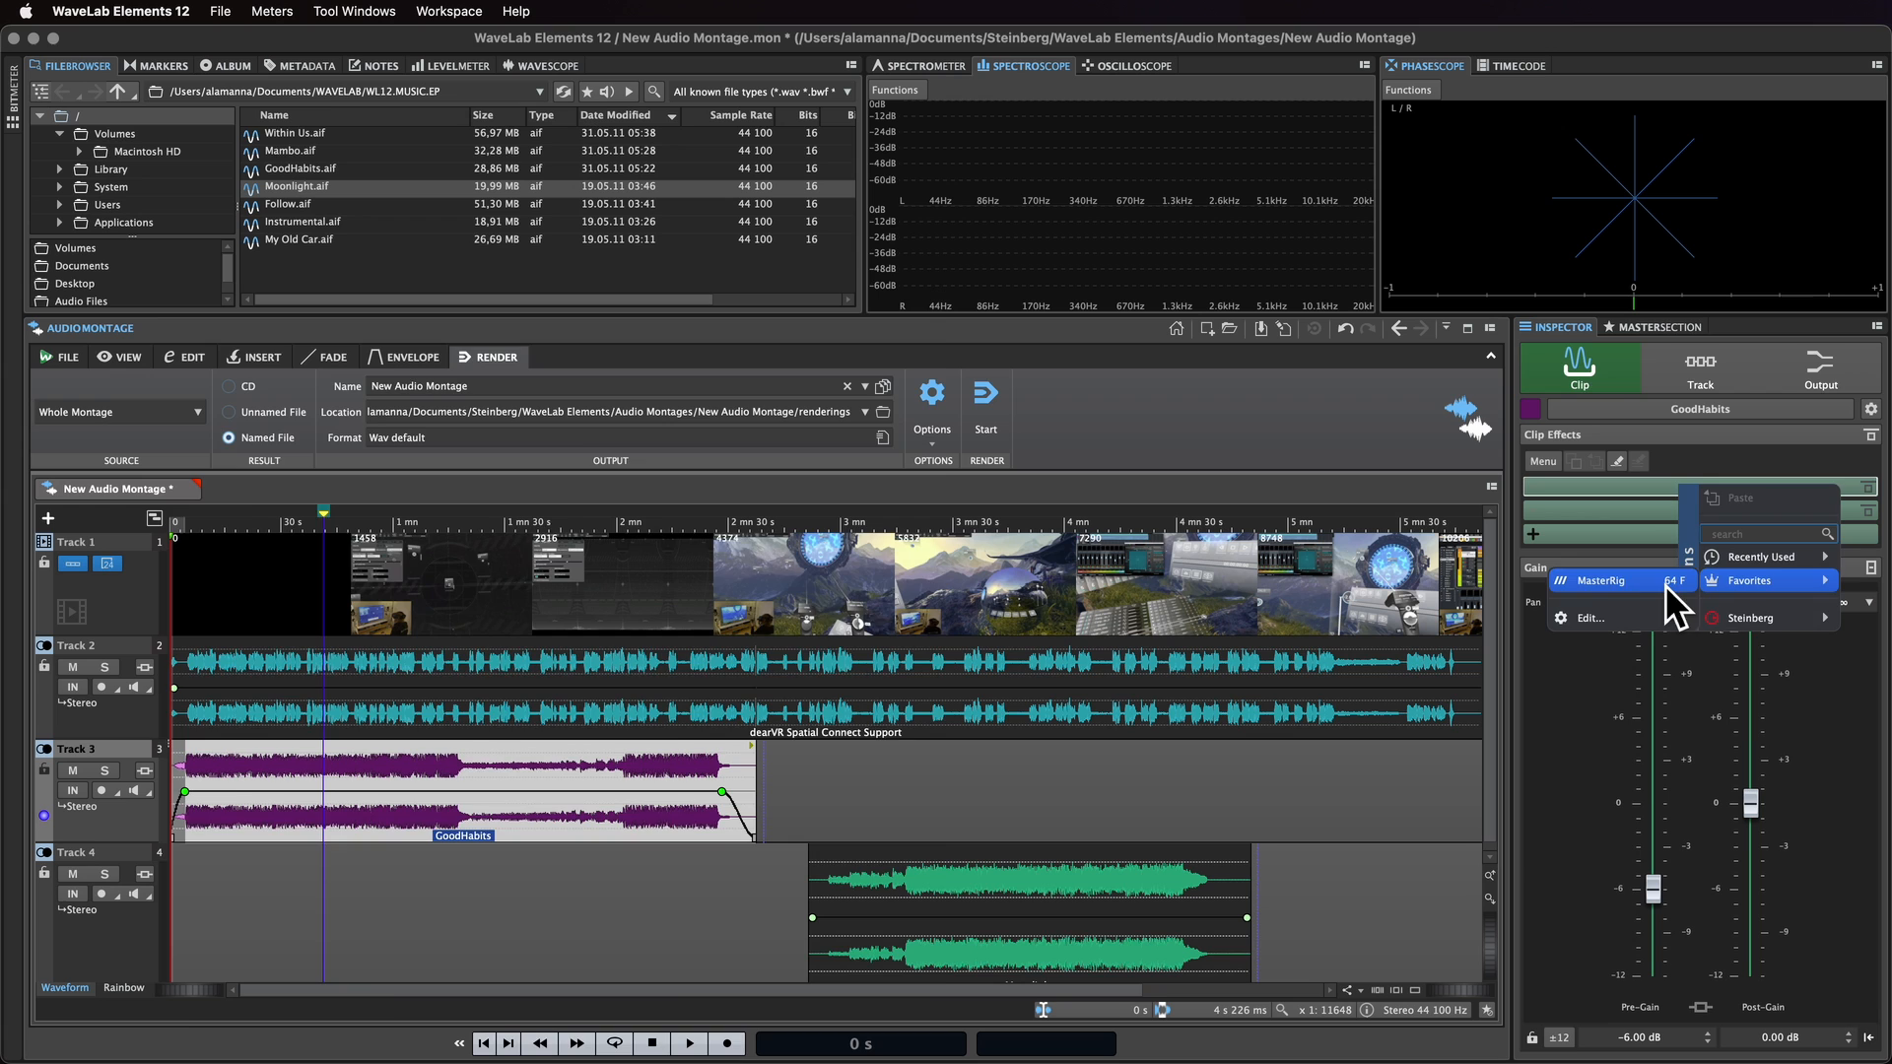
left_click(1664, 583)
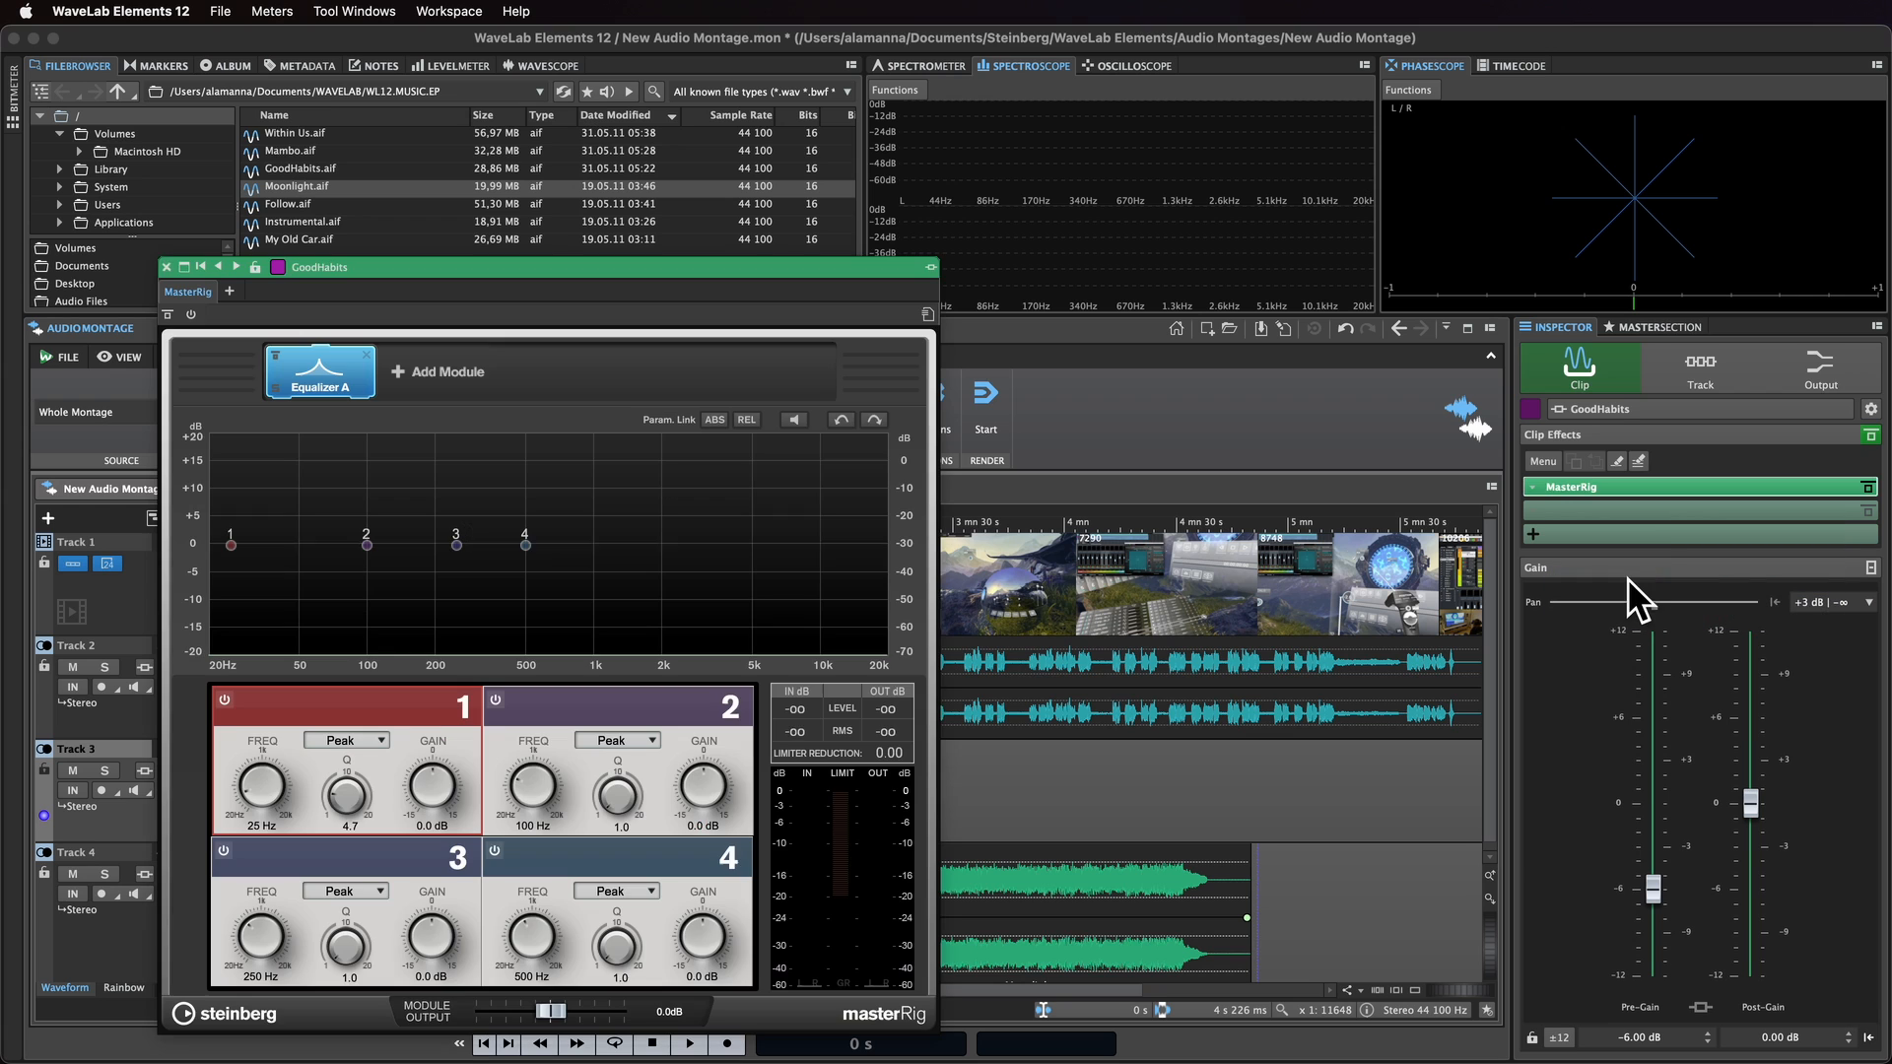
left_click(167, 267)
Step: Add the DeReverb plug-in as an additional track effect on Track 4
left_click(1721, 364)
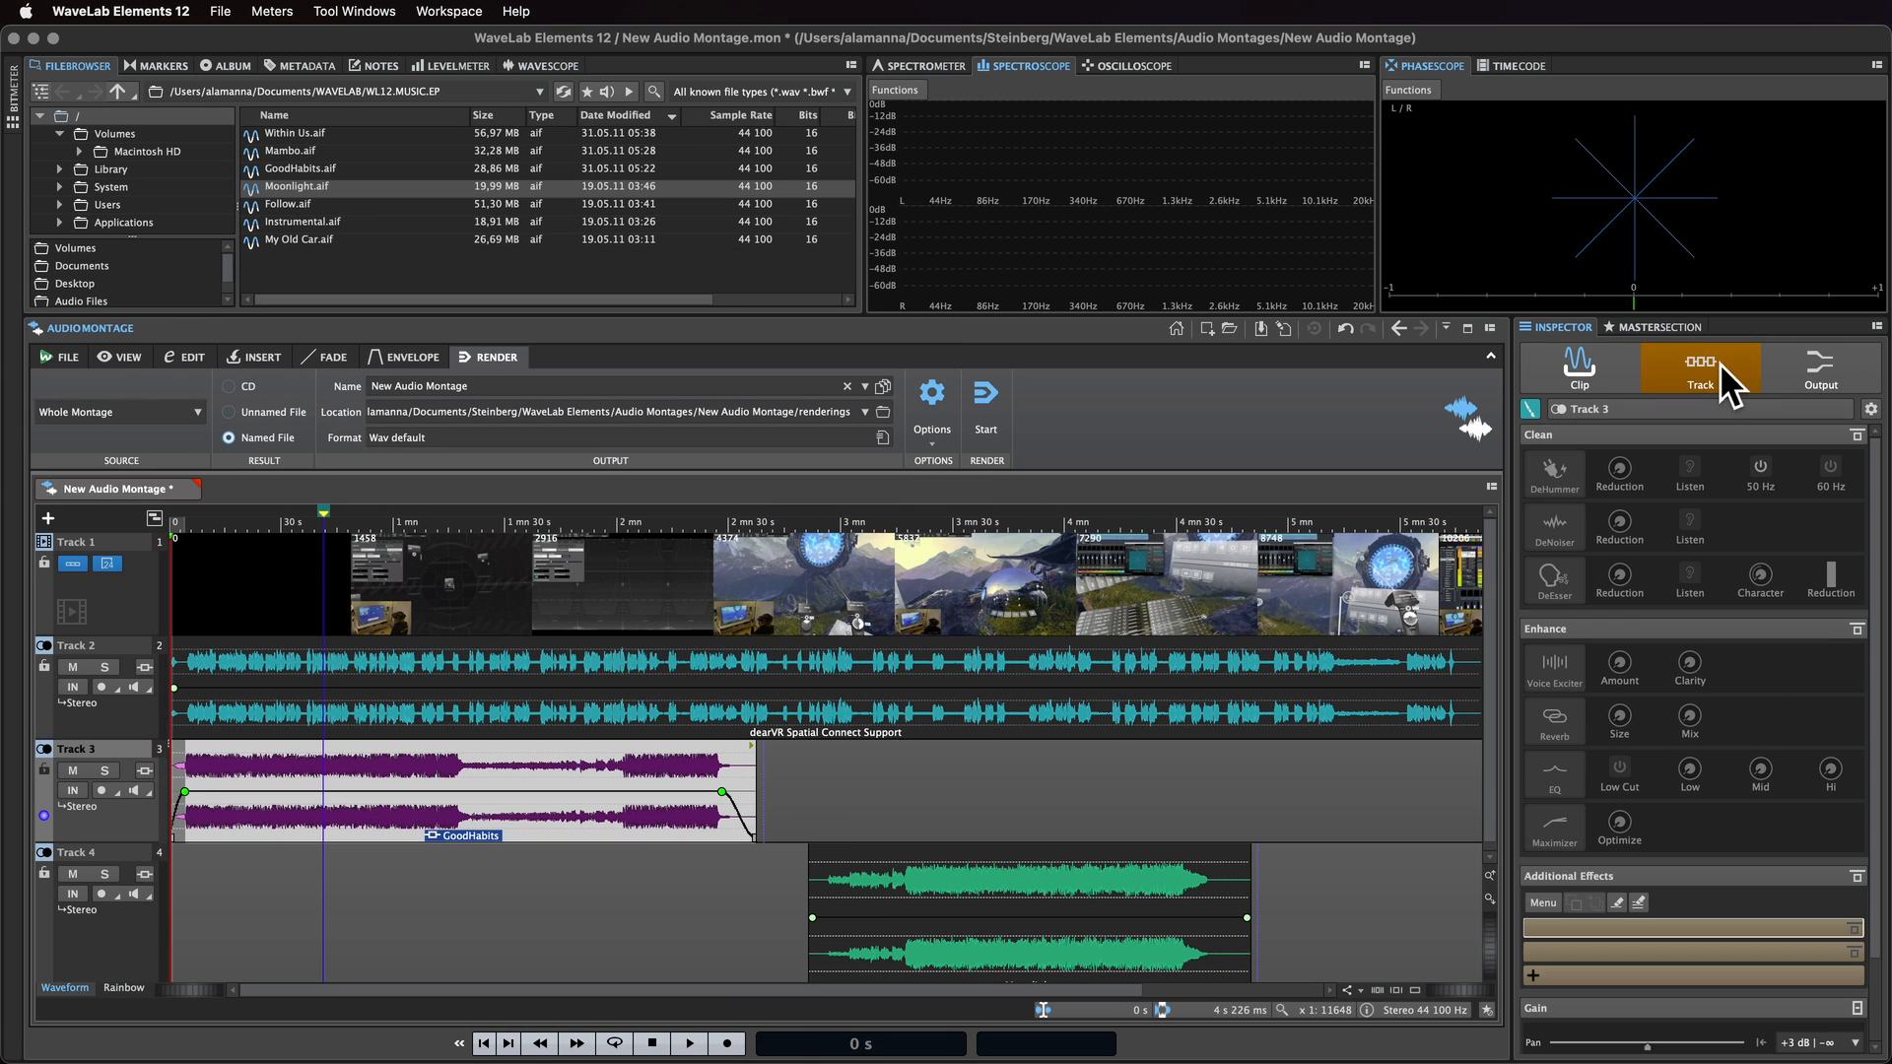
left_click(138, 916)
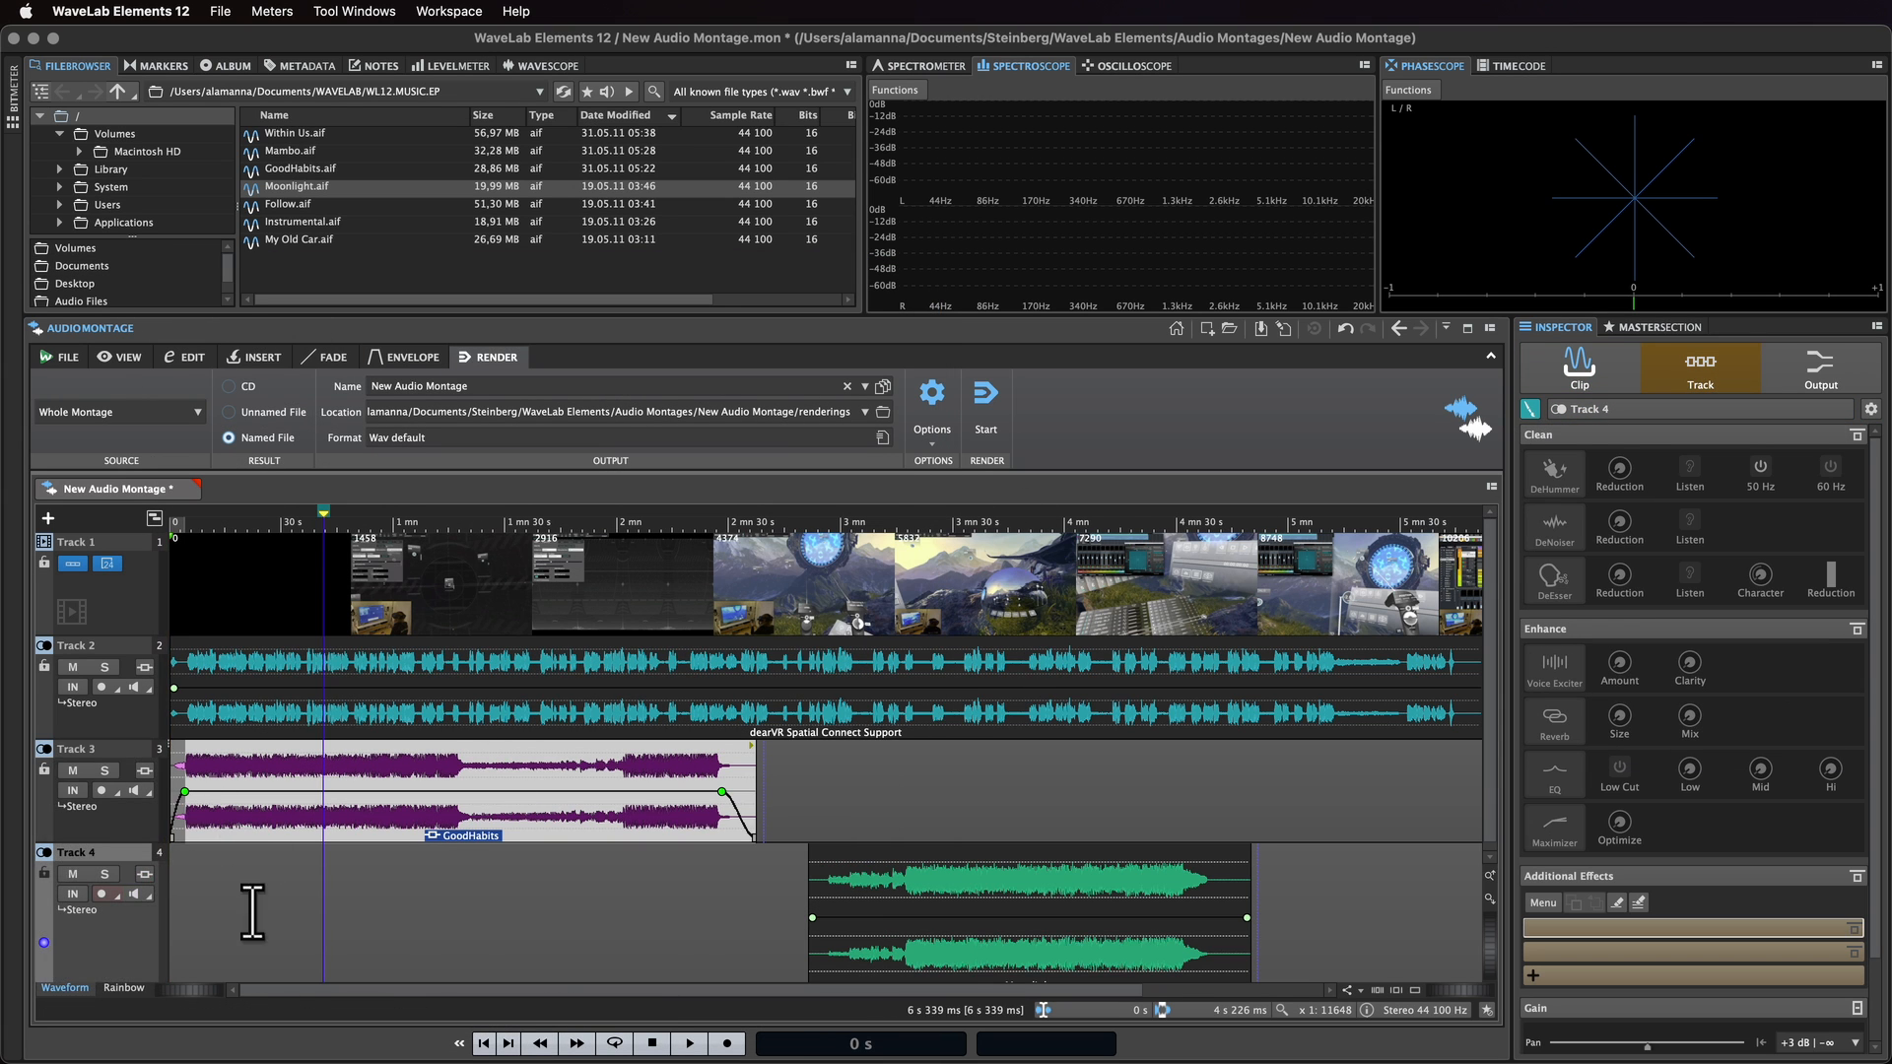
left_click(1605, 930)
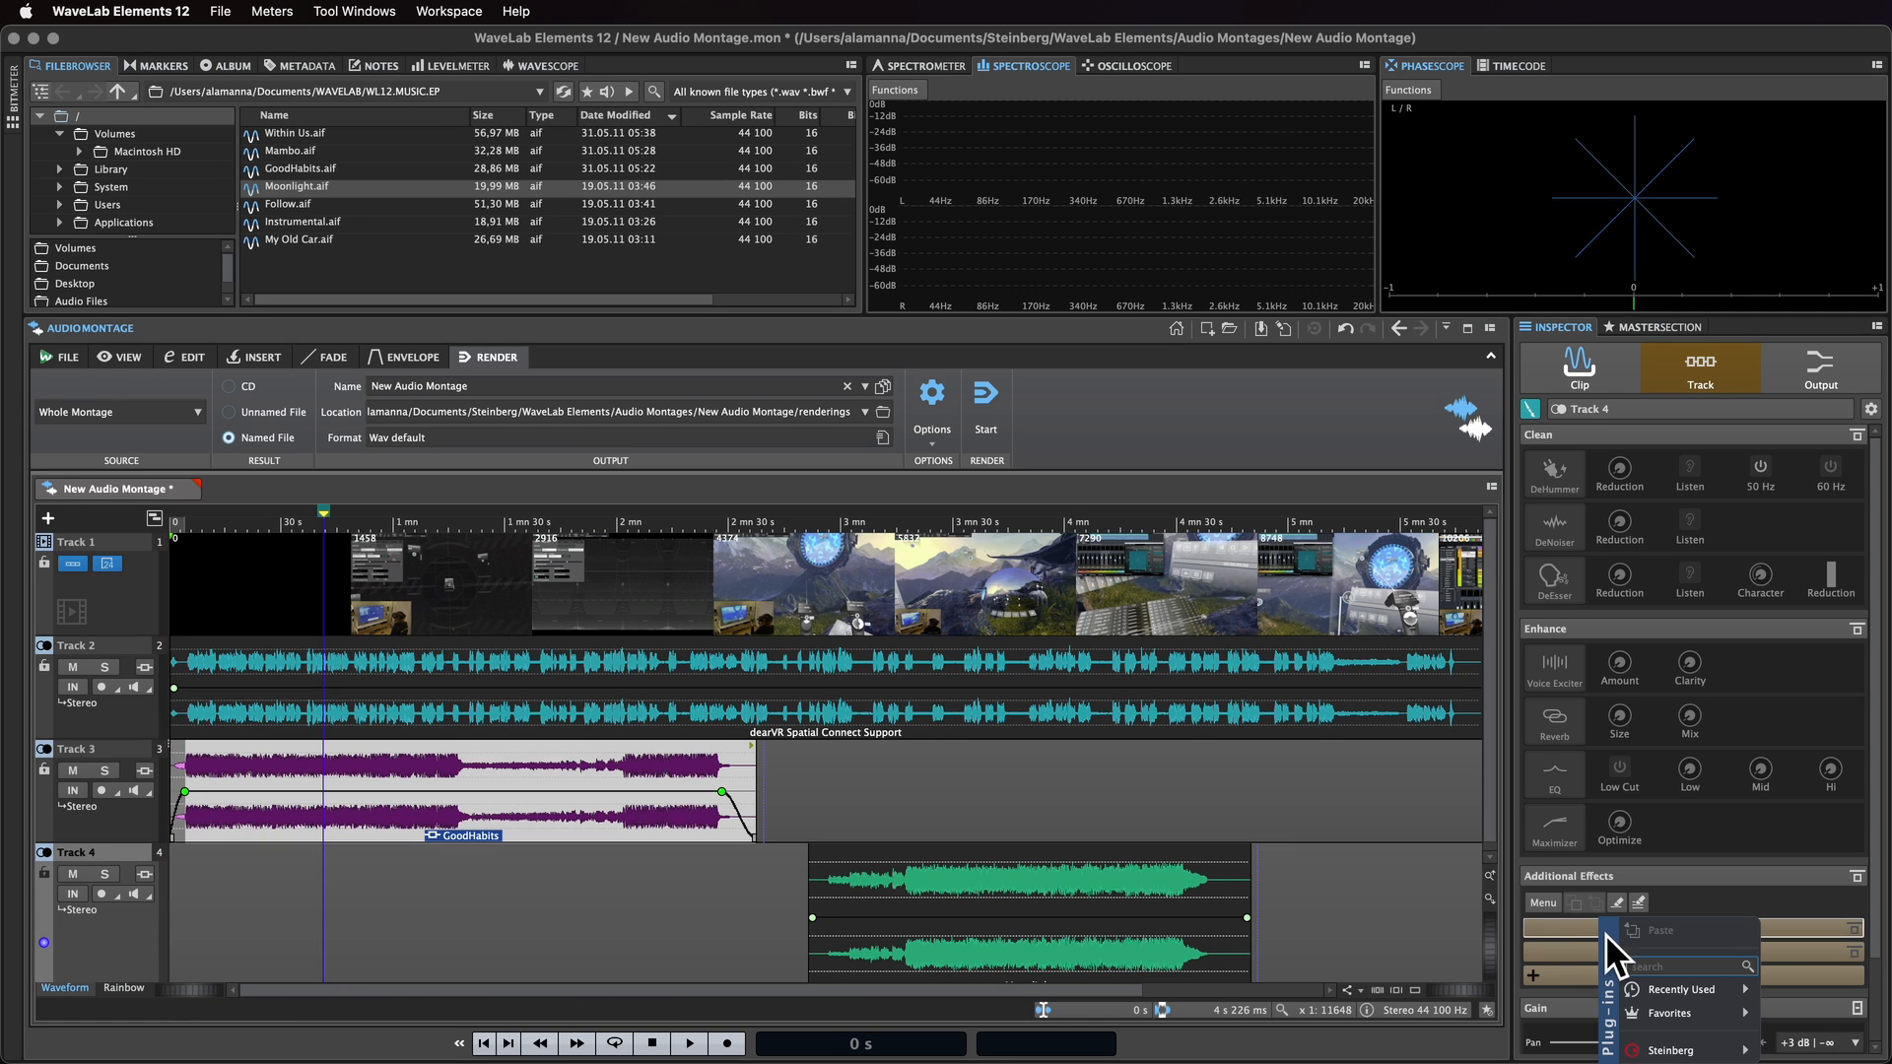
mouse_move(1687, 1023)
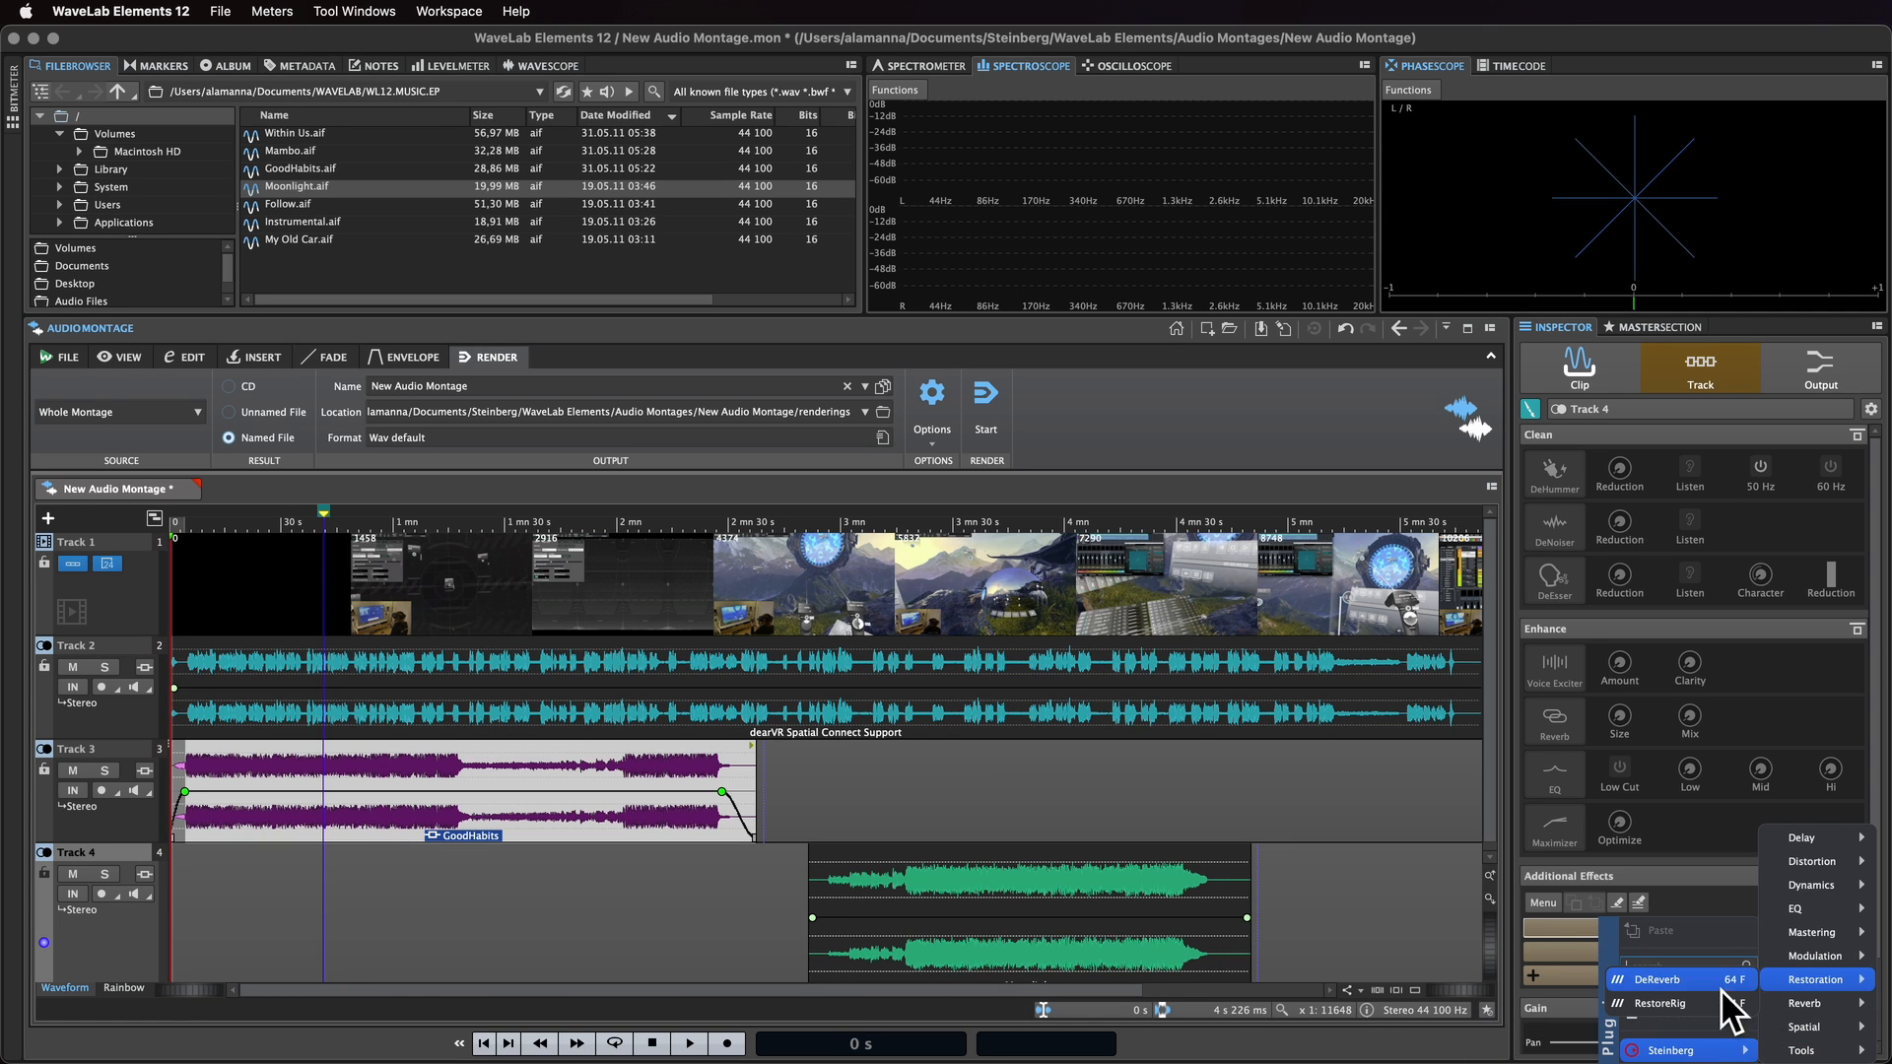
left_click(1721, 990)
Step: Enable Track 4's Voice Exciter, DeEsser, DeNoiser and DeHummer clean and enhance modules
left_click(1557, 669)
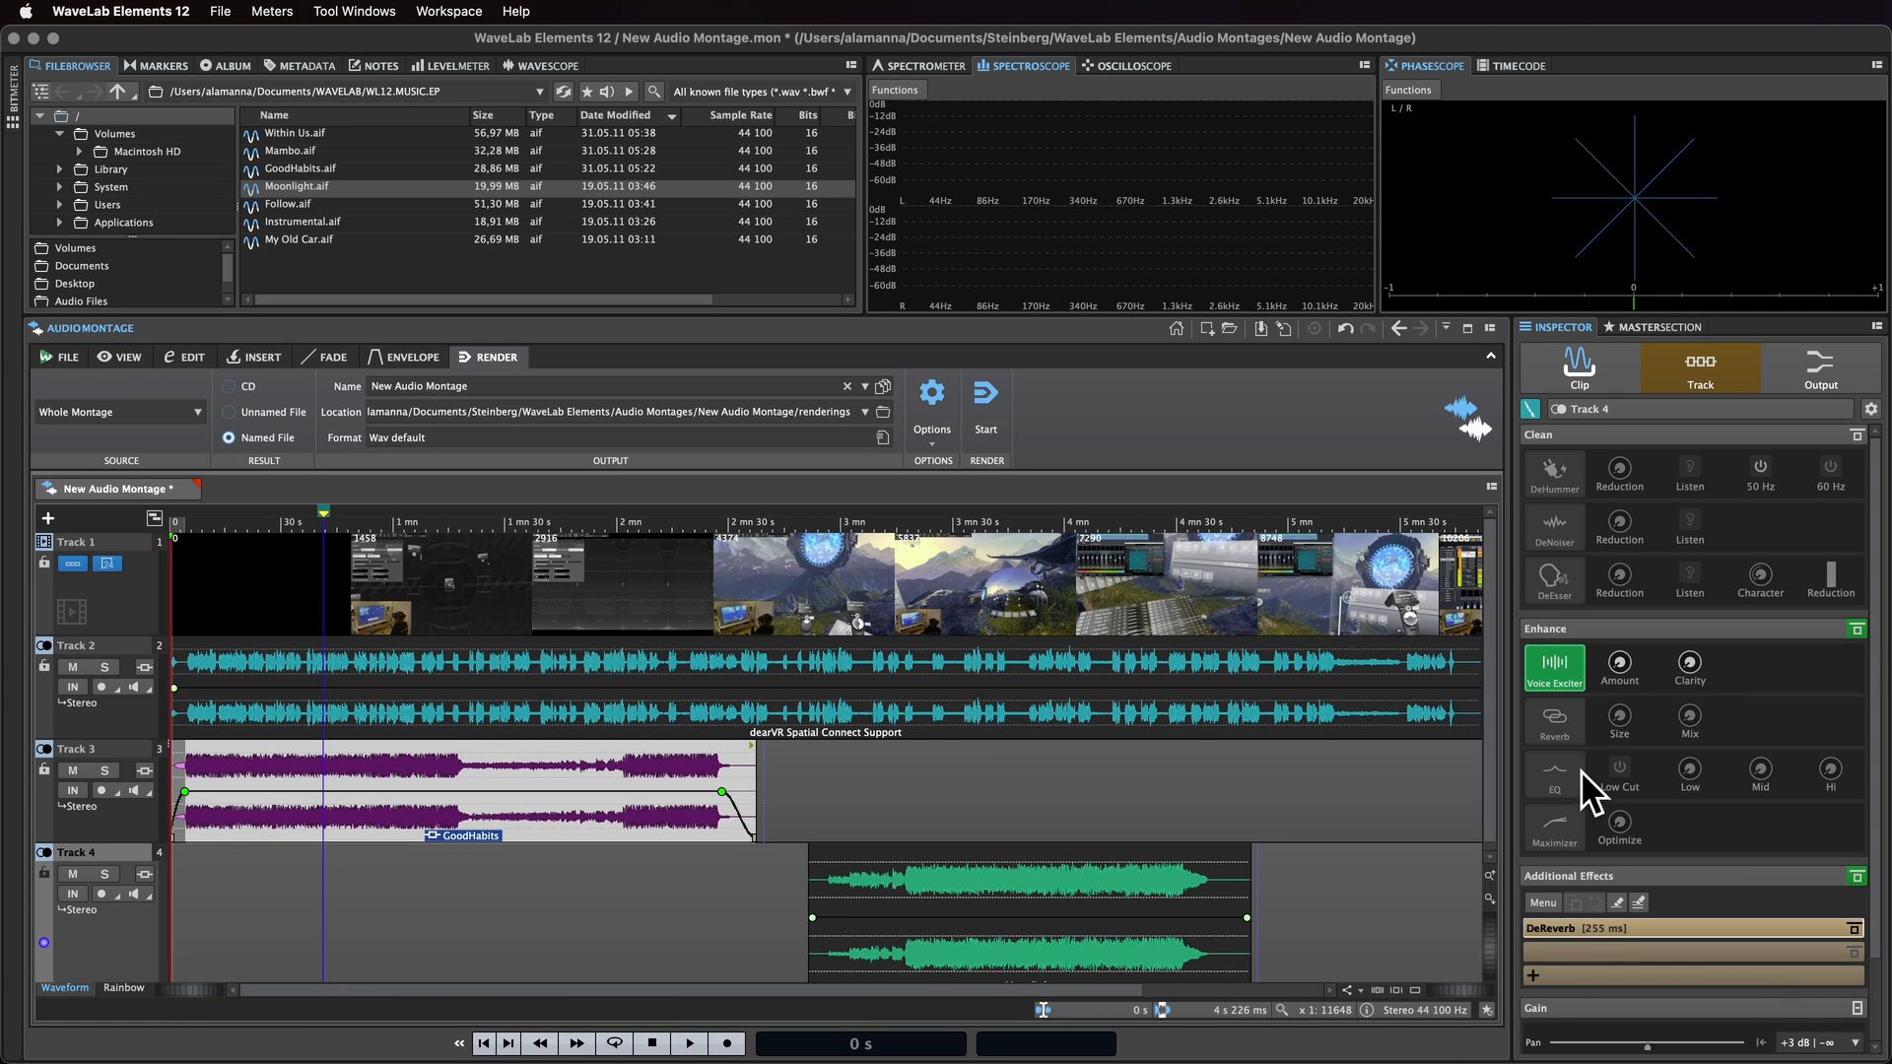
left_click(1575, 542)
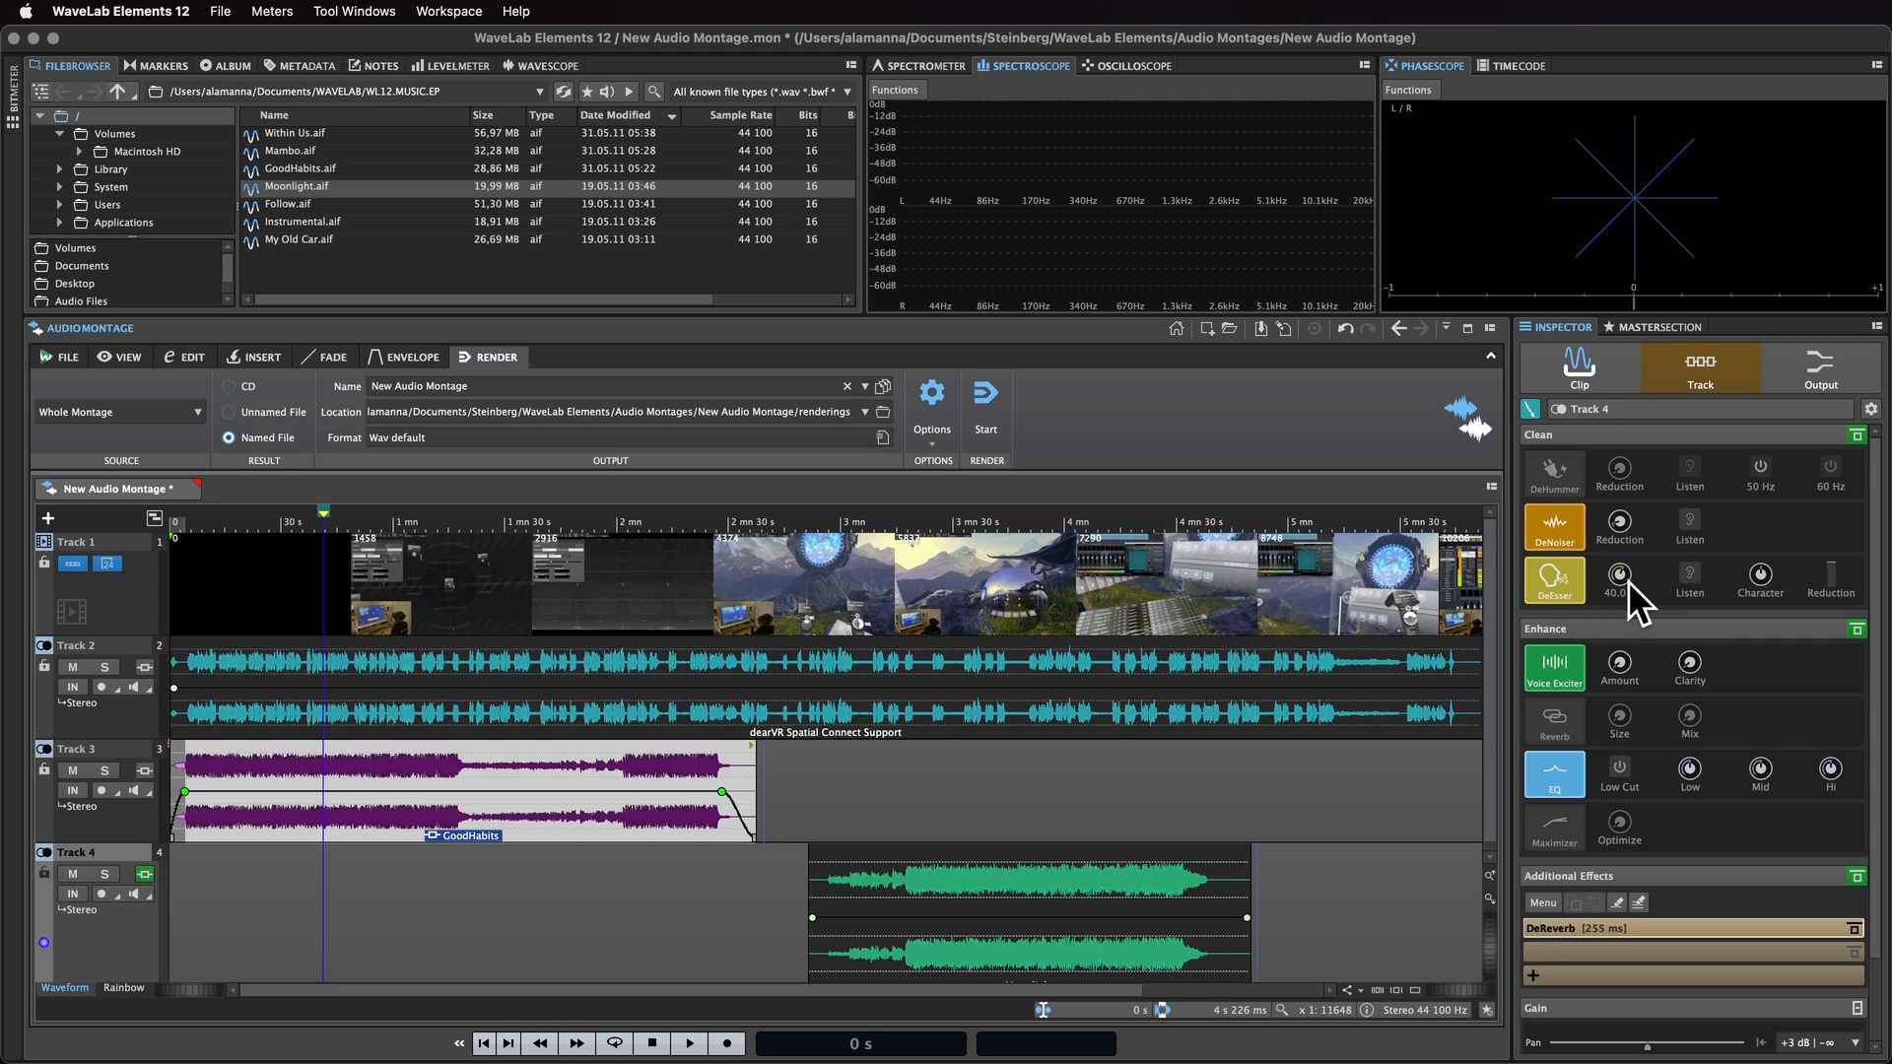
left_click(1570, 471)
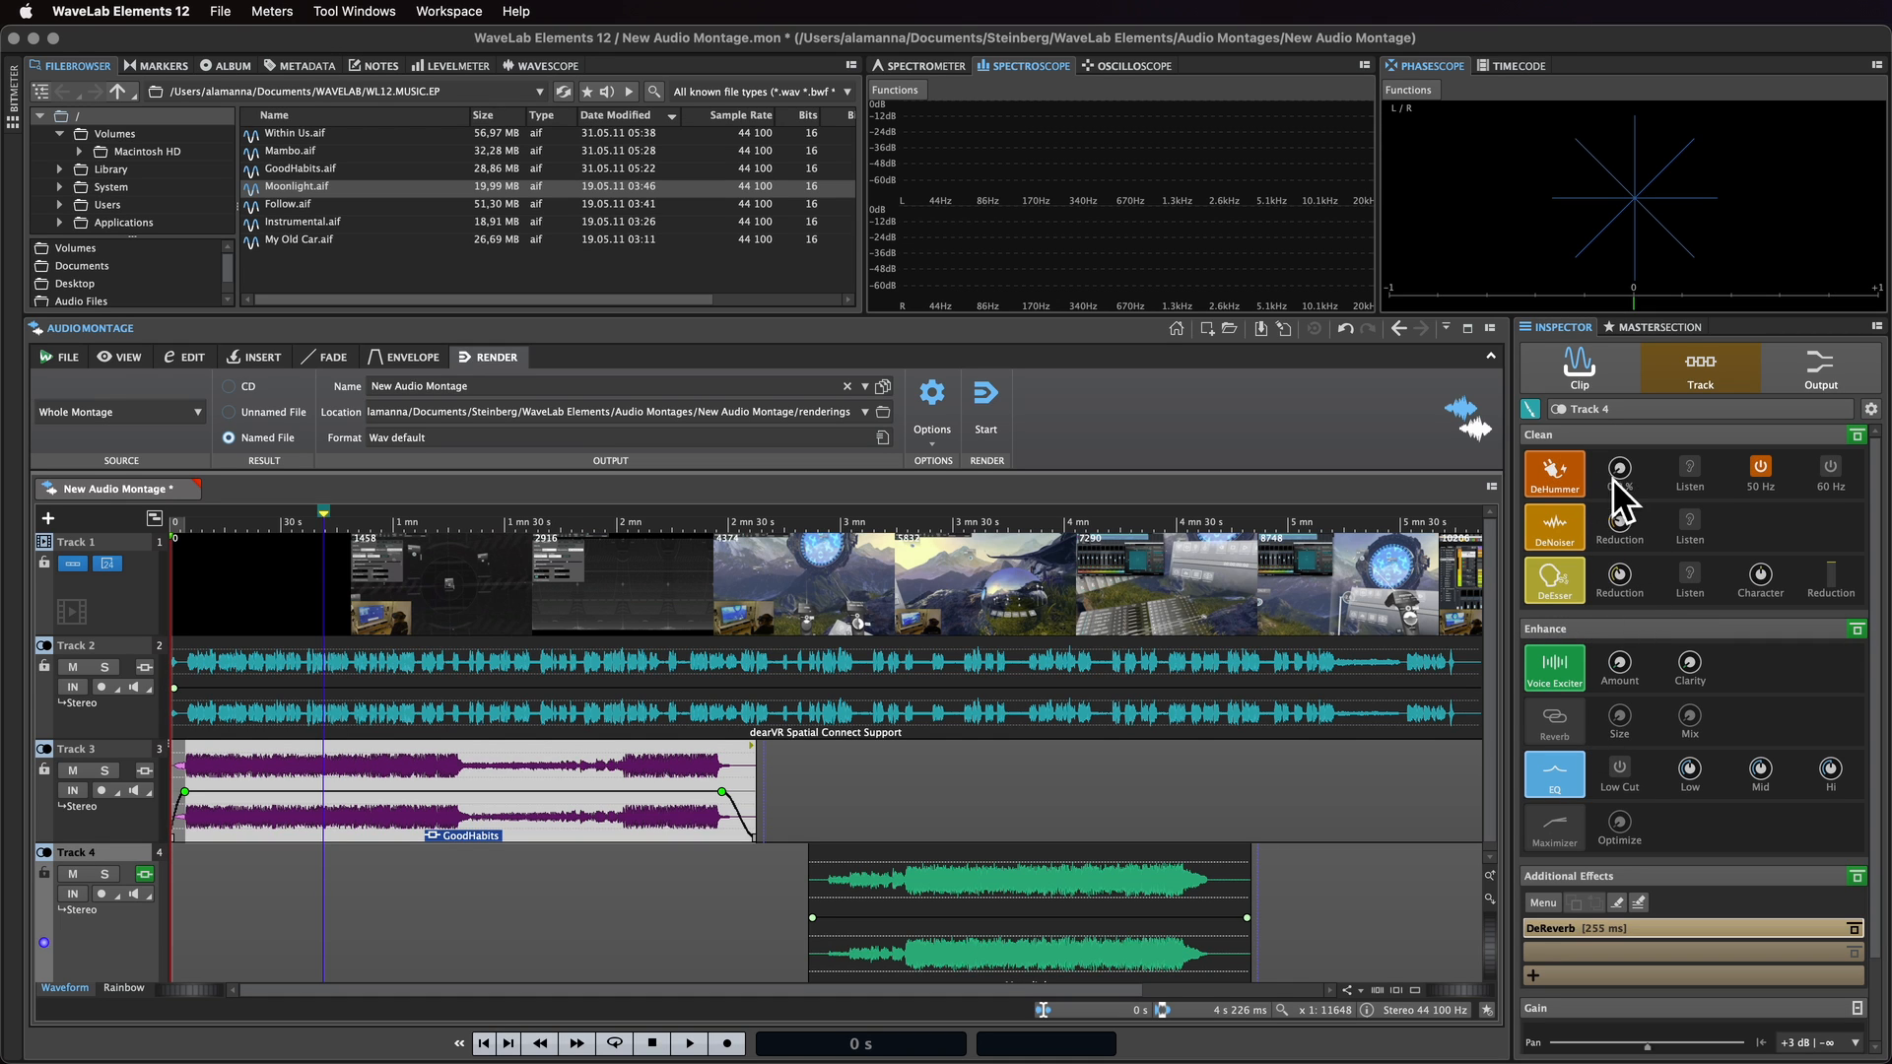
Step: Search for limiter and add the Brickwall Limiter to the montage output's master effects
left_click(1839, 383)
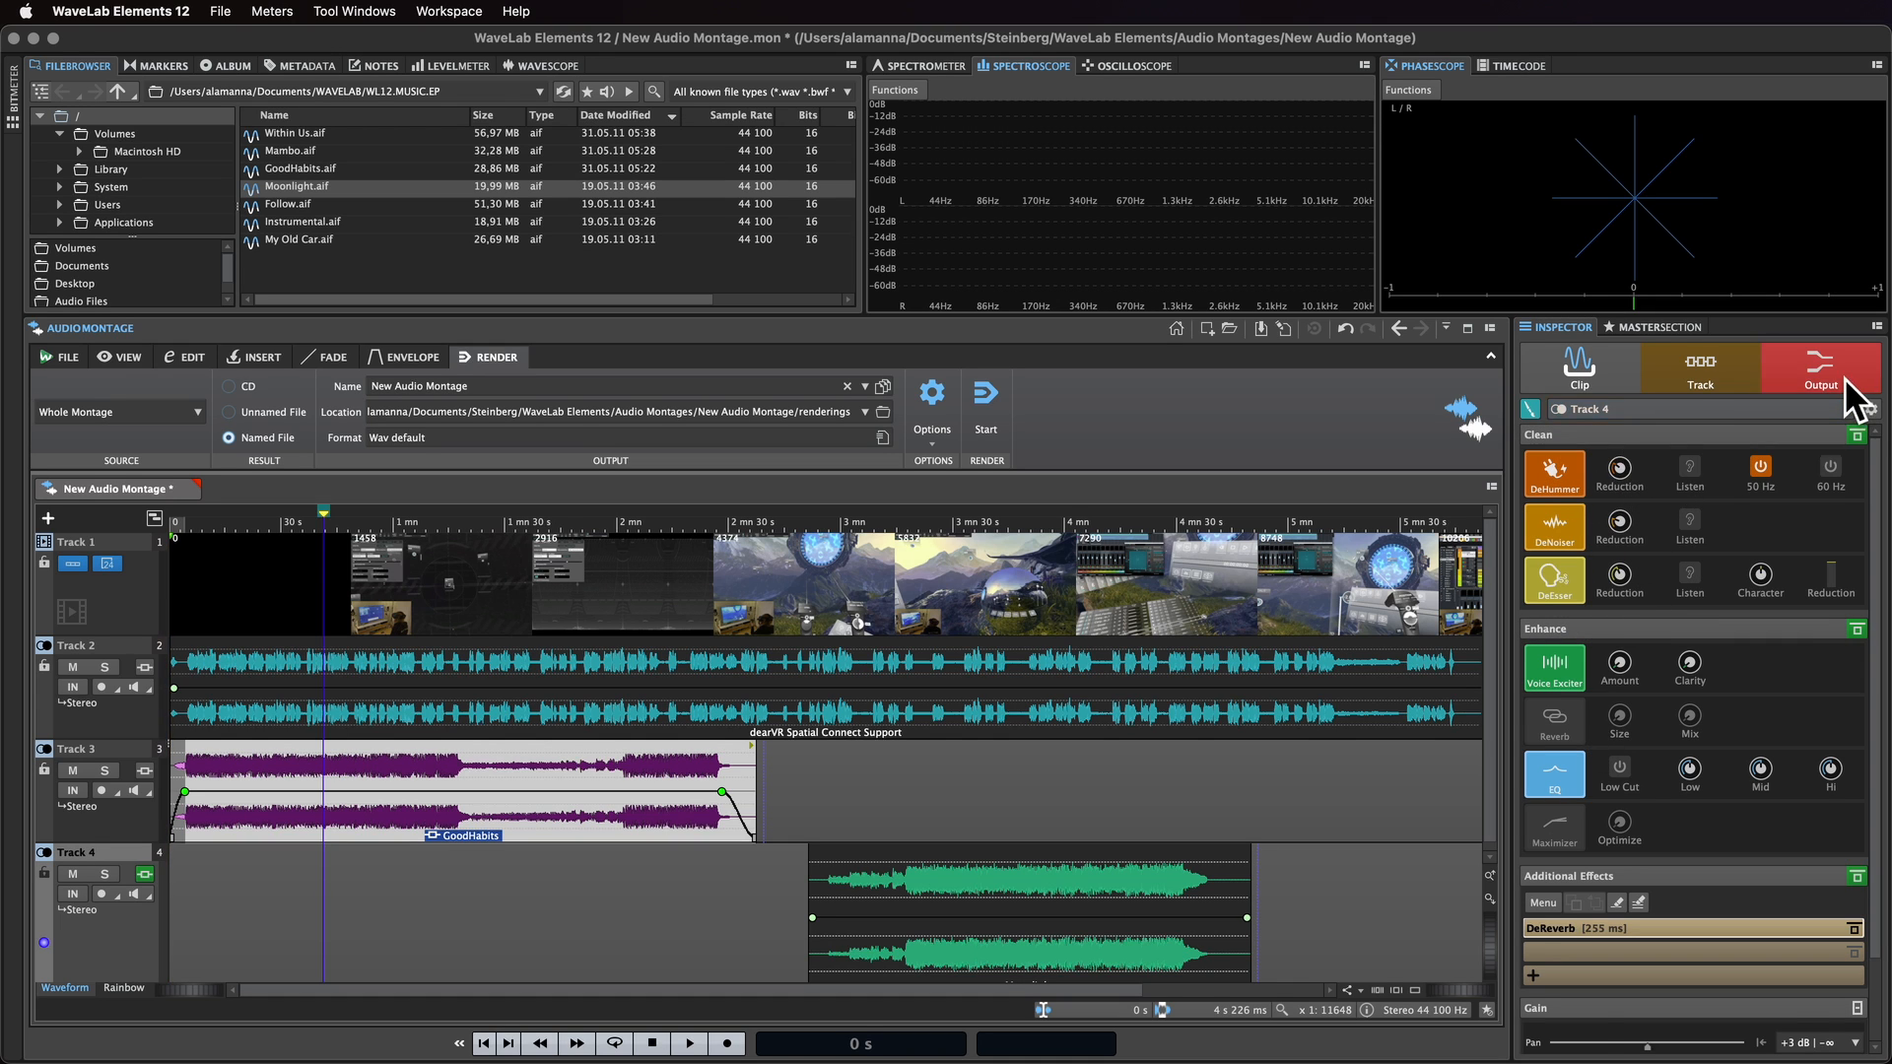
left_click(1736, 516)
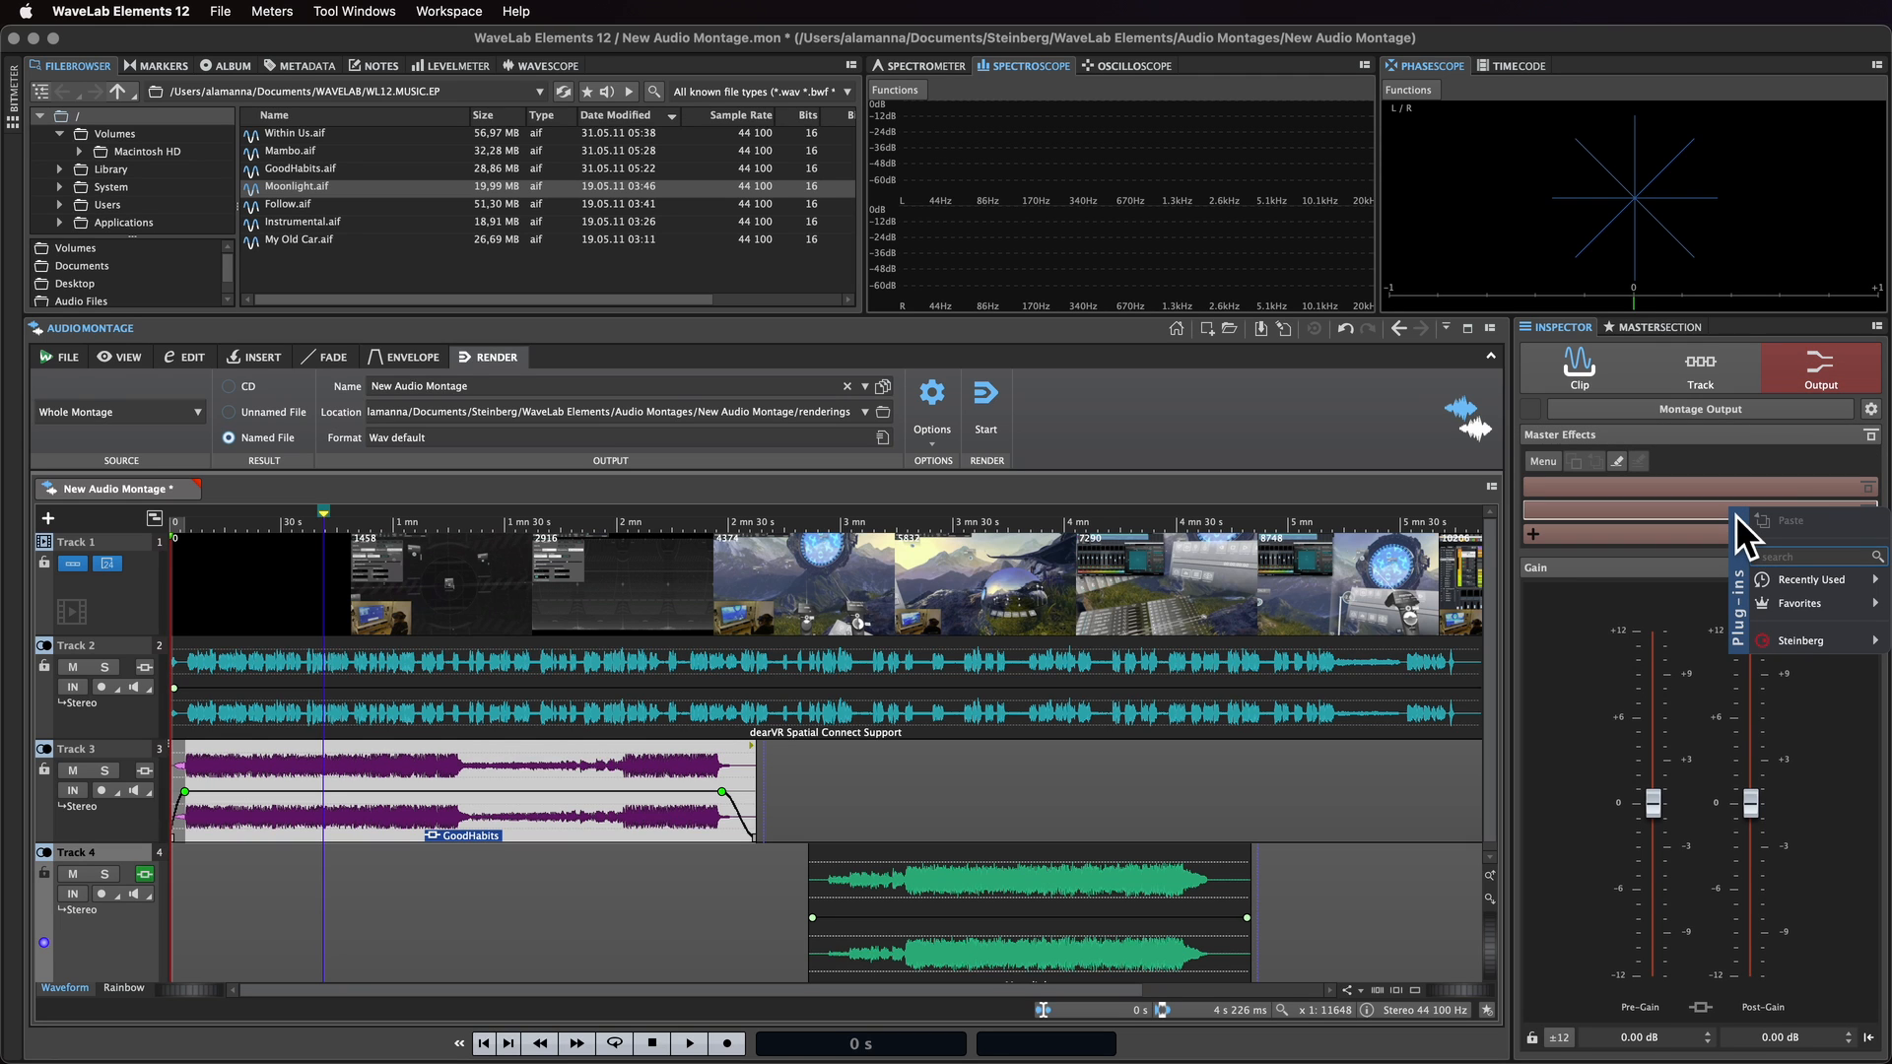
type("limiter")
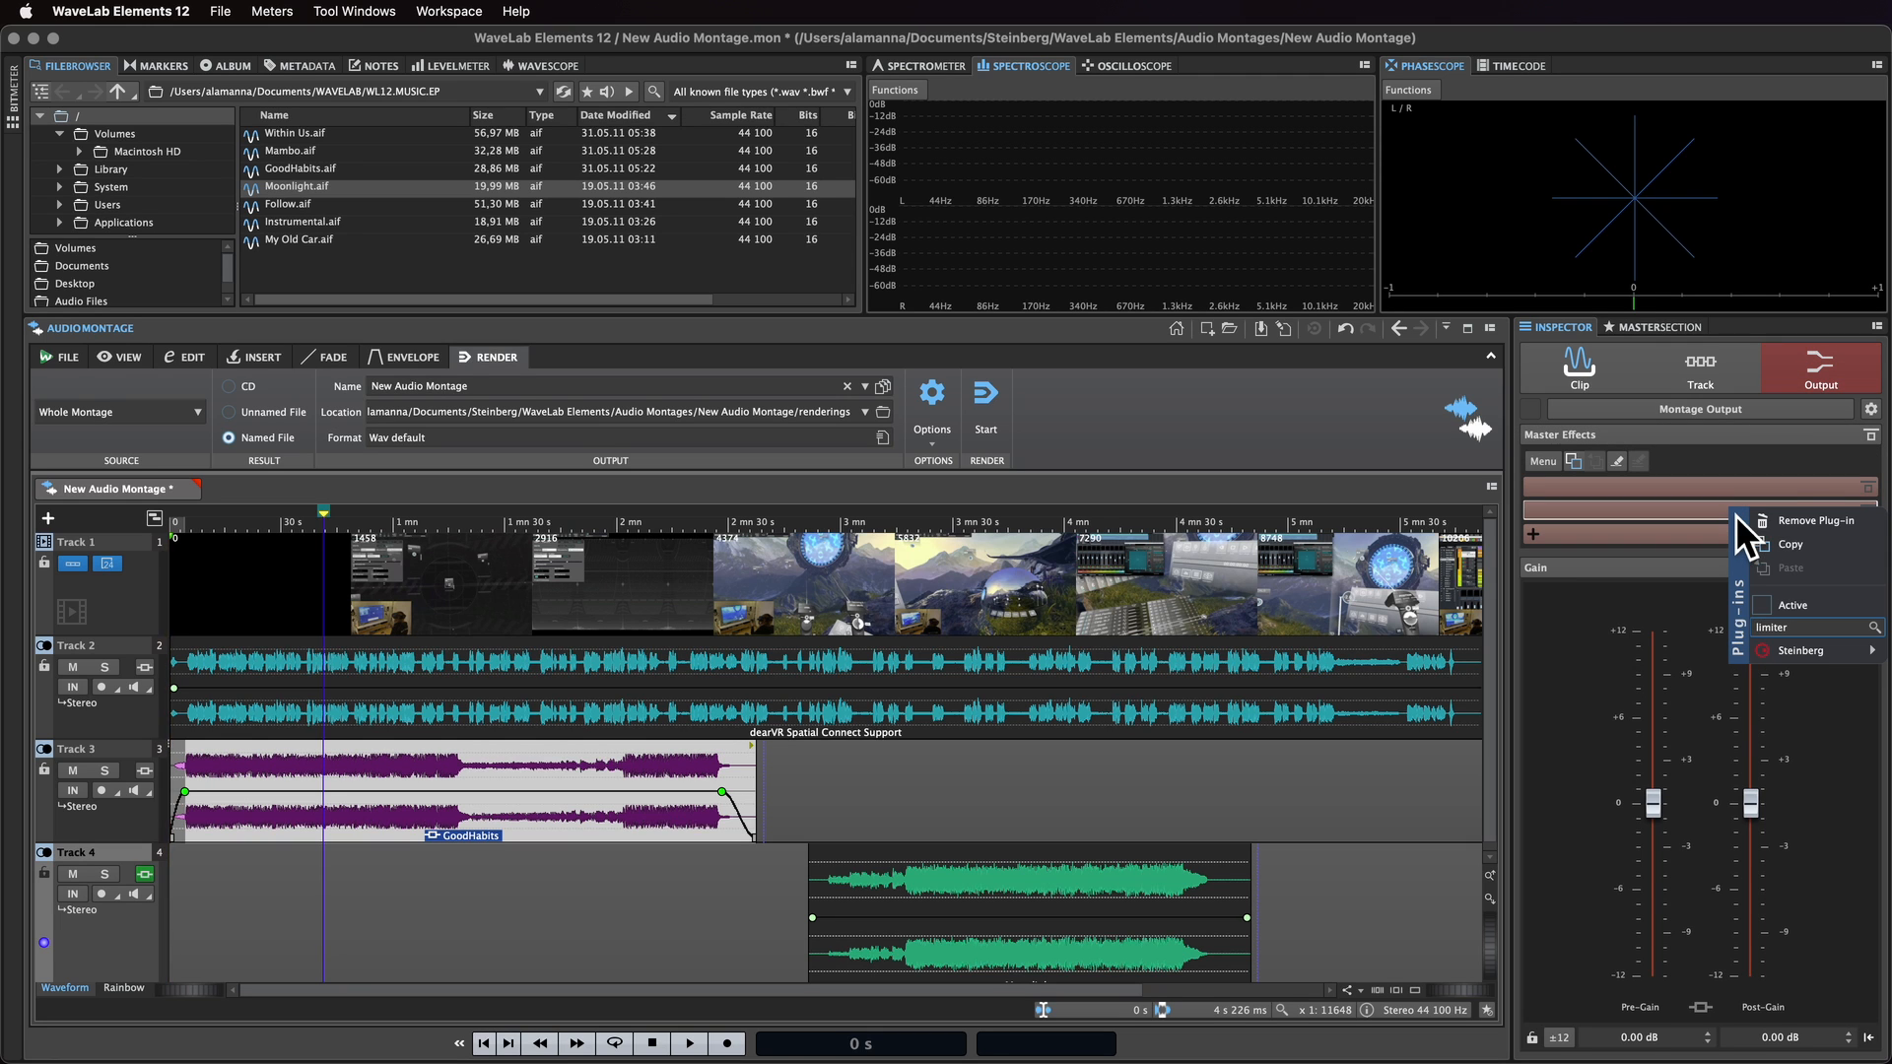
mouse_move(1784, 658)
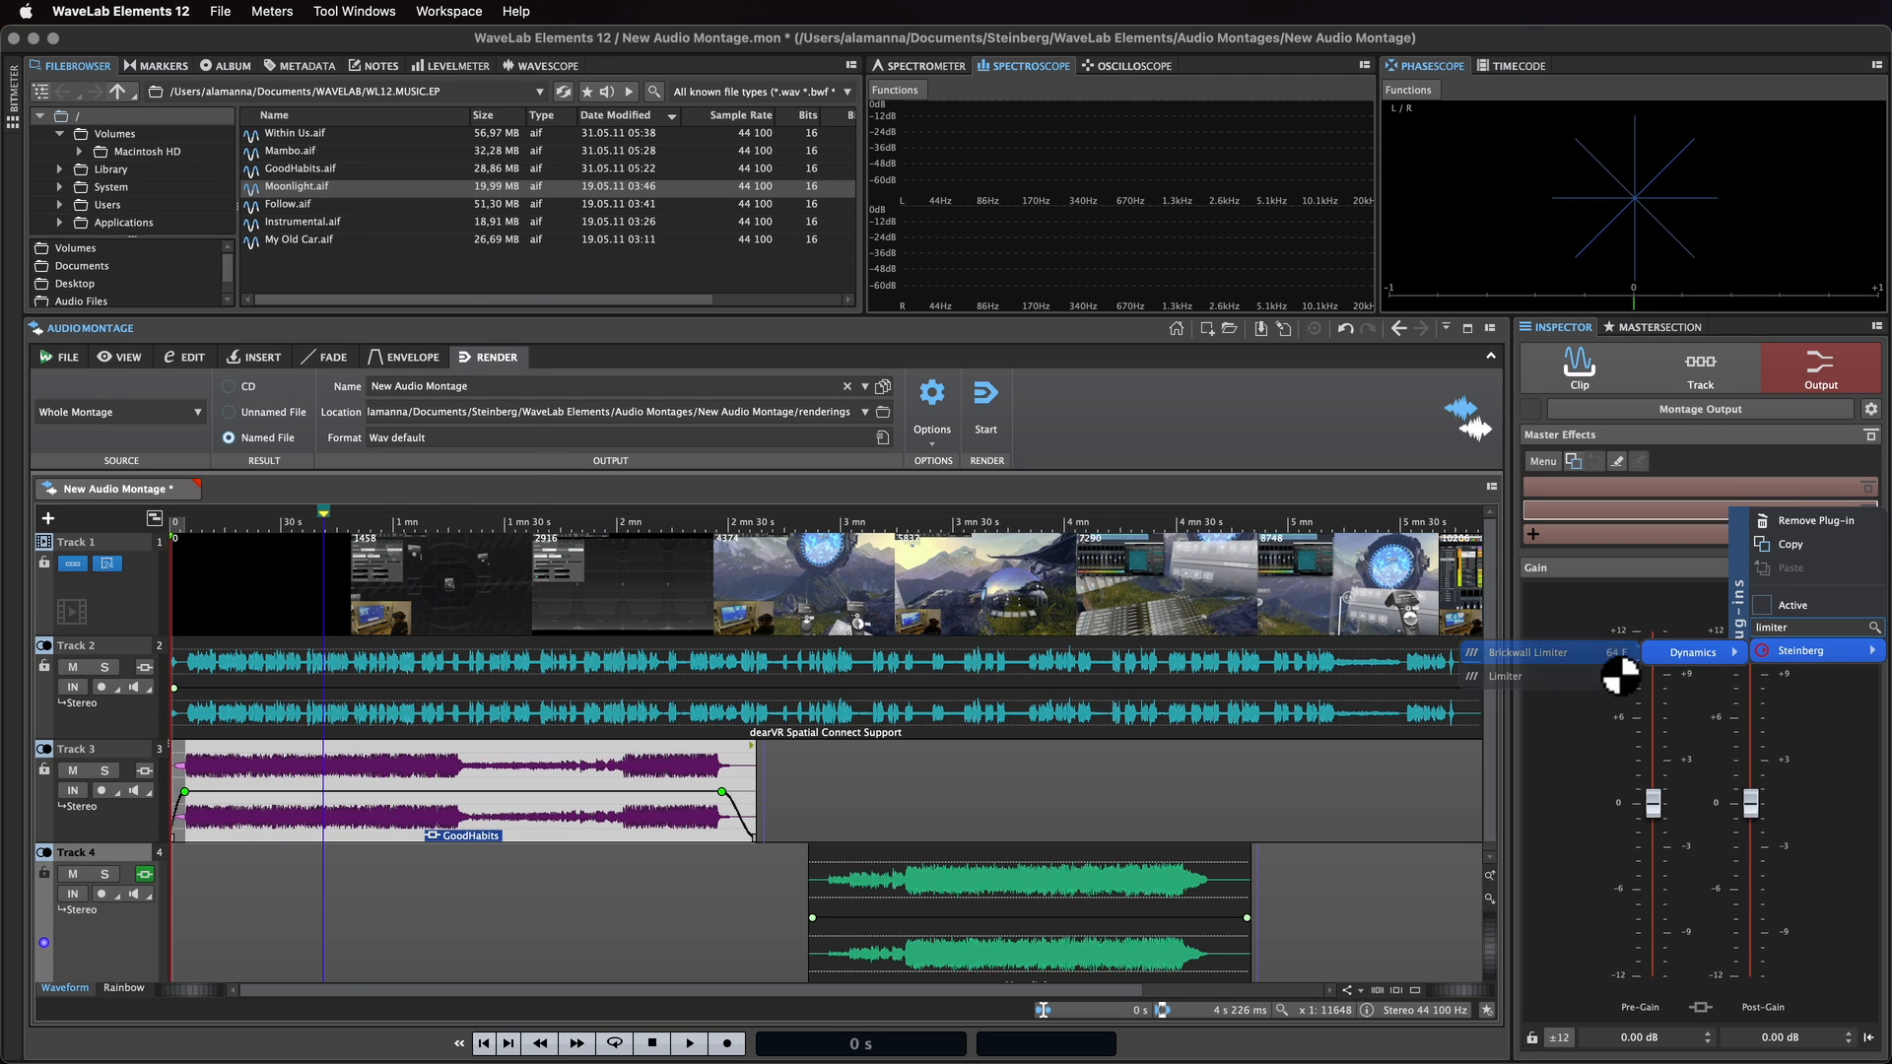
left_click(1606, 659)
key("Escape")
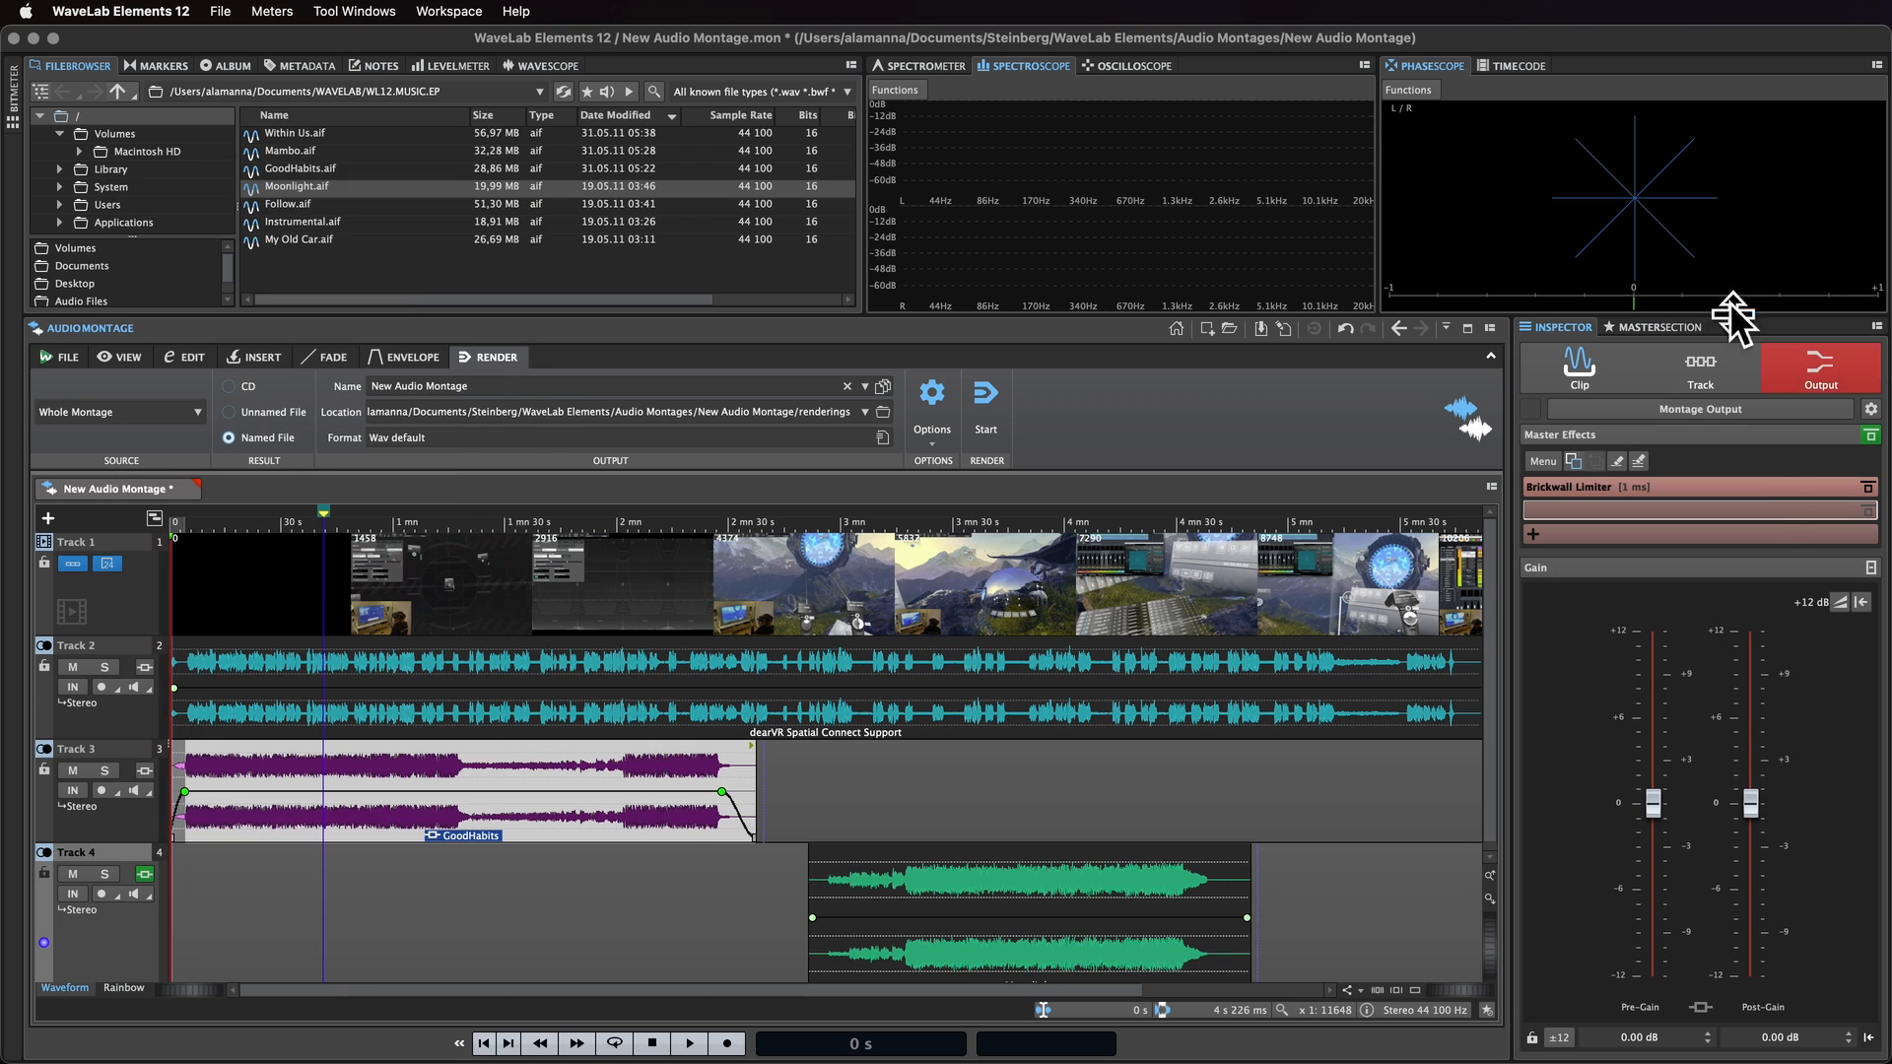
Step: In the Master Section, set the resampler's output sample rate to 48 000 Hz and review the Lin Dither settings
left_click(1652, 329)
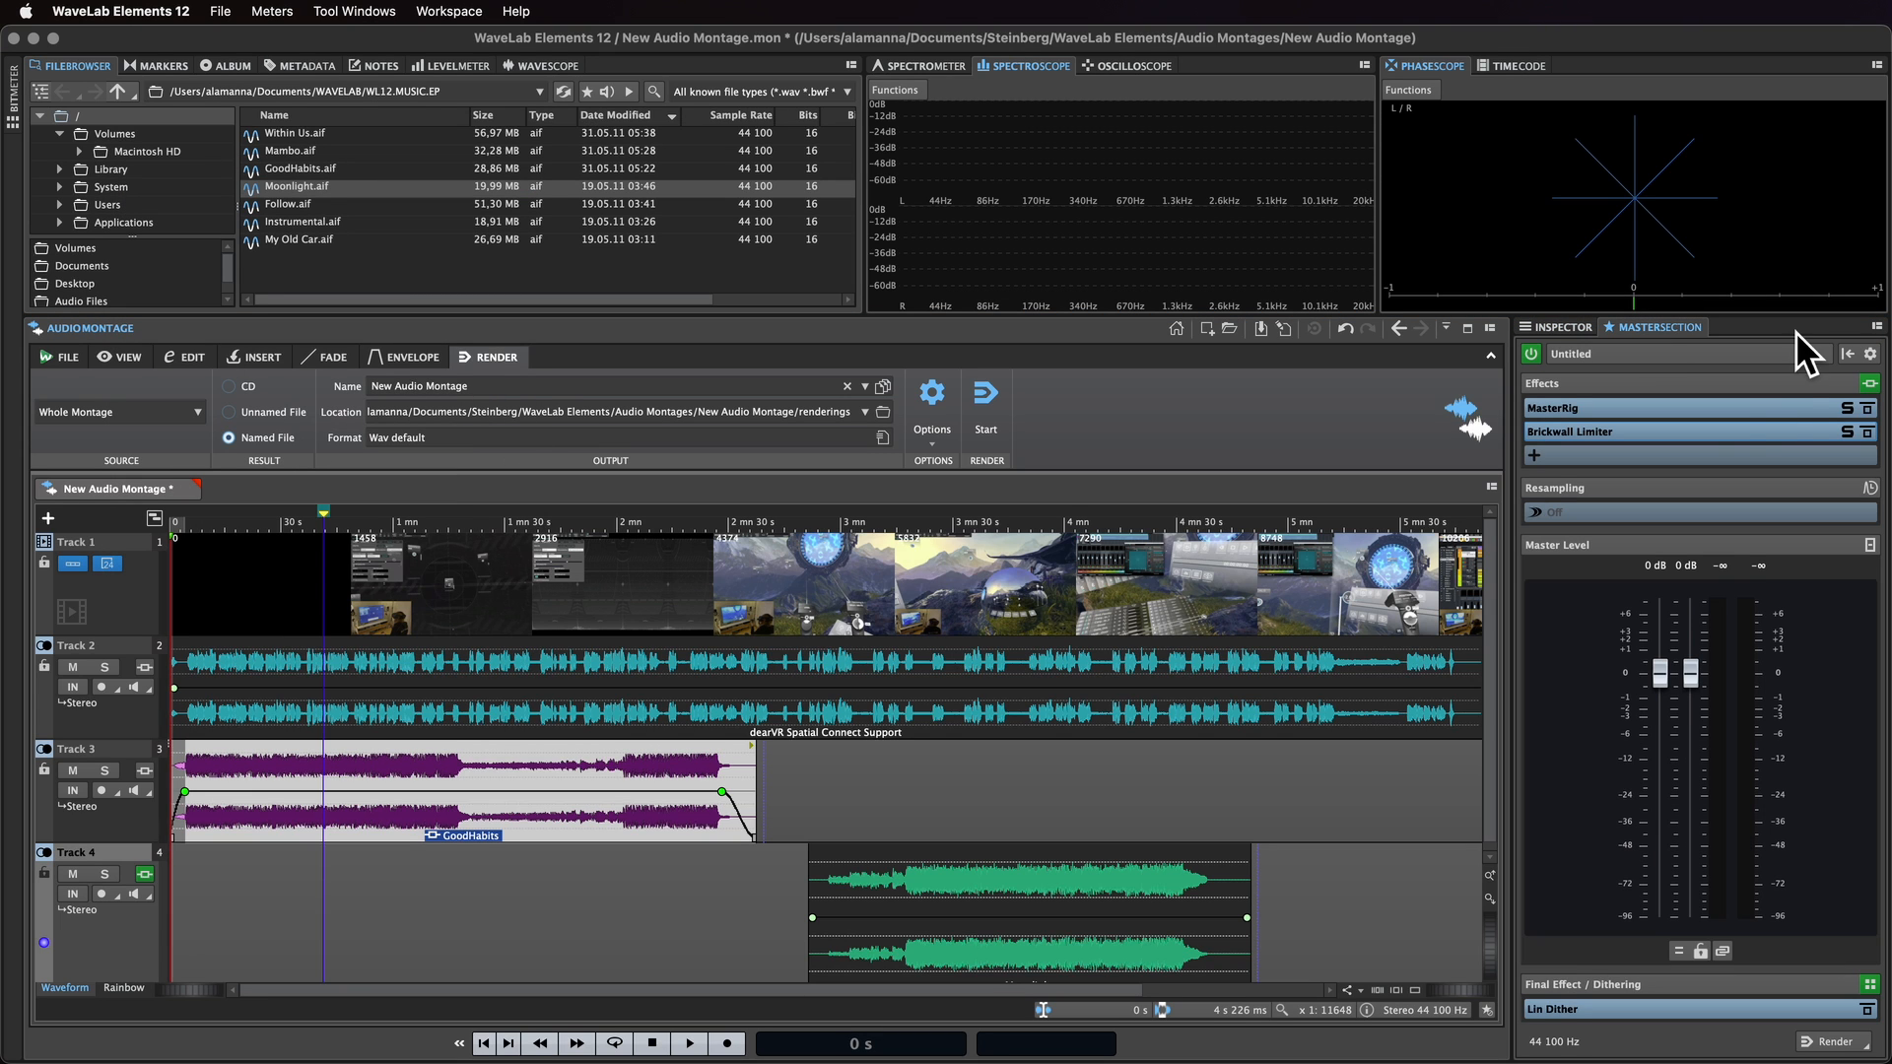
mouse_move(1731, 412)
left_click(1798, 359)
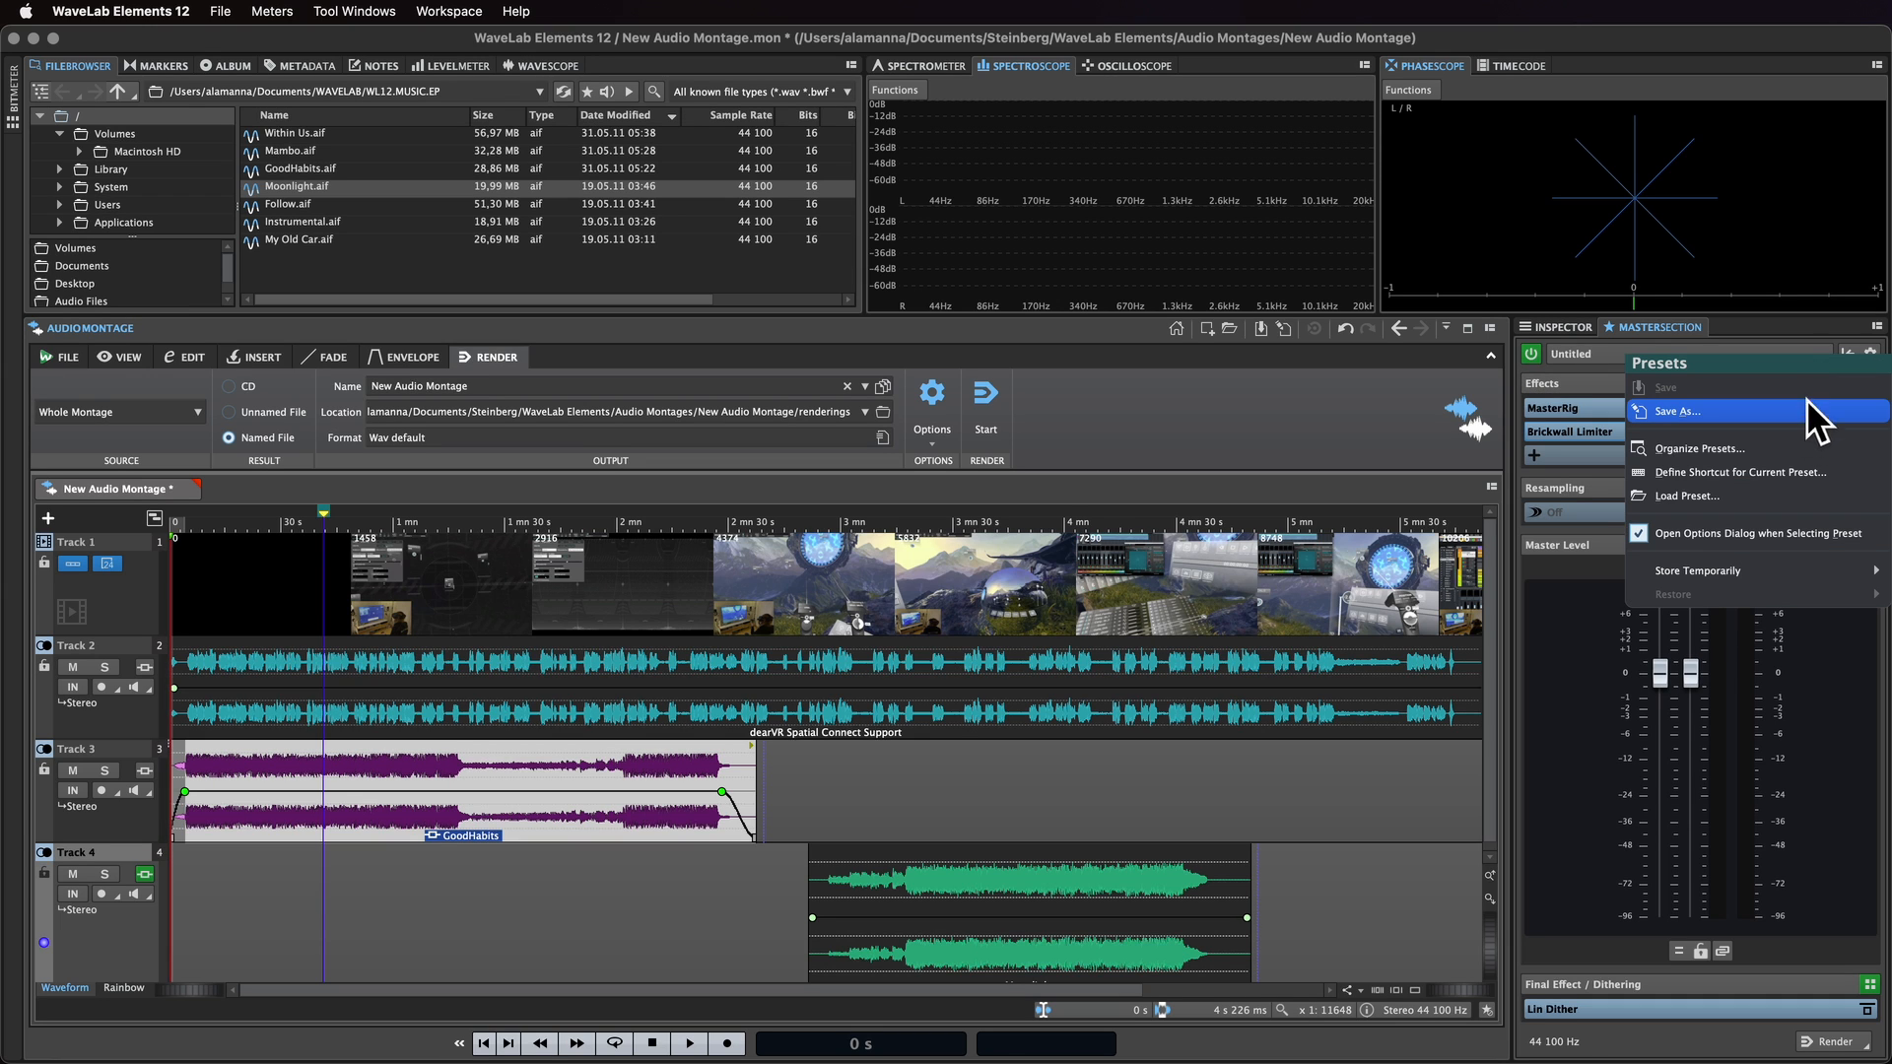
left_click(1795, 351)
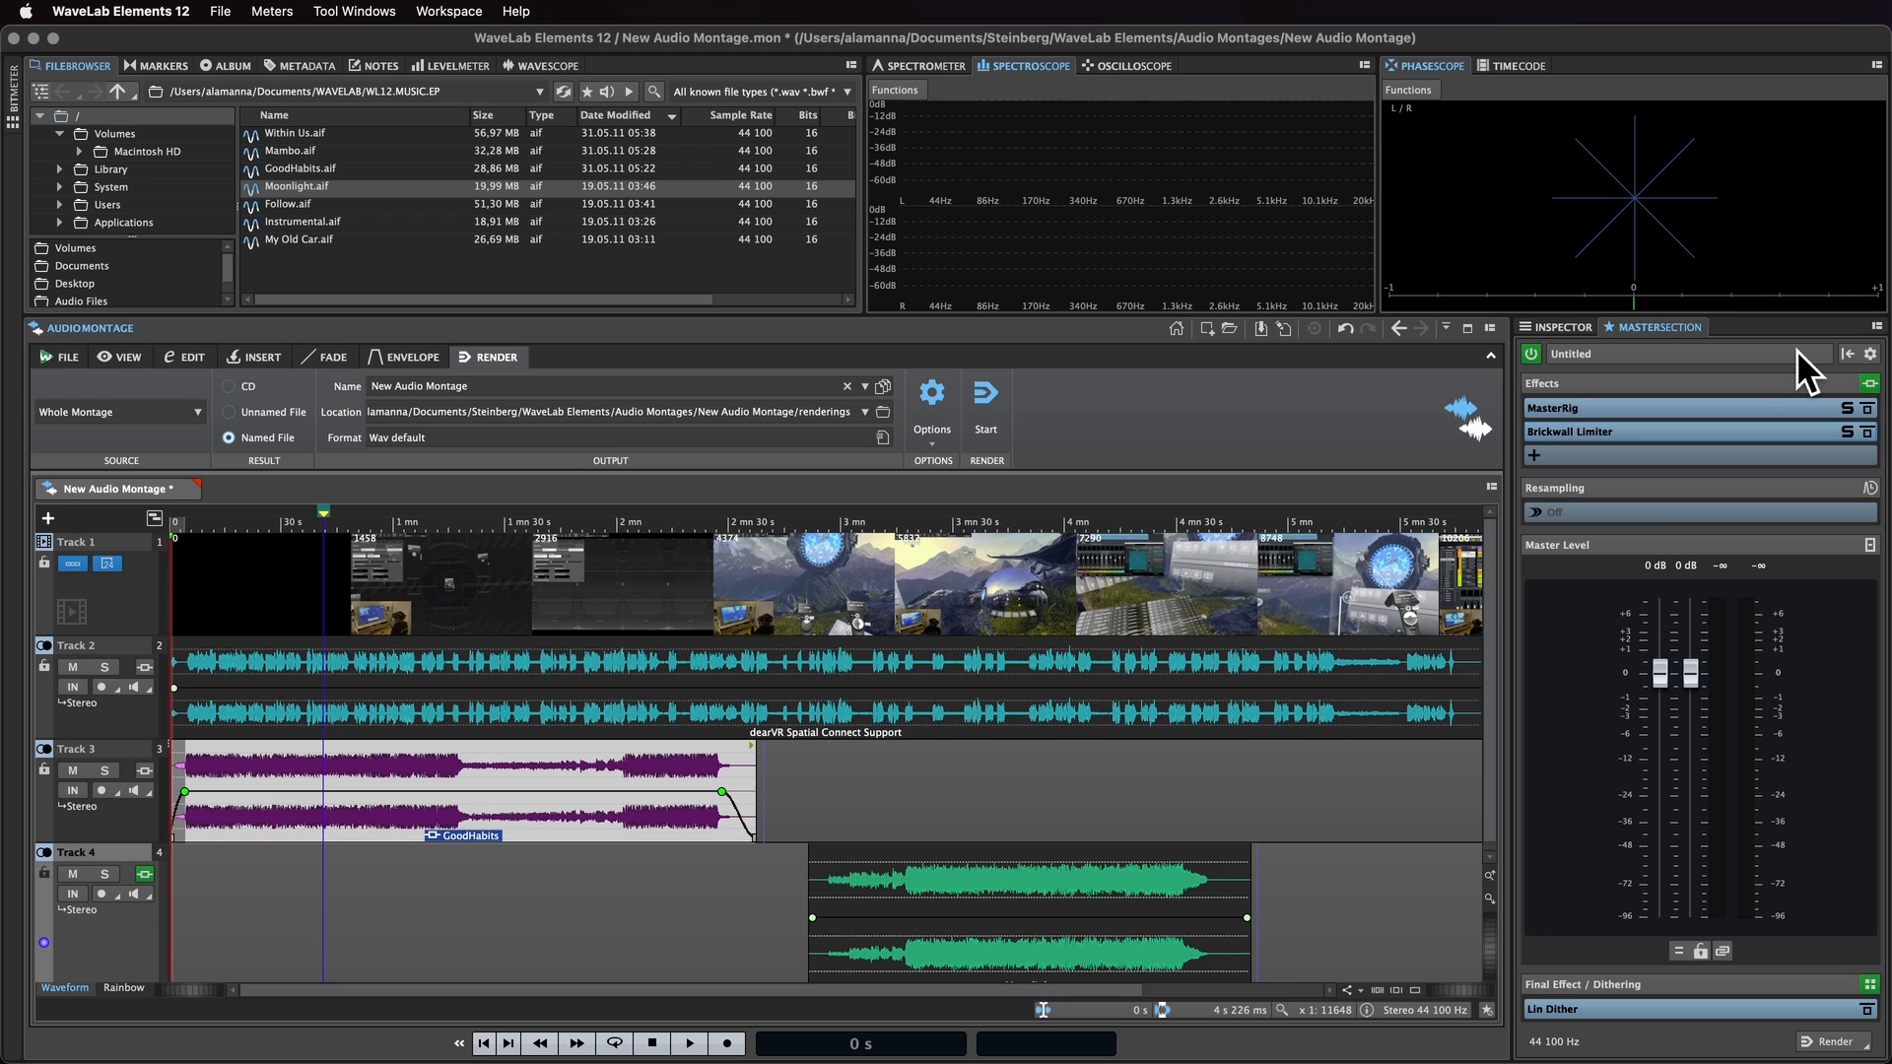
left_click(1644, 515)
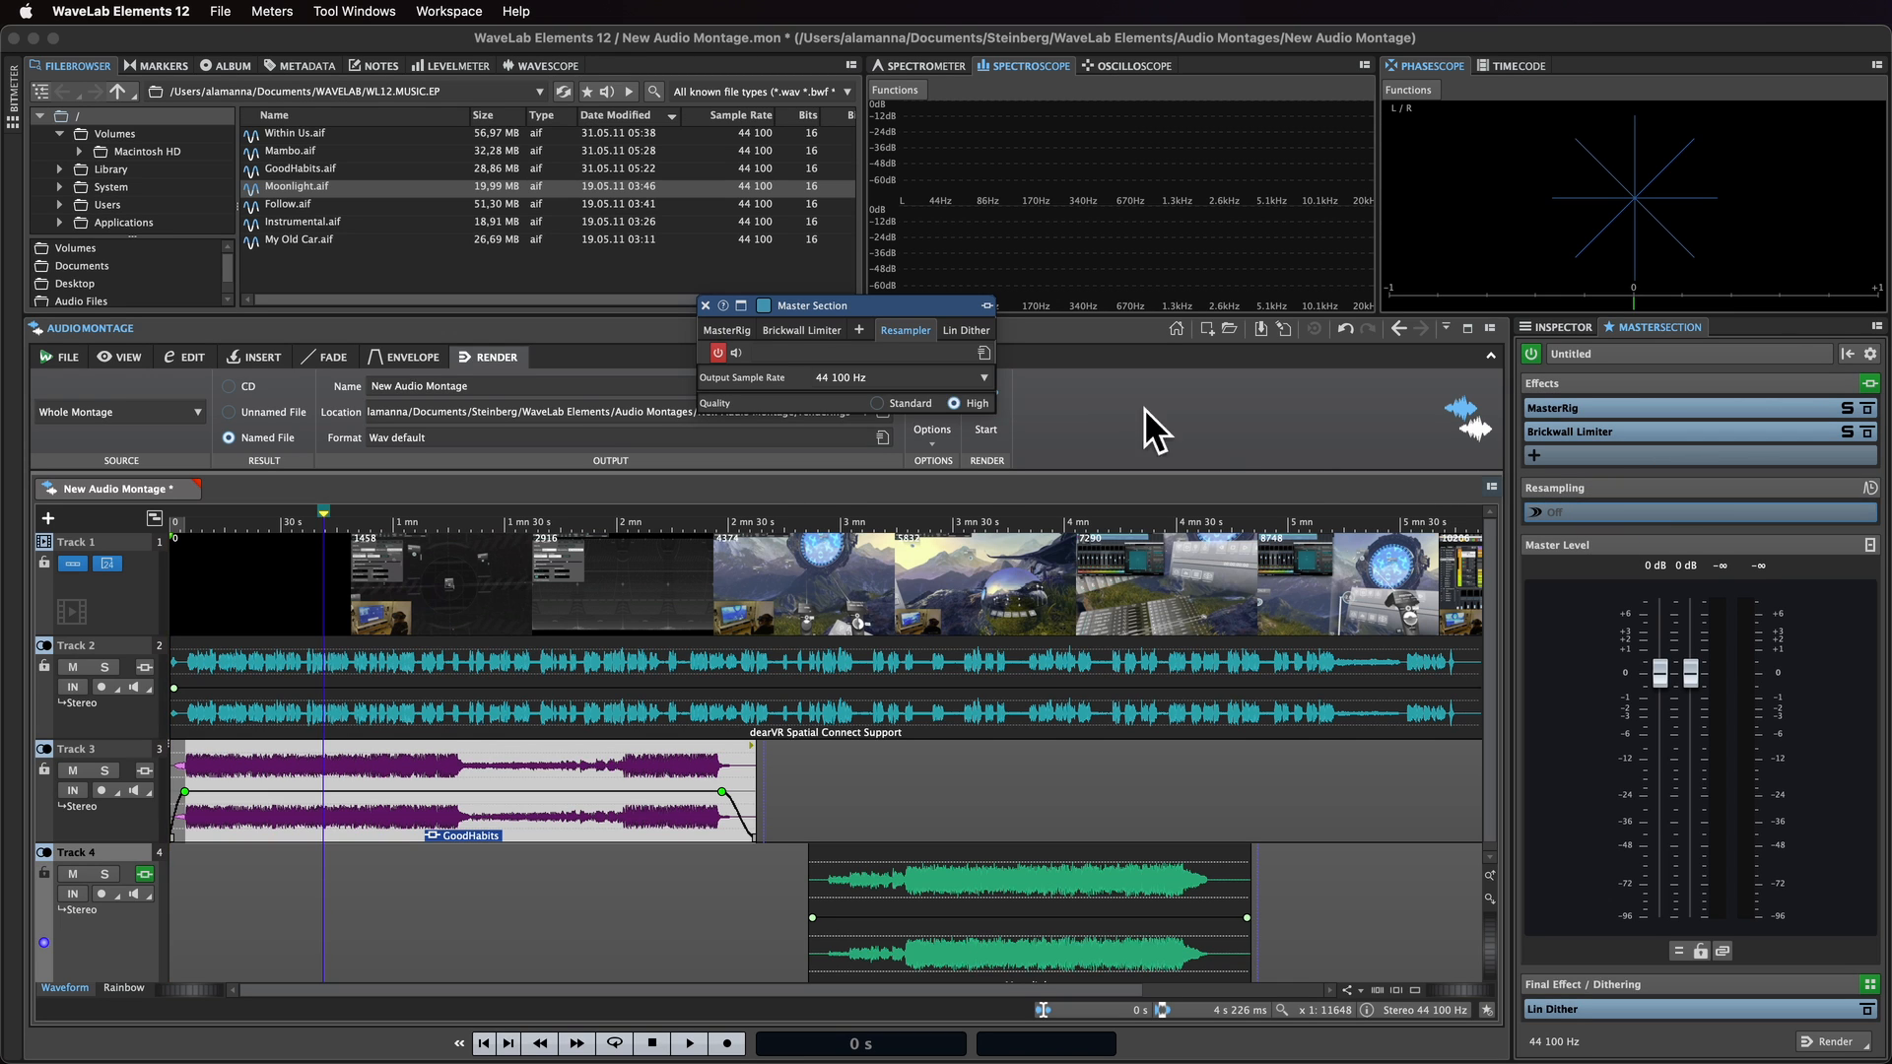
left_click(983, 379)
left_click(977, 441)
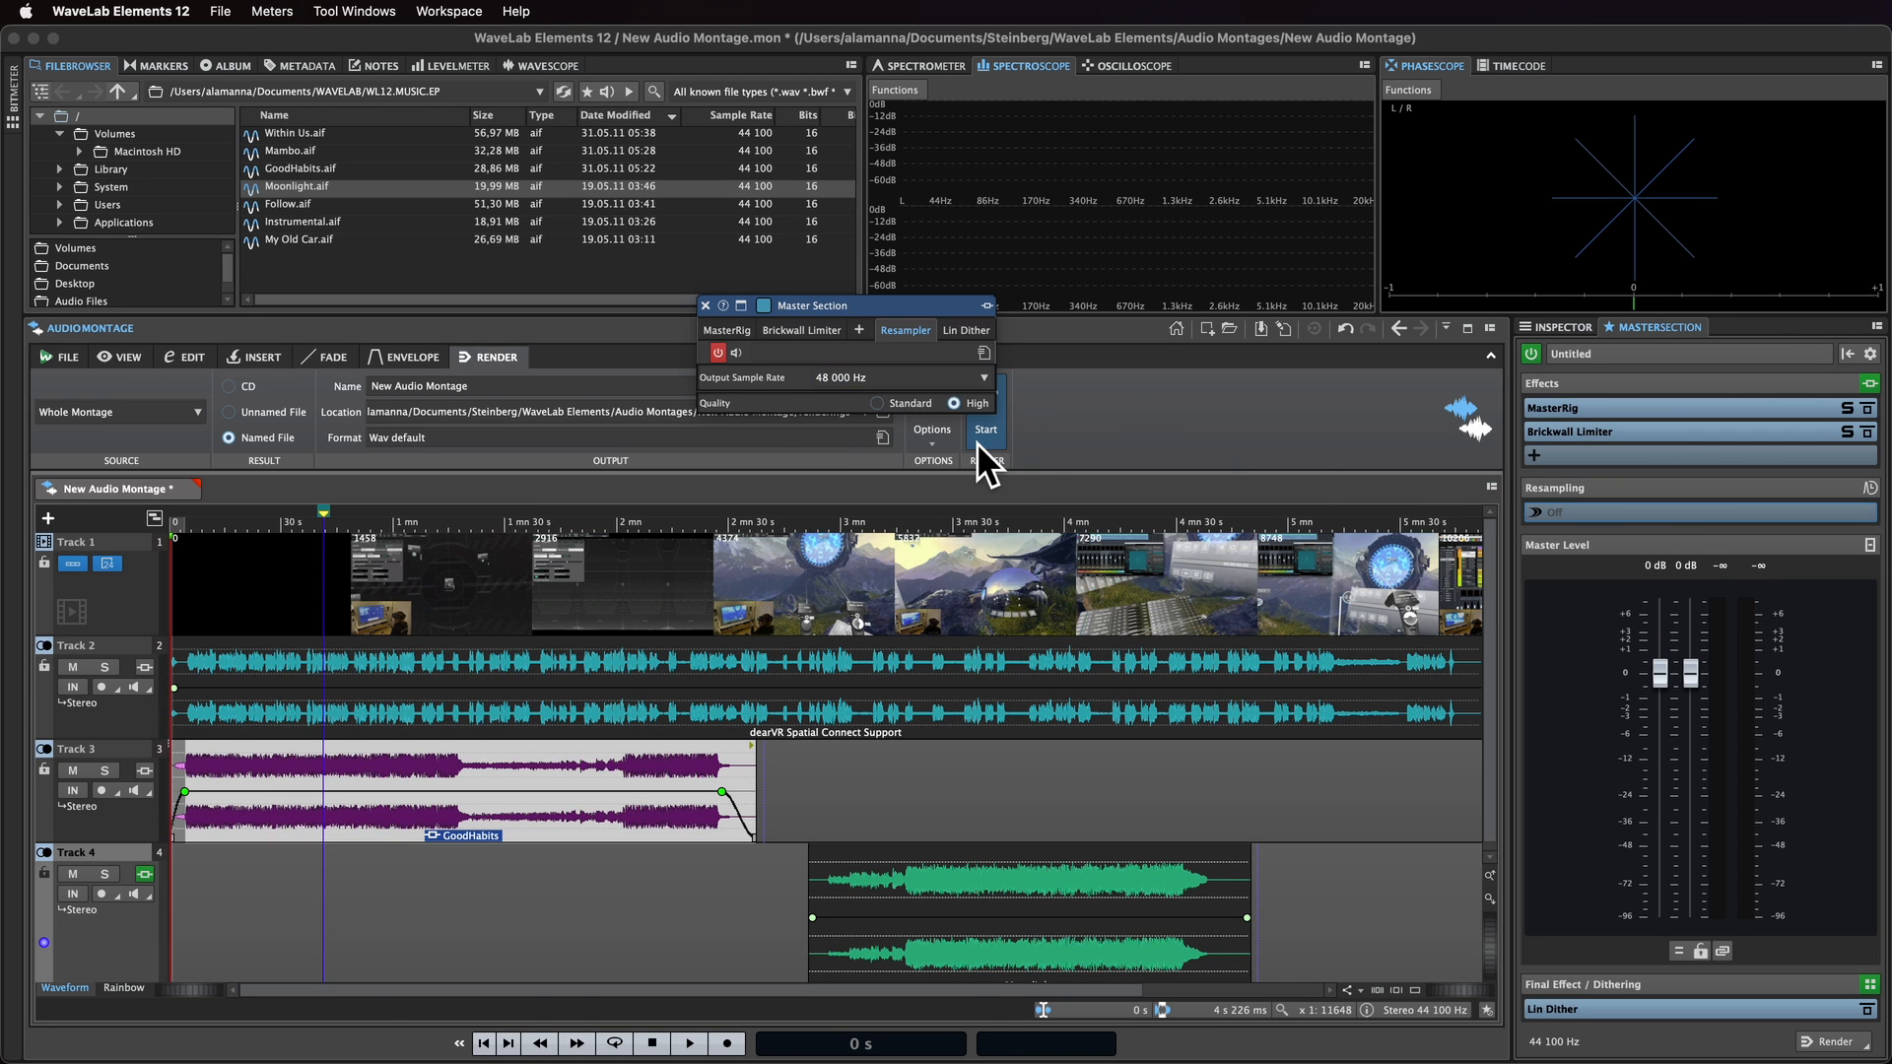
left_click(1634, 1013)
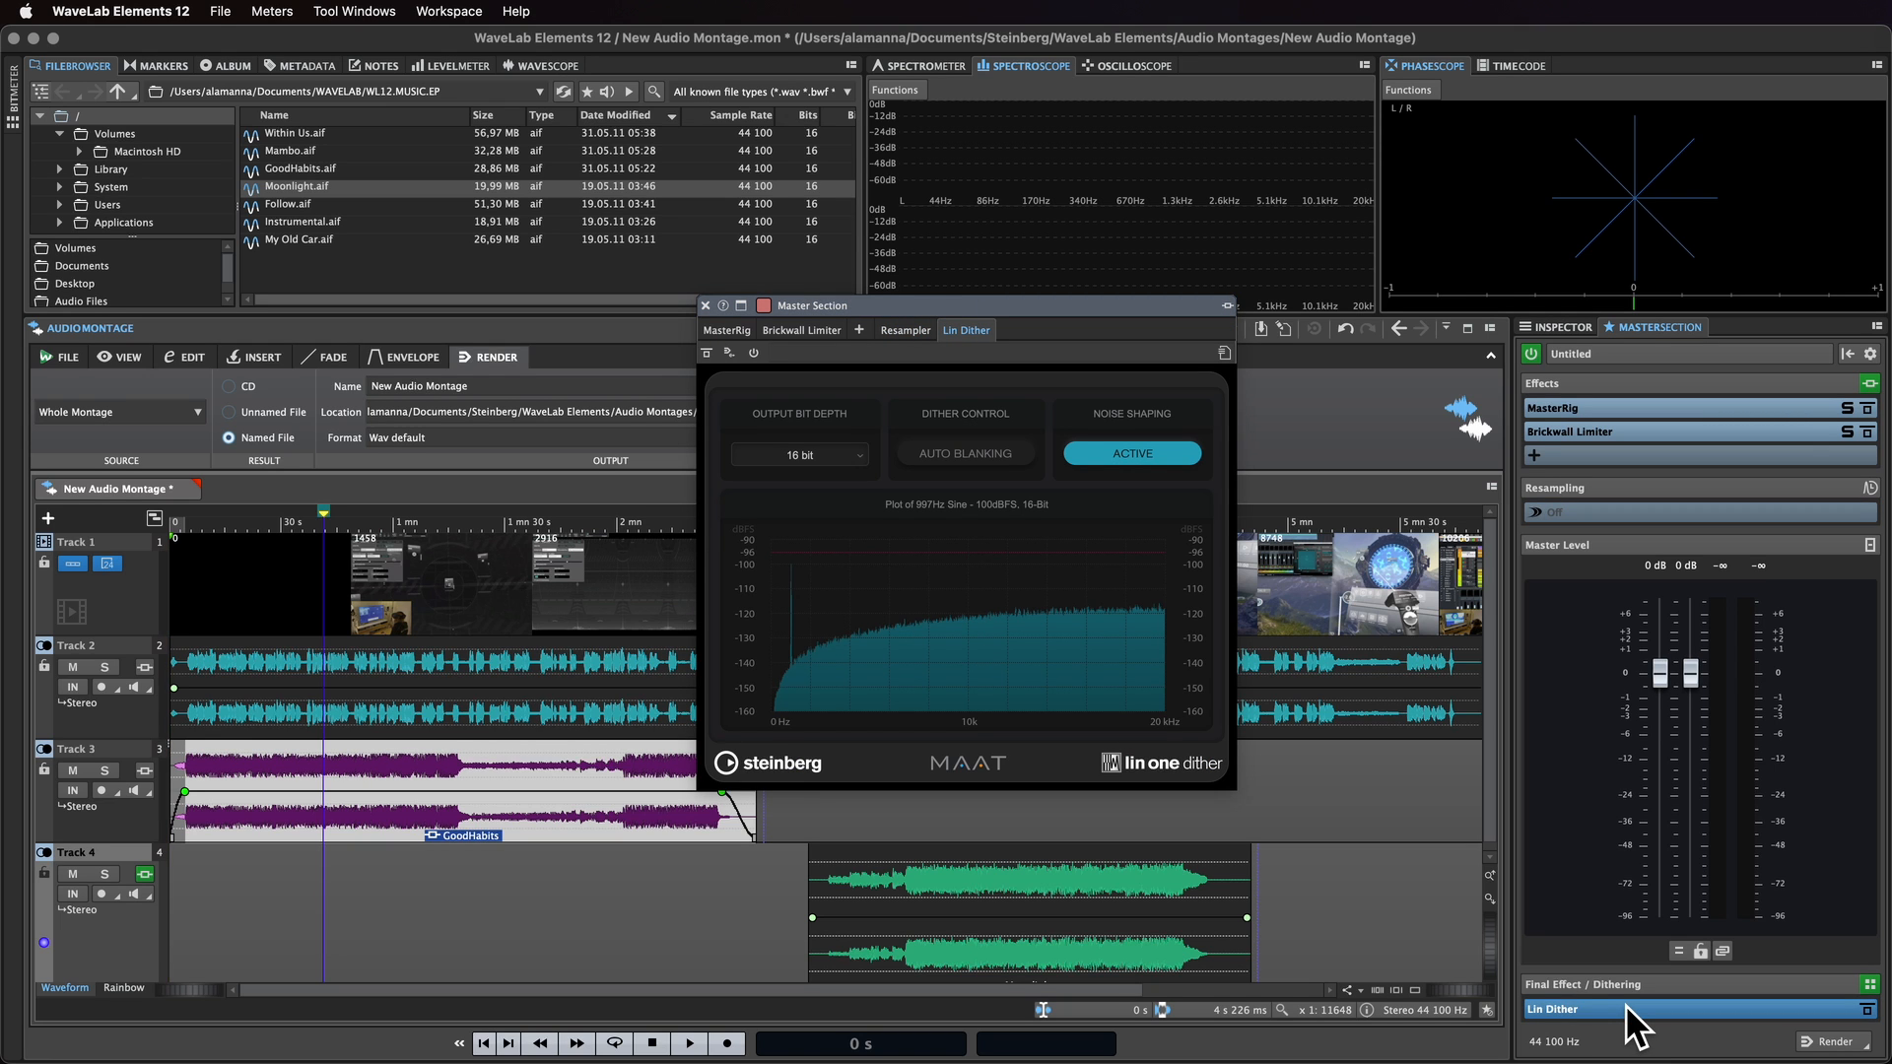
left_click(705, 306)
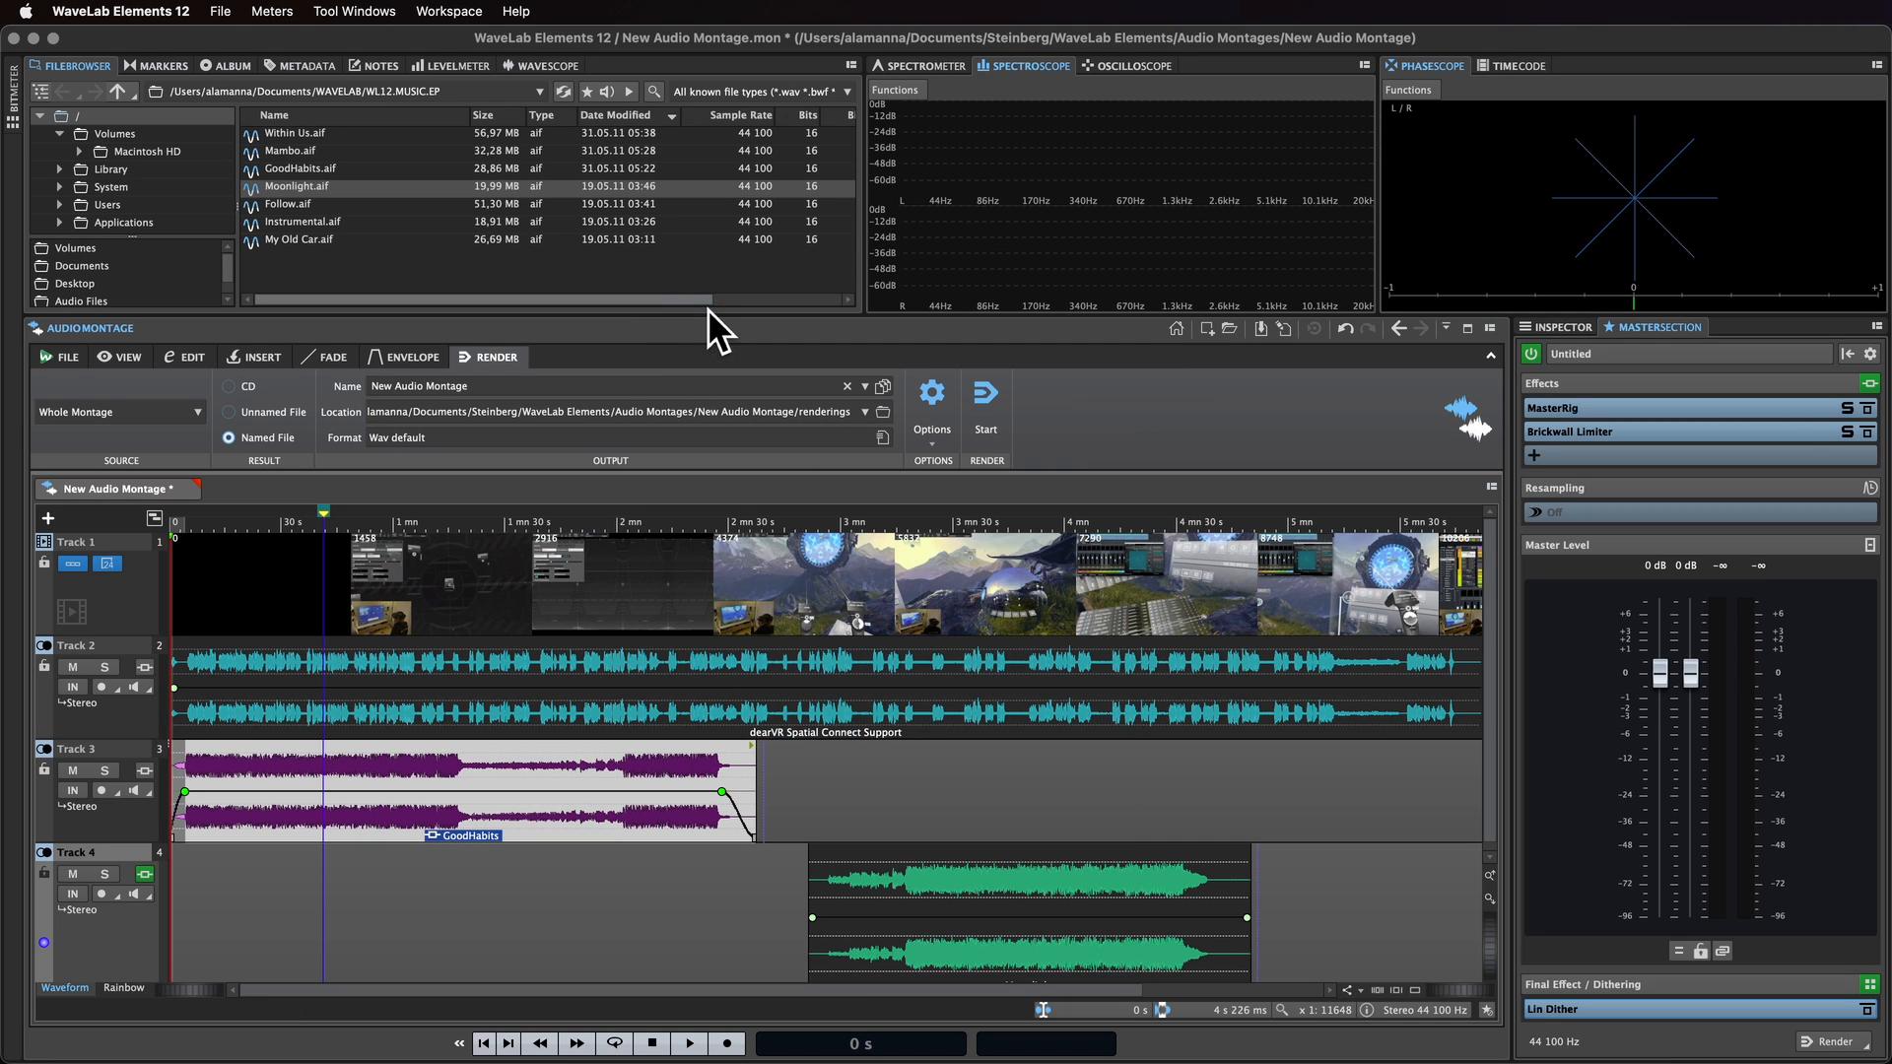
Step: Edit the metadata and set the ID3 v1 title to My New Multimedia Project
left_click(313, 69)
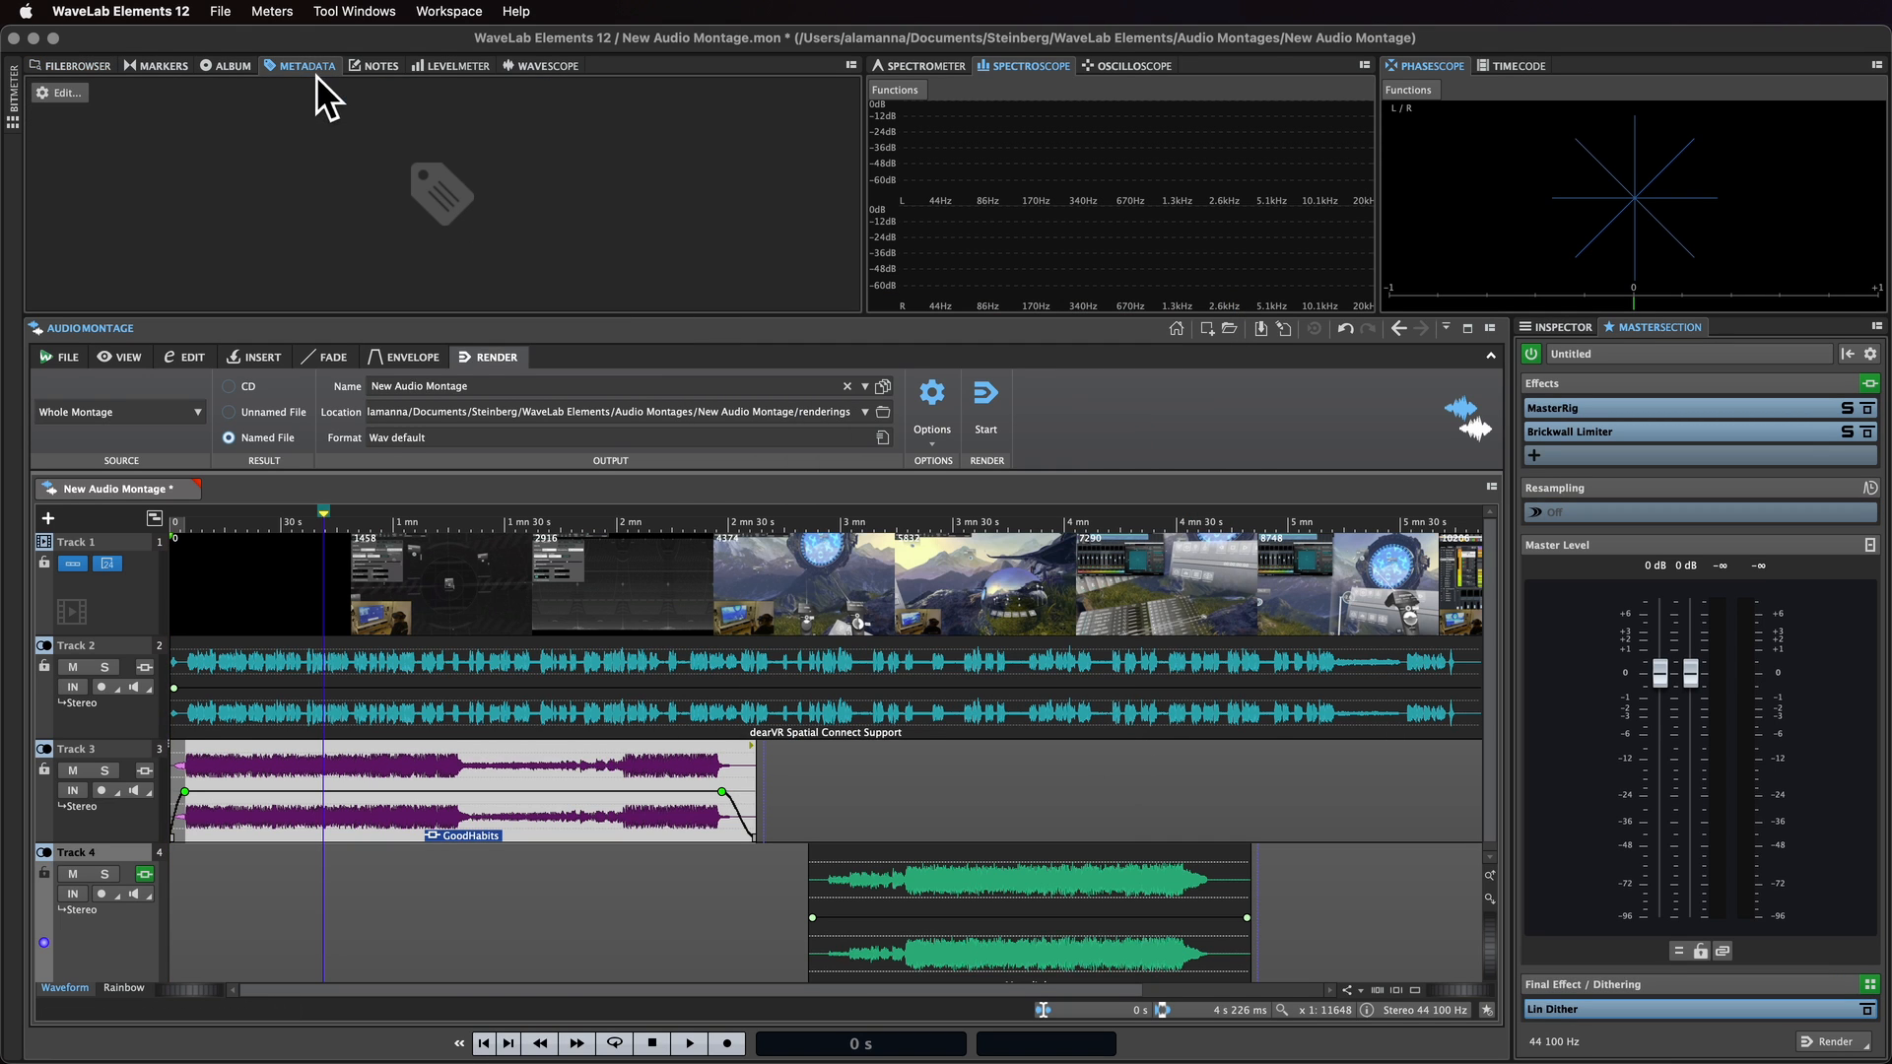
left_click(73, 103)
left_click(182, 122)
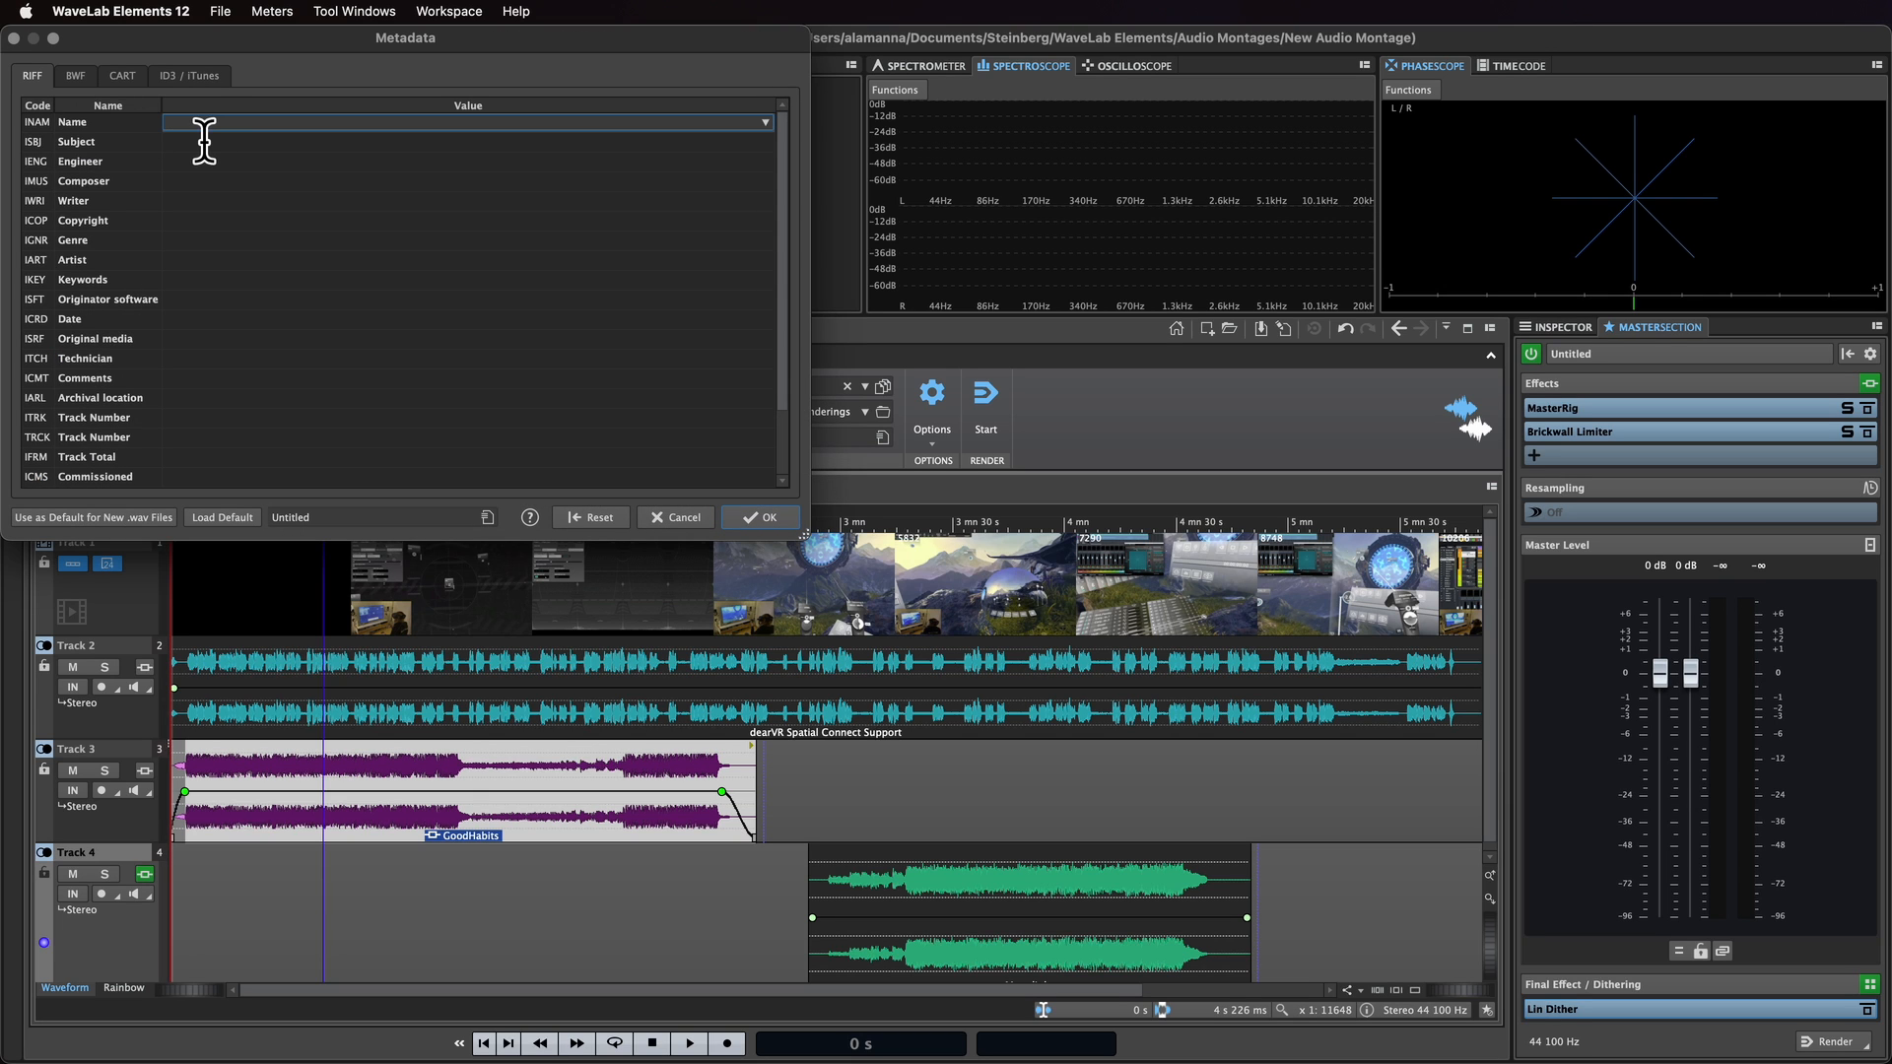
left_click(190, 77)
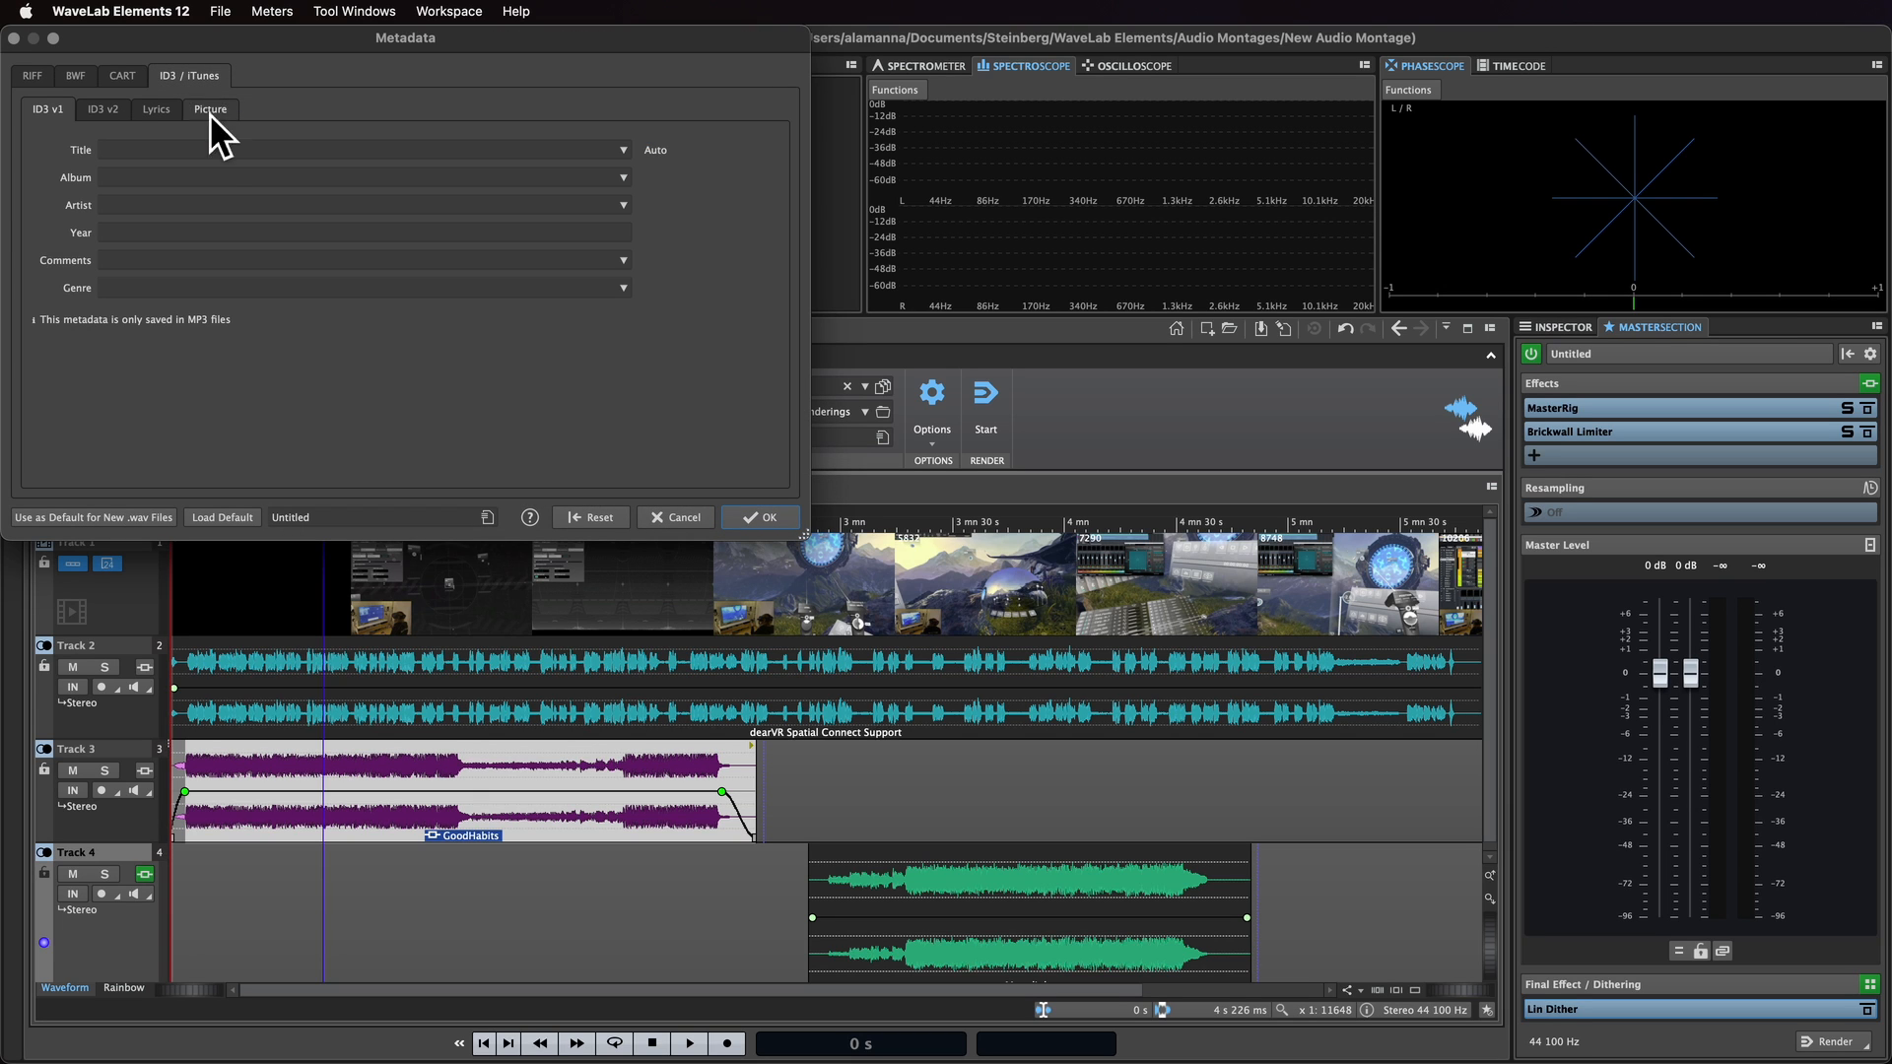
left_click(212, 155)
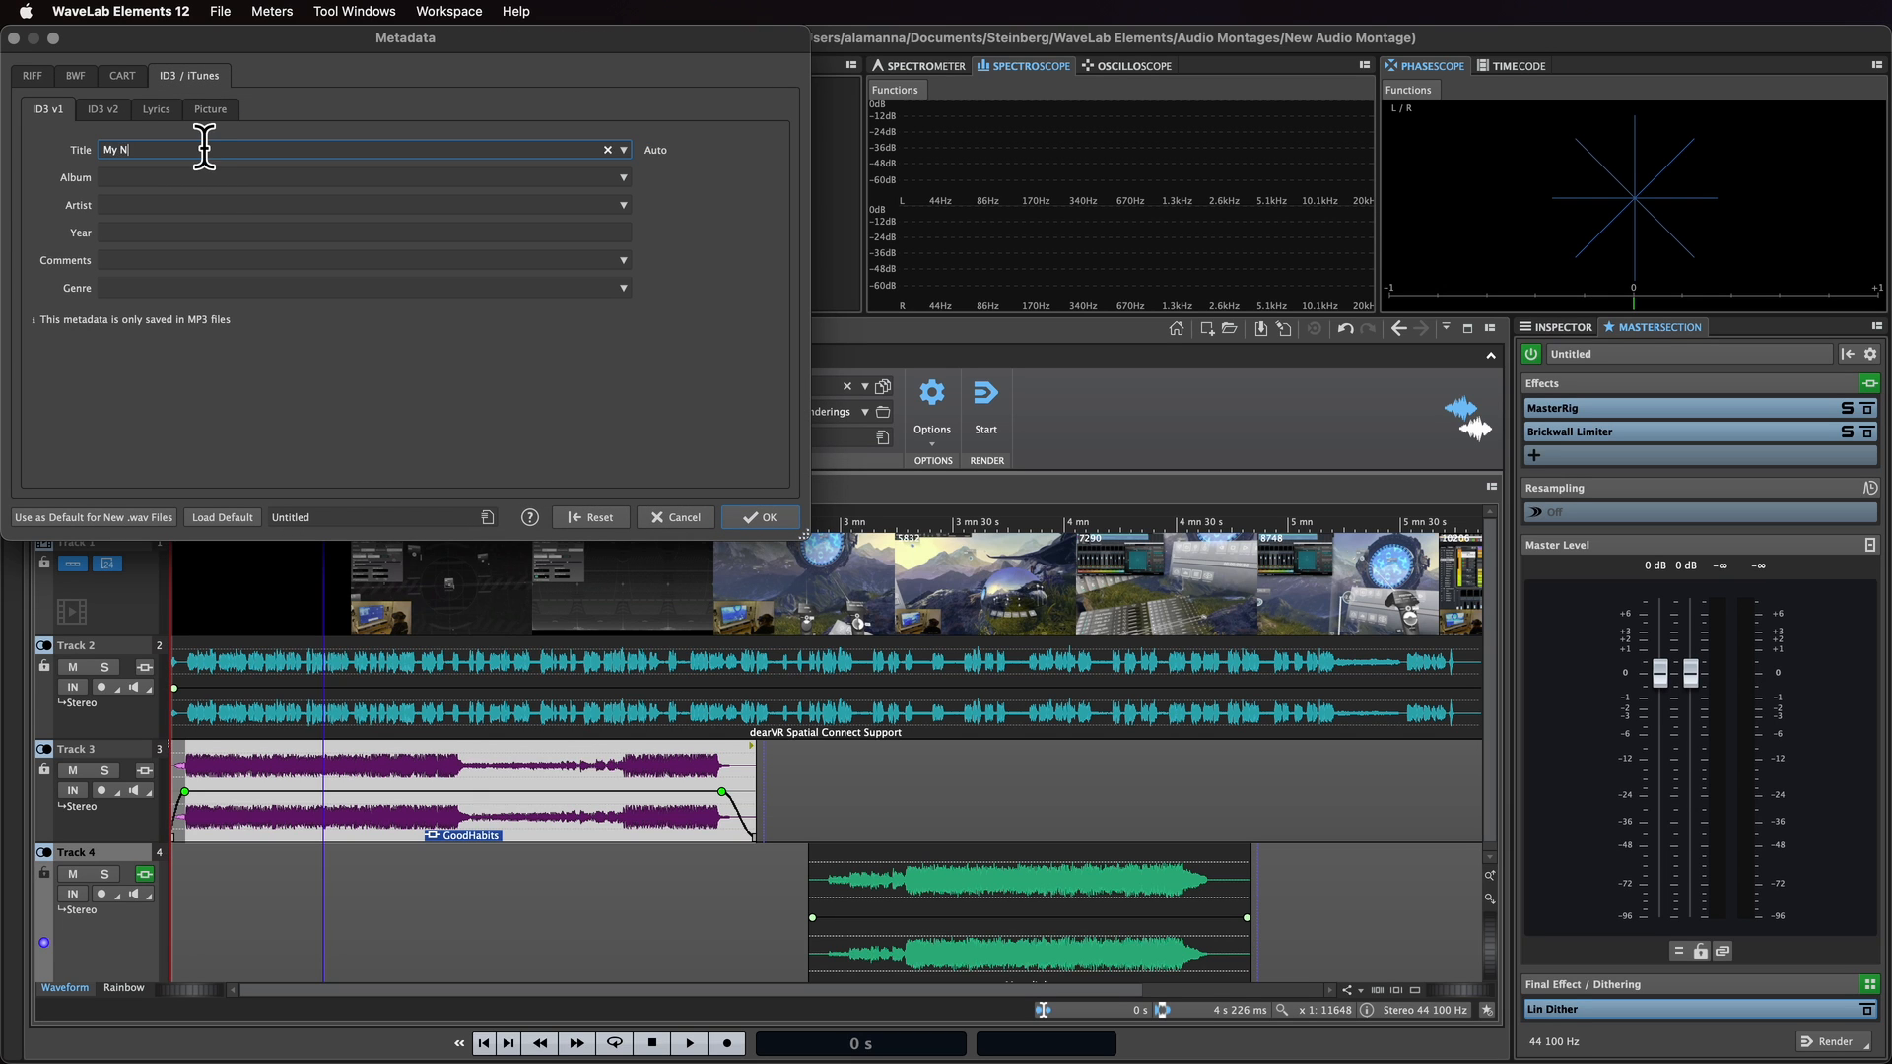
type("My New Multimedia Project")
left_click(761, 517)
Step: Play the montage and switch the analysis display to the Spectrometer
key("space")
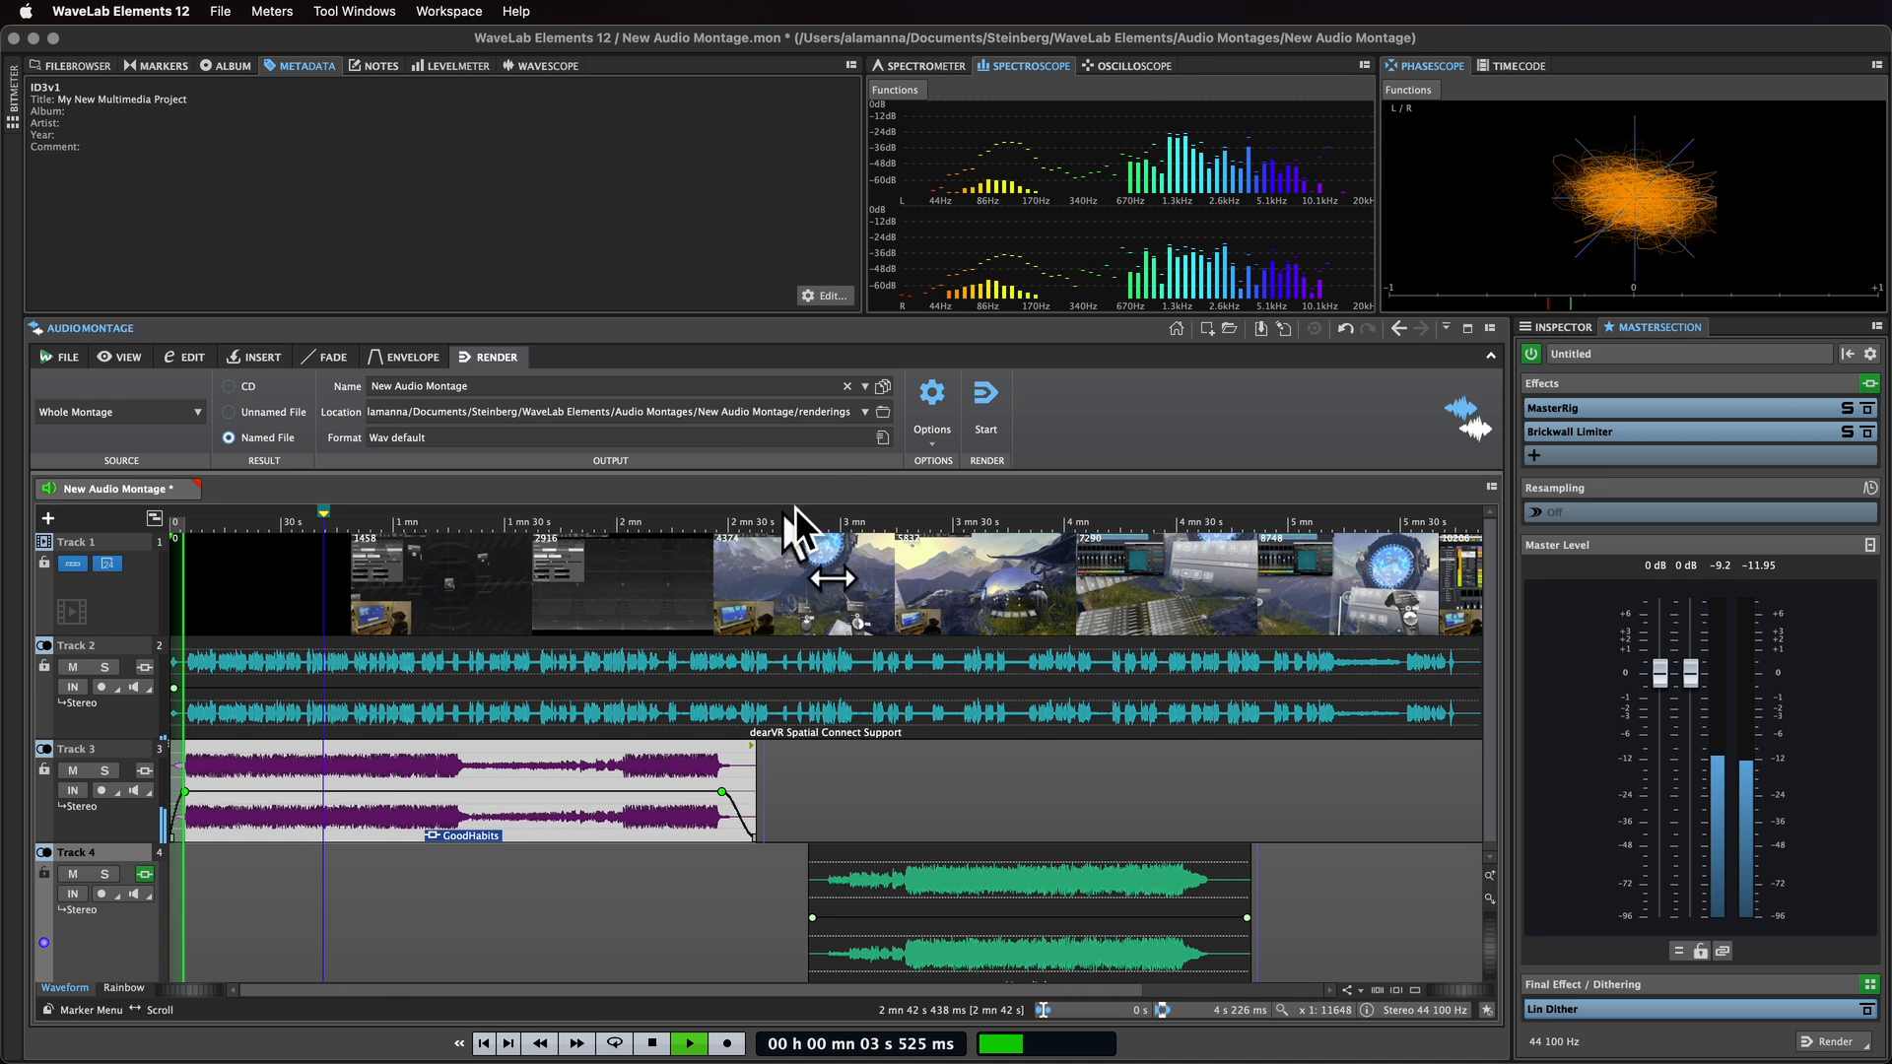
left_click(937, 67)
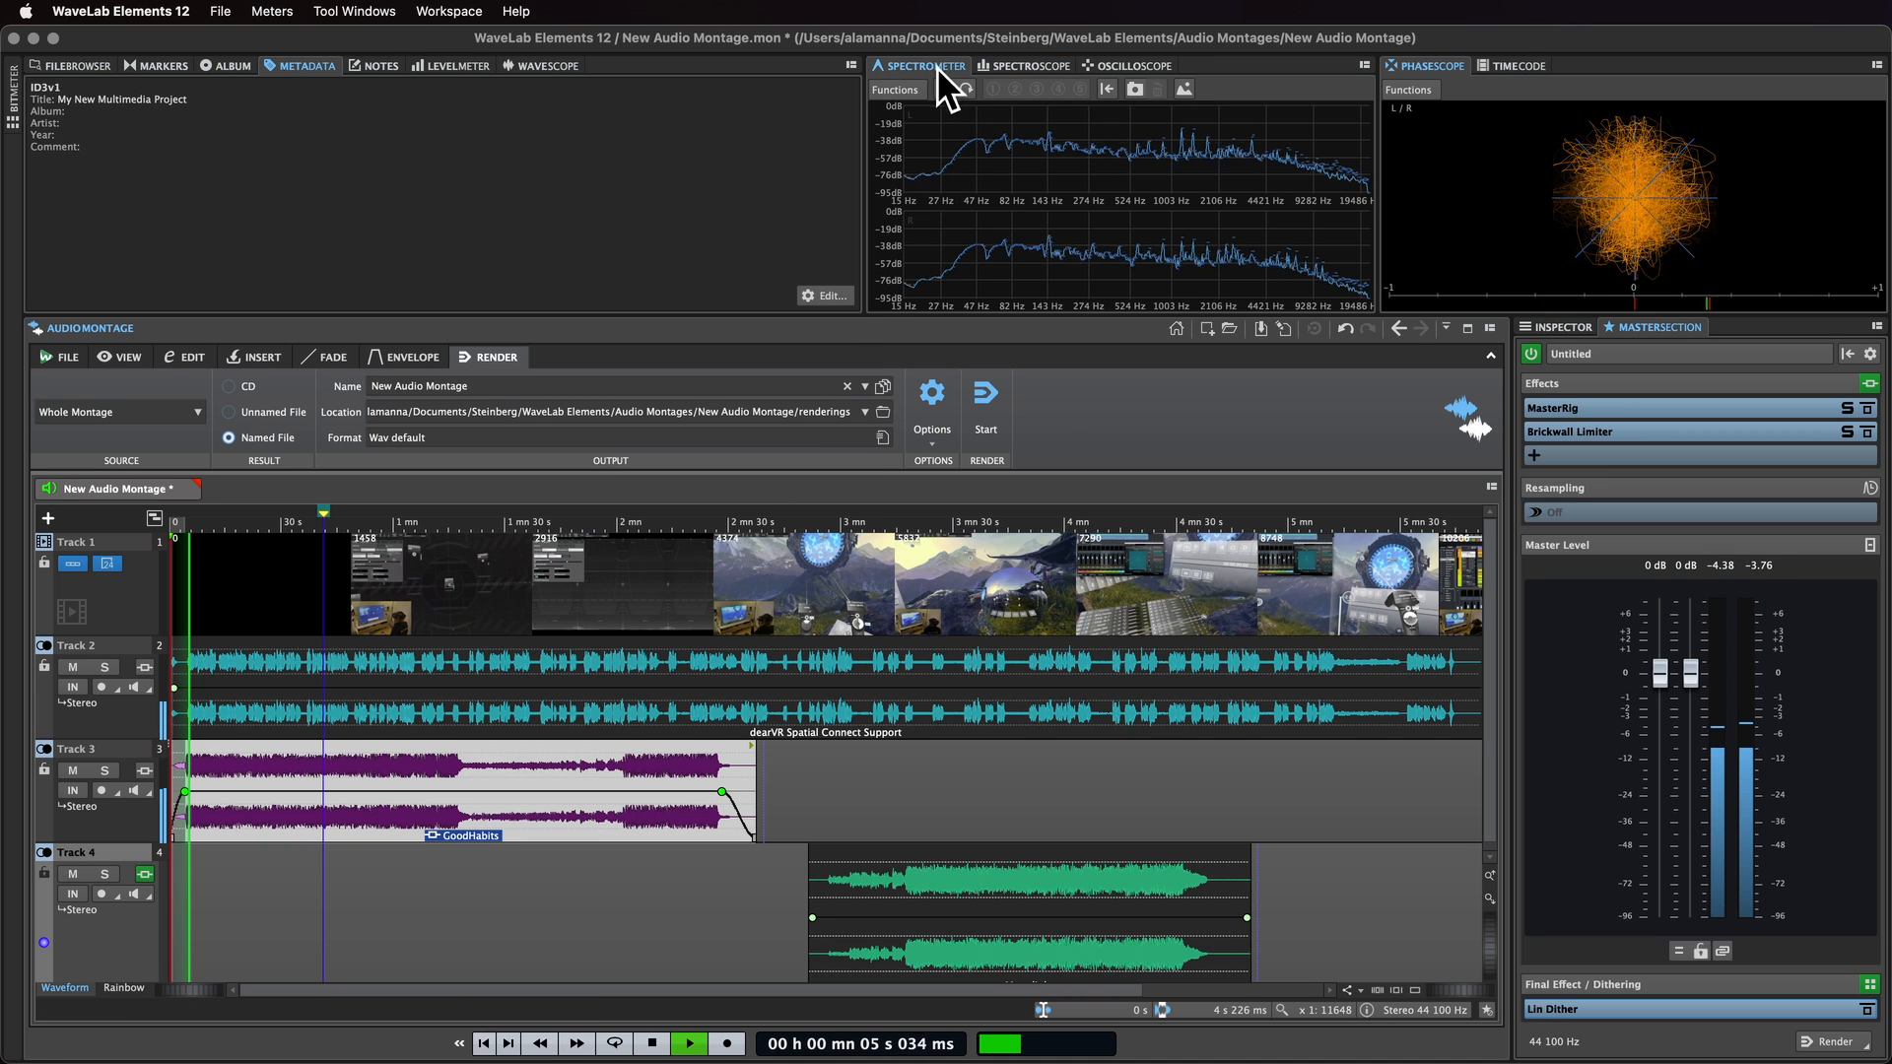